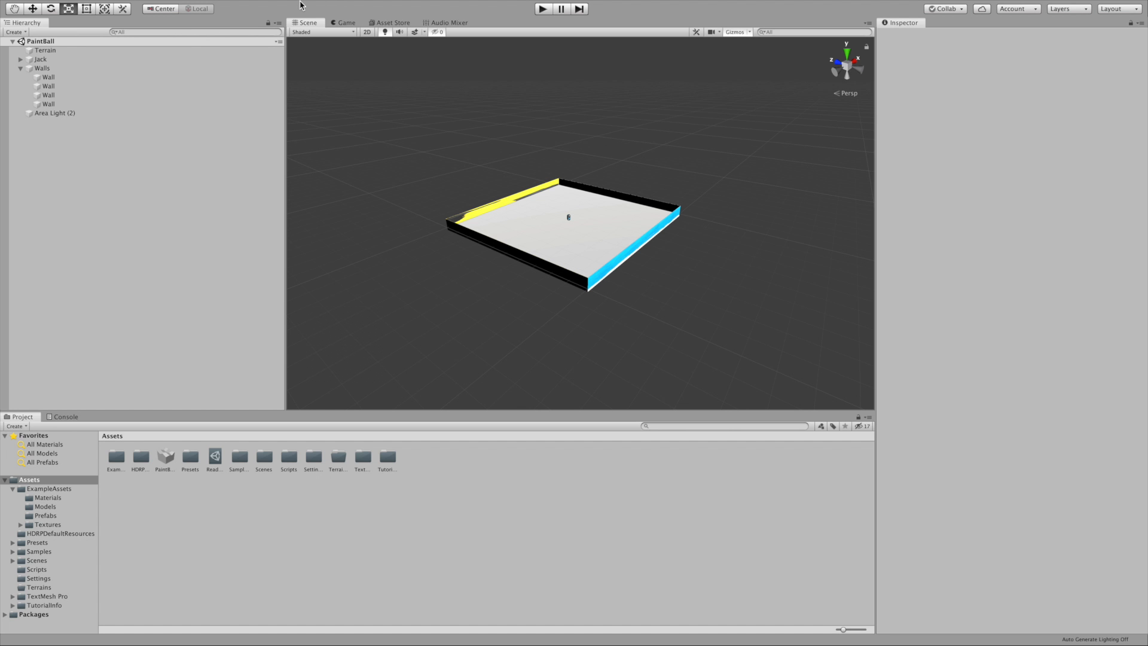
# - Open the Package Manager, search for "pro", and view the ProBuilder package details
pyautogui.moveTo(207, 1)
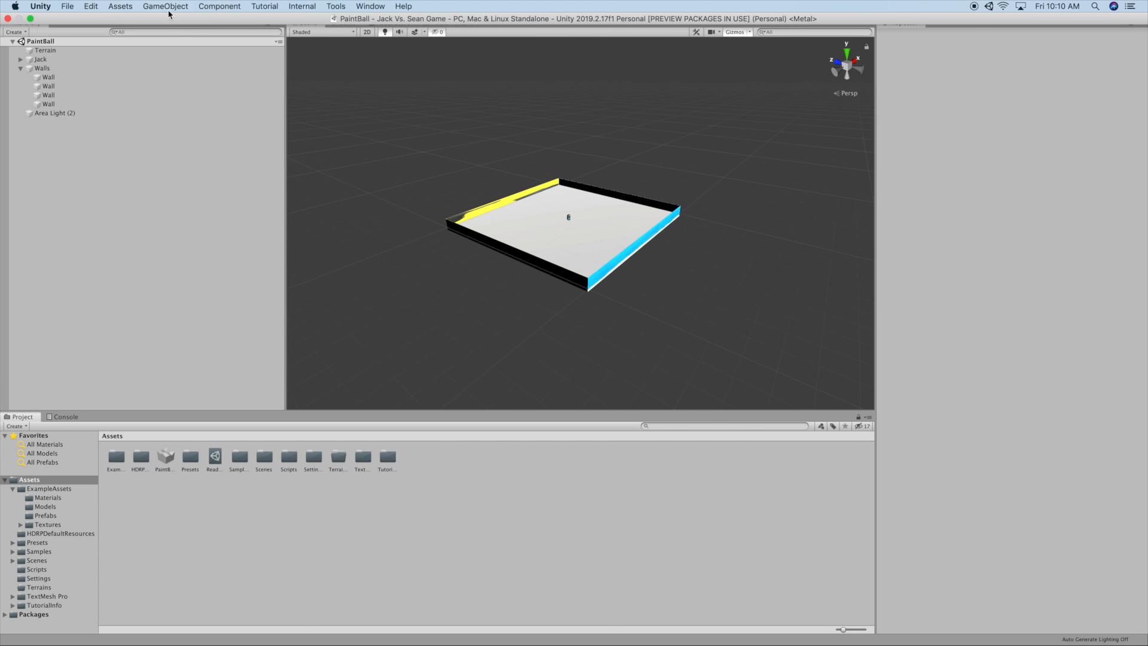
pyautogui.click(371, 7)
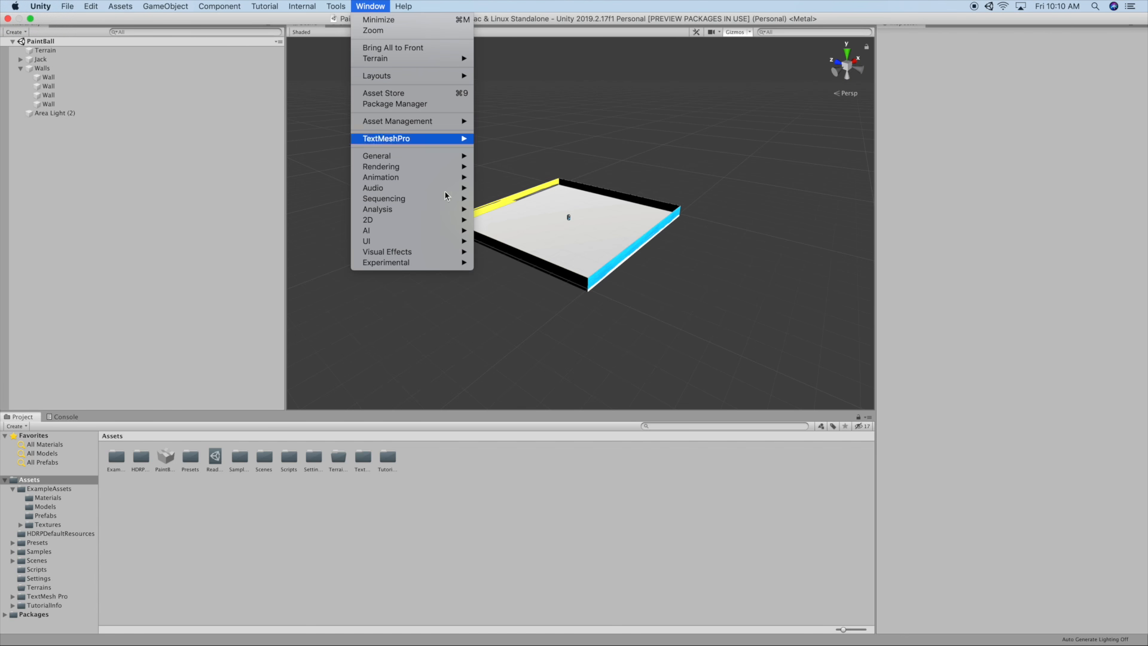
pyautogui.click(394, 104)
pyautogui.moveTo(226, 23); pyautogui.dragTo(331, 39)
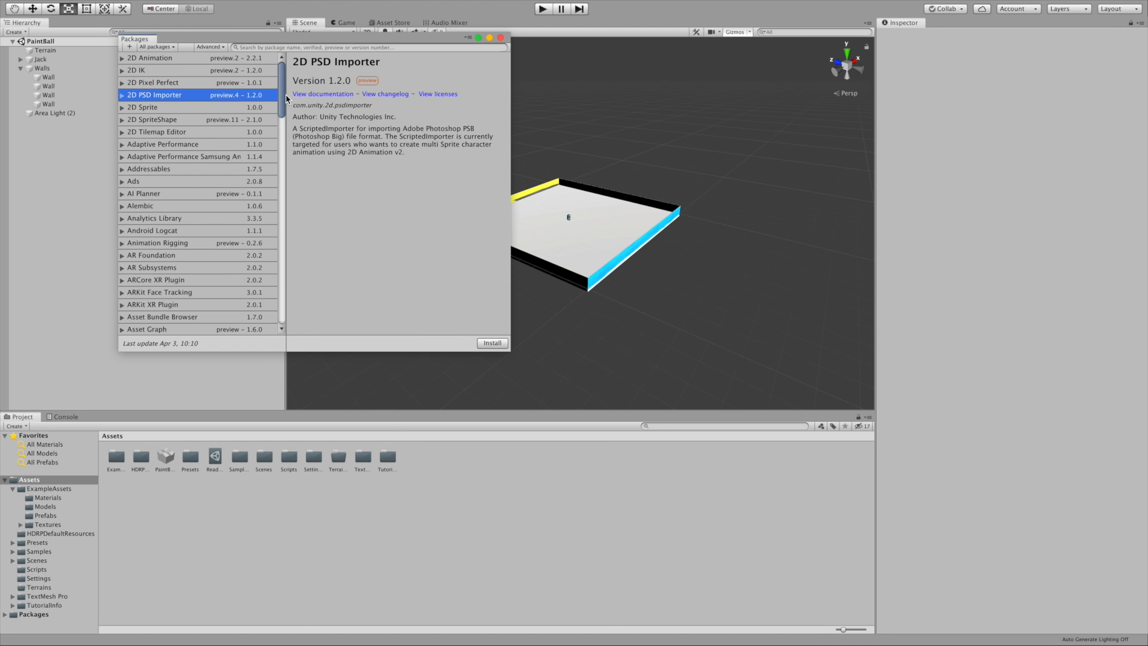
pyautogui.scroll(-5, 245, 89)
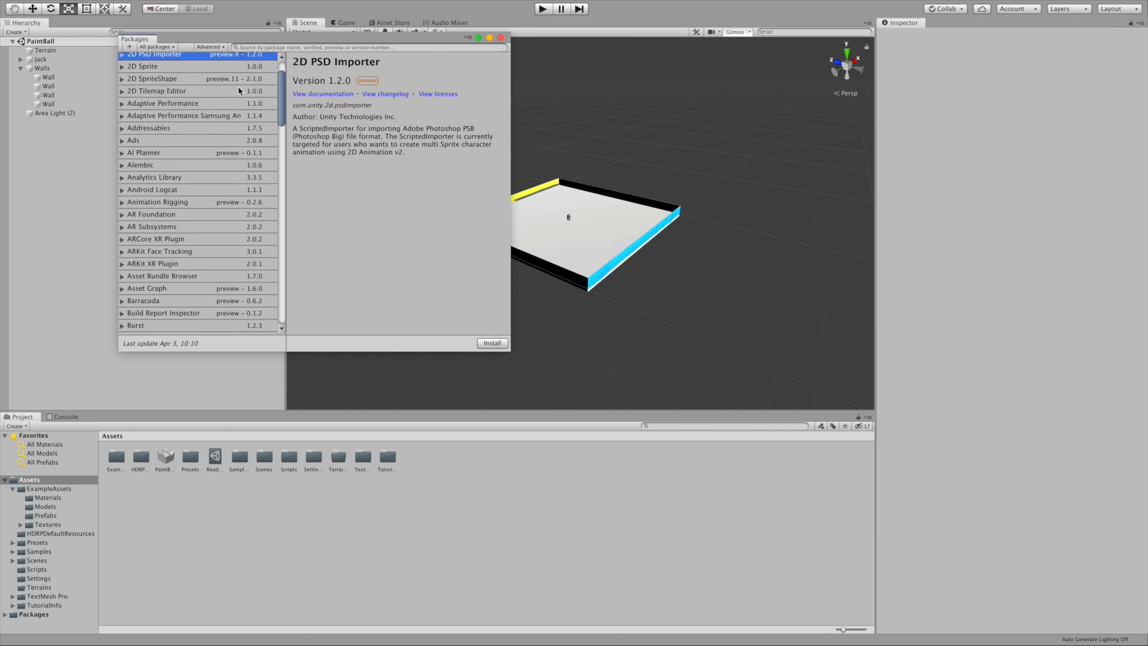
pyautogui.scroll(5, 242, 91)
pyautogui.click(306, 46)
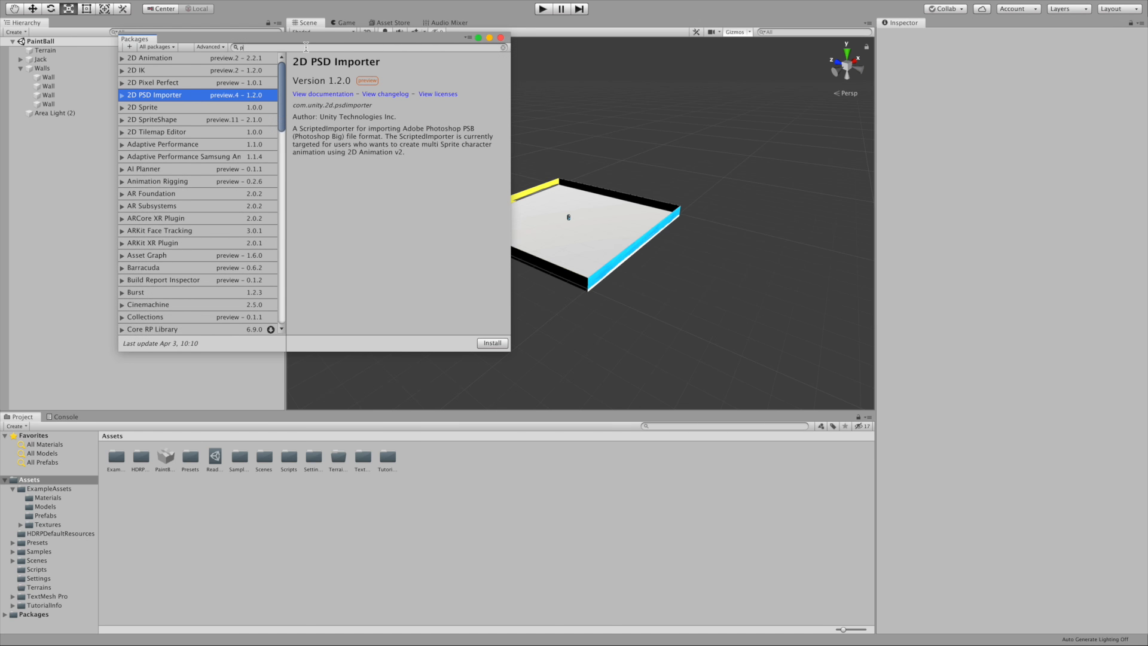
pyautogui.write('pro')
pyautogui.click(163, 83)
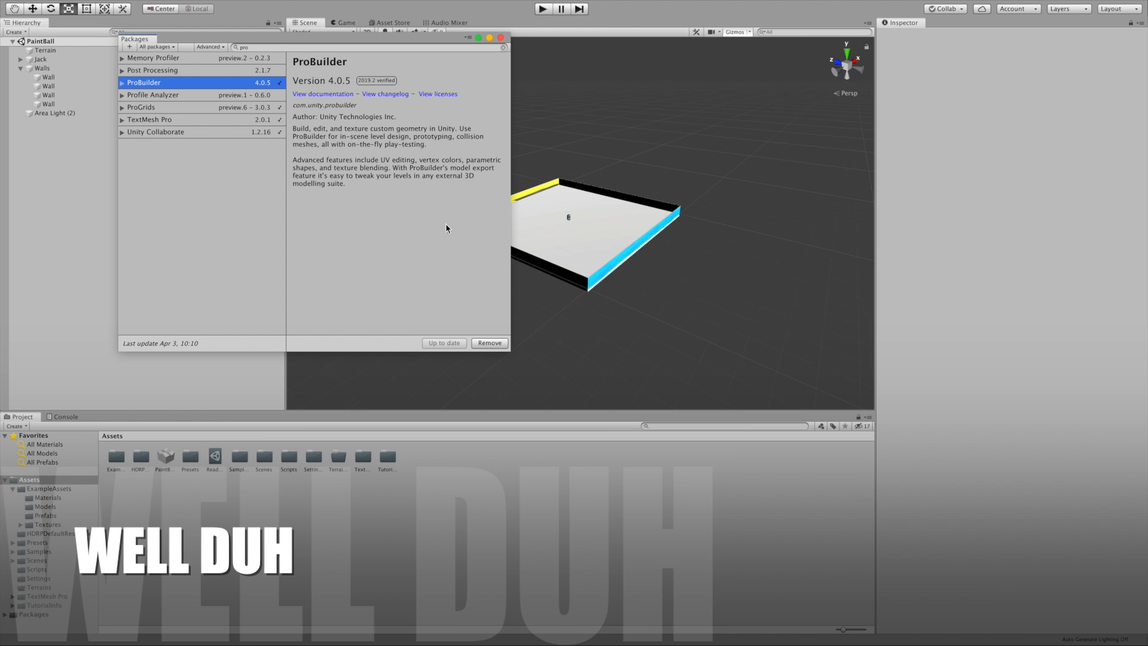
# - View the ProGrids package details and close the Package Manager
pyautogui.click(132, 108)
pyautogui.moveTo(364, 34)
pyautogui.mouseDown()
pyautogui.moveTo(436, 32)
pyautogui.moveTo(377, 42)
pyautogui.mouseUp()
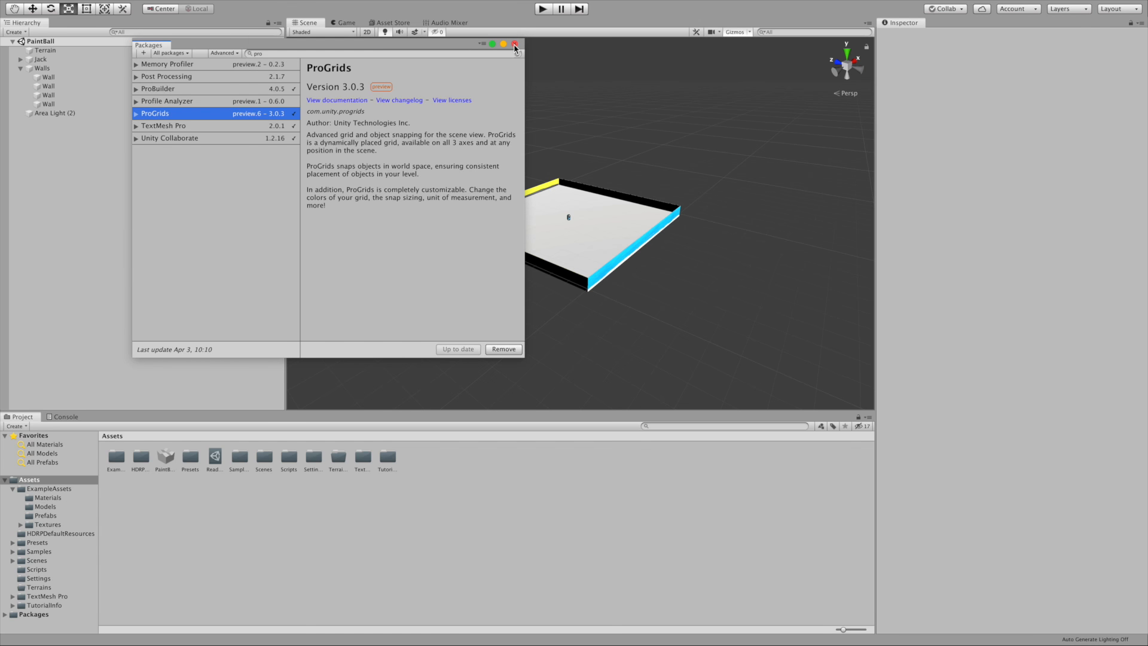
pyautogui.click(515, 44)
# - Examine the walled arena from several angles, inspecting the capsule in its middle and the terrain beneath it
pyautogui.scroll(10, 562, 134)
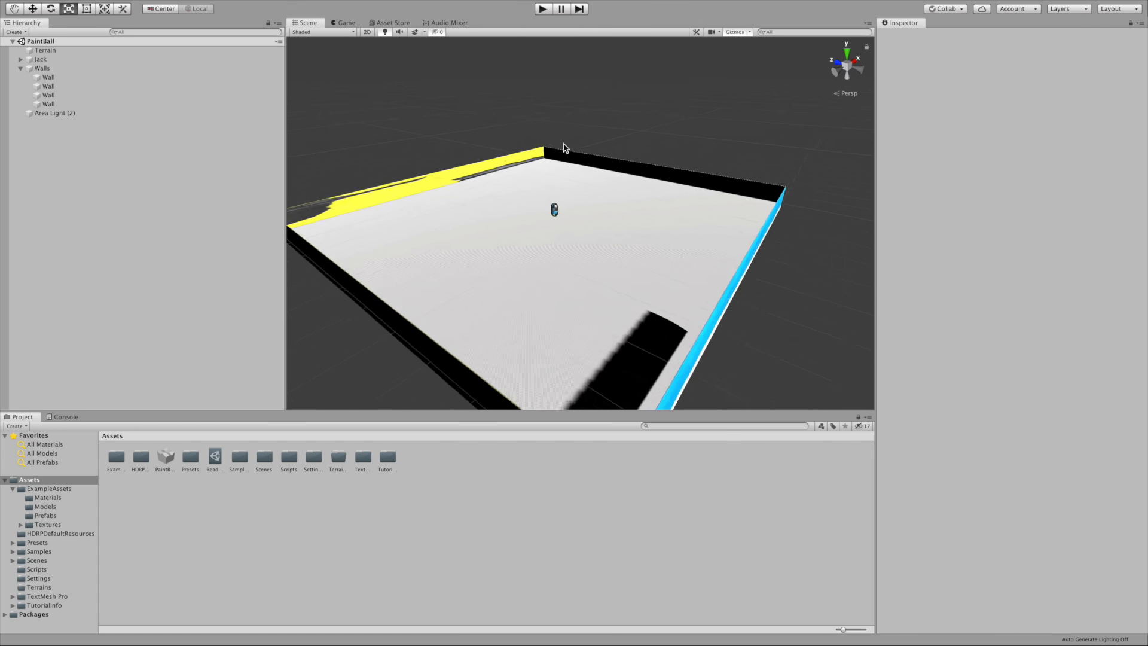
pyautogui.scroll(-10, 558, 157)
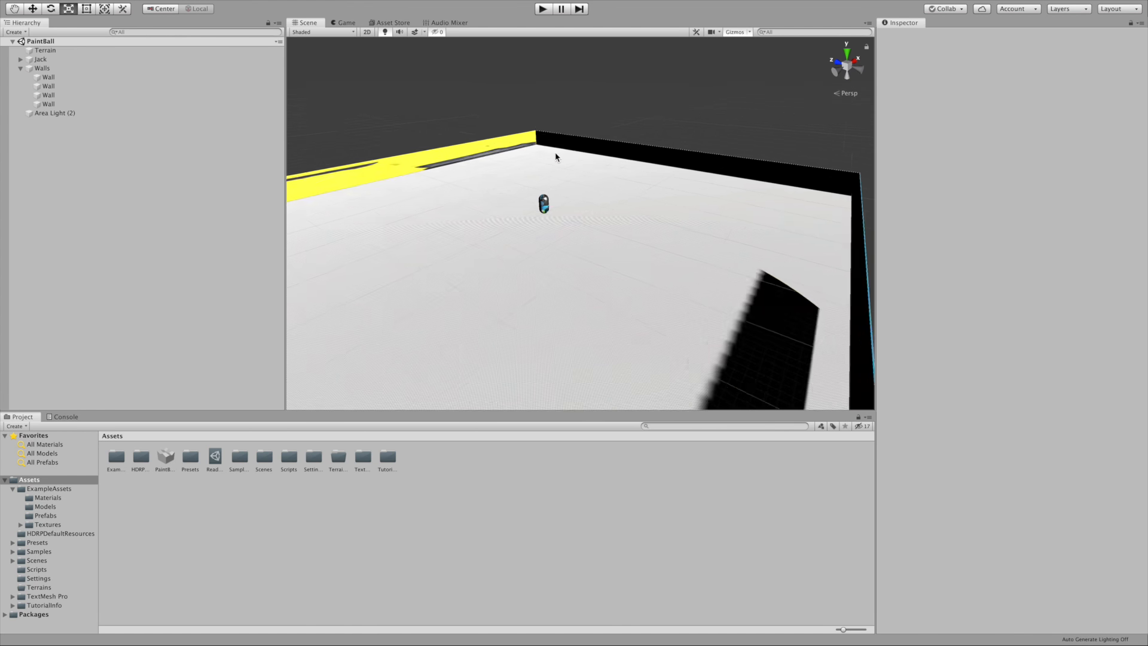
pyautogui.keyDown('alt'); pyautogui.moveTo(551, 158); pyautogui.dragTo(366, 223); pyautogui.keyUp('alt')
pyautogui.scroll(10, 535, 200)
pyautogui.keyDown('alt'); pyautogui.moveTo(449, 235); pyautogui.dragTo(622, 248); pyautogui.keyUp('alt')
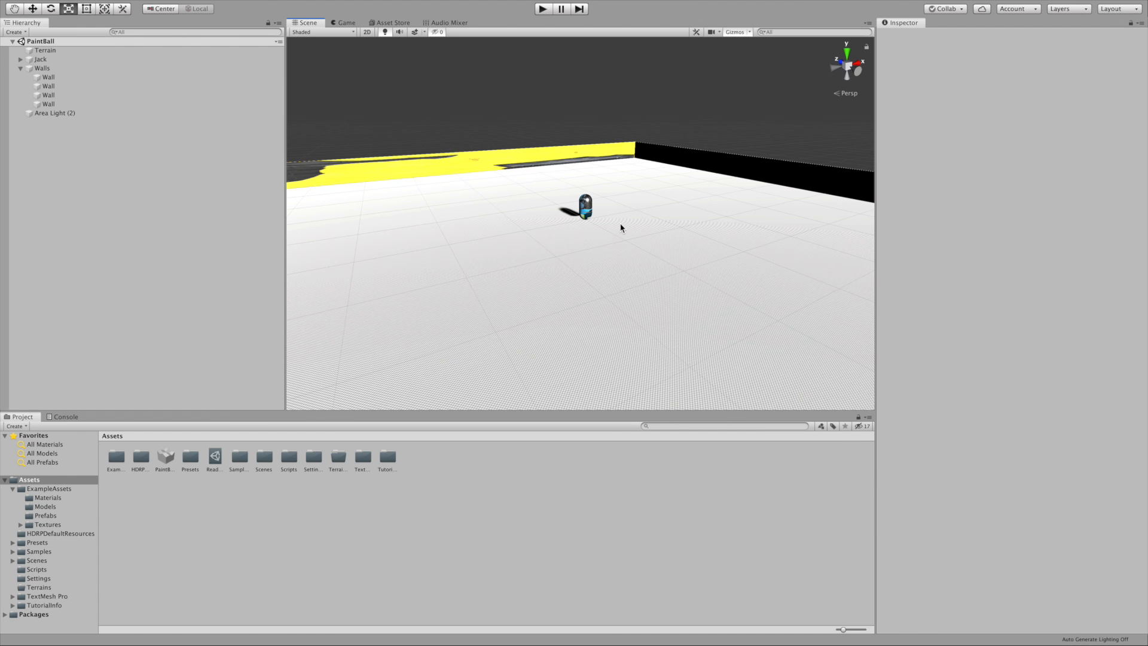
pyautogui.scroll(3, 619, 226)
pyautogui.scroll(5, 619, 223)
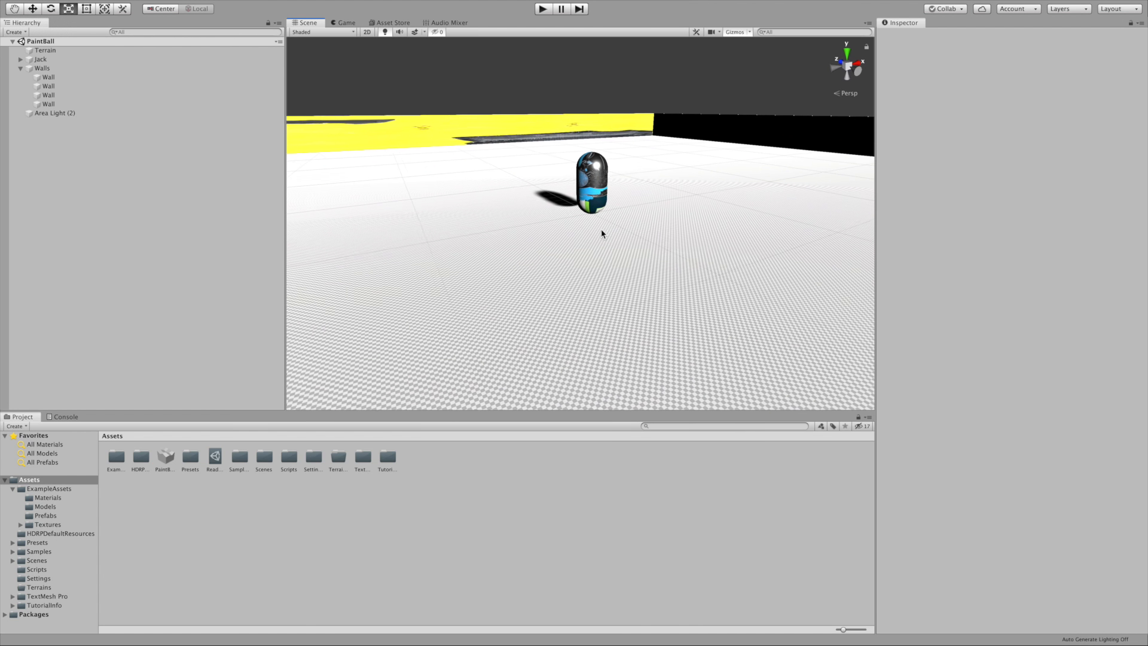
pyautogui.click(602, 177)
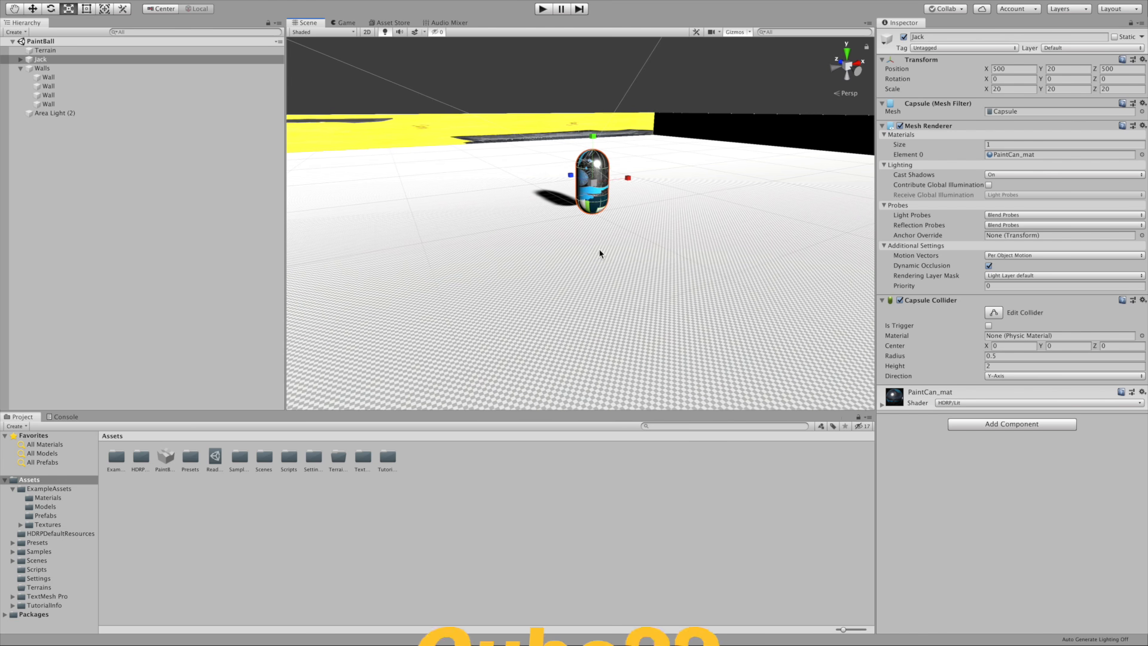
pyautogui.scroll(-10, 600, 254)
pyautogui.scroll(5, 597, 267)
pyautogui.click(522, 257)
pyautogui.scroll(-5, 479, 259)
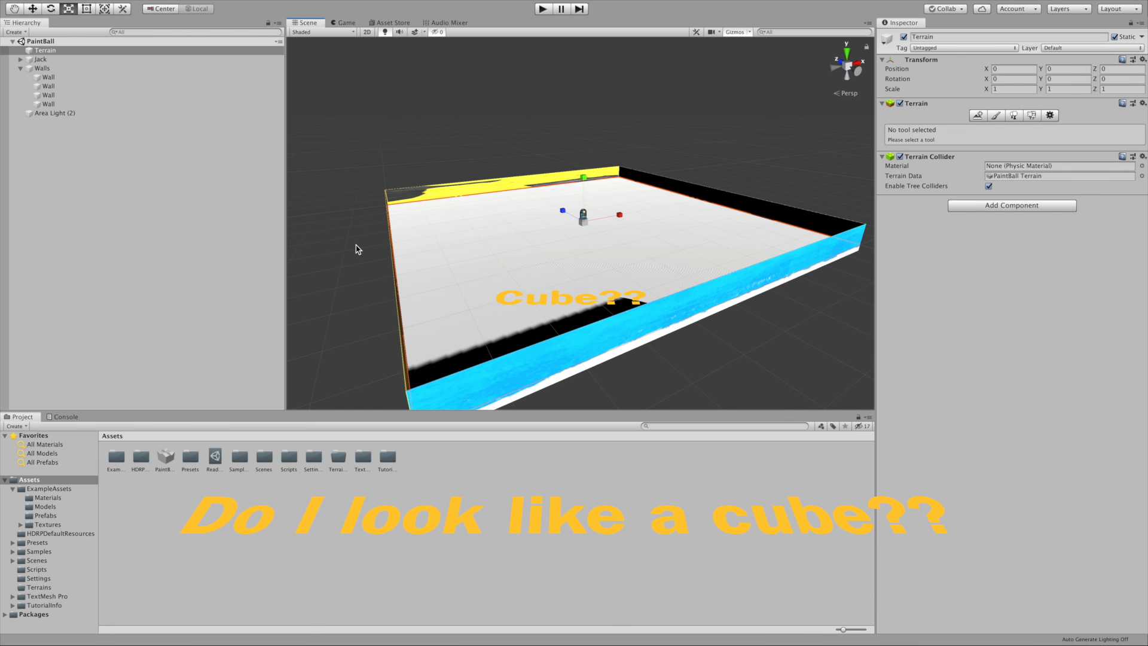
pyautogui.scroll(-4, 366, 249)
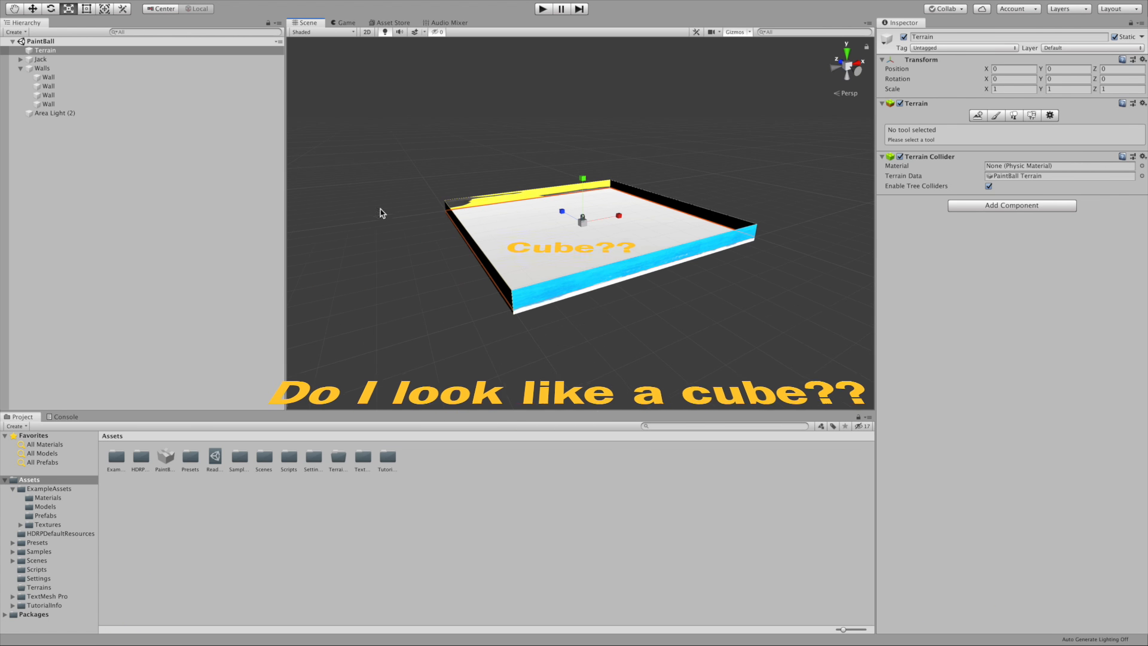
# - Delete the Walls group from the scene and the PaintBall Terrain asset from the project
pyautogui.click(61, 70)
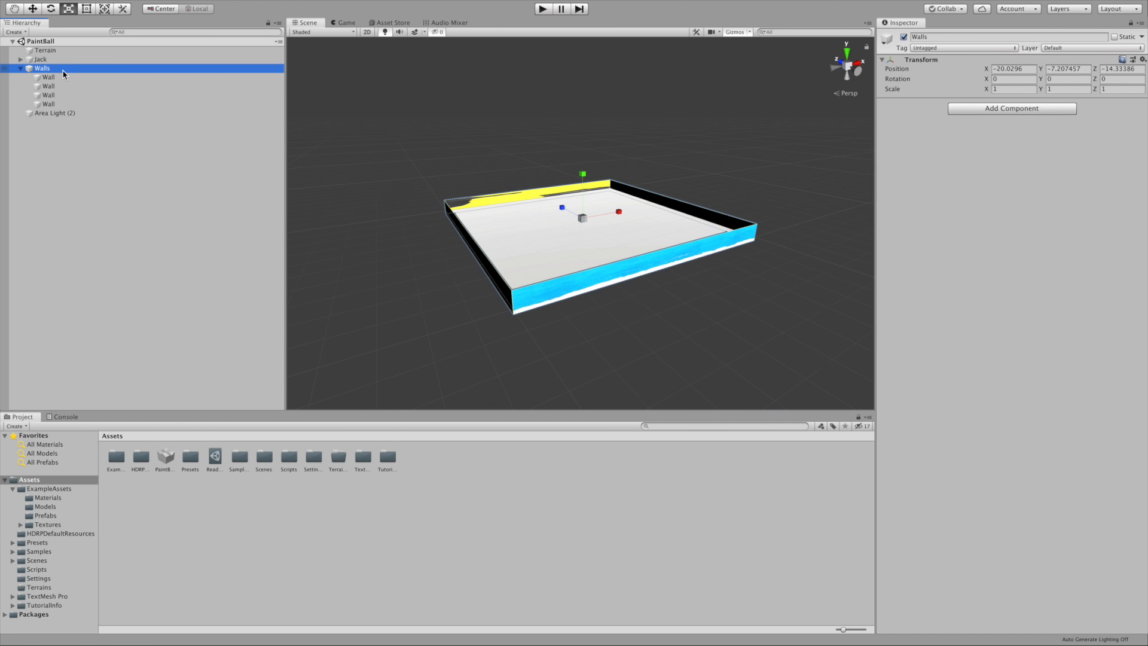
pyautogui.press('super+BackSpace')
pyautogui.click(168, 461)
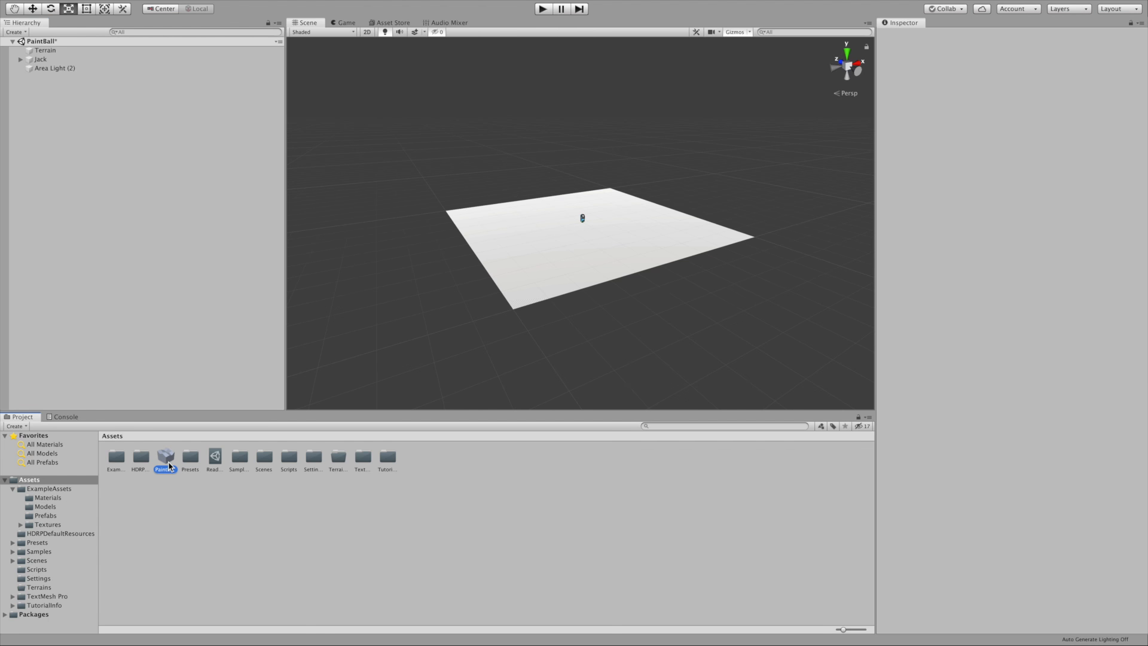
pyautogui.press('super+BackSpace')
# - Open the ProBuilder window and place it over the Scene view beside the capsule
pyautogui.scroll(5, 721, 244)
pyautogui.scroll(2, 716, 246)
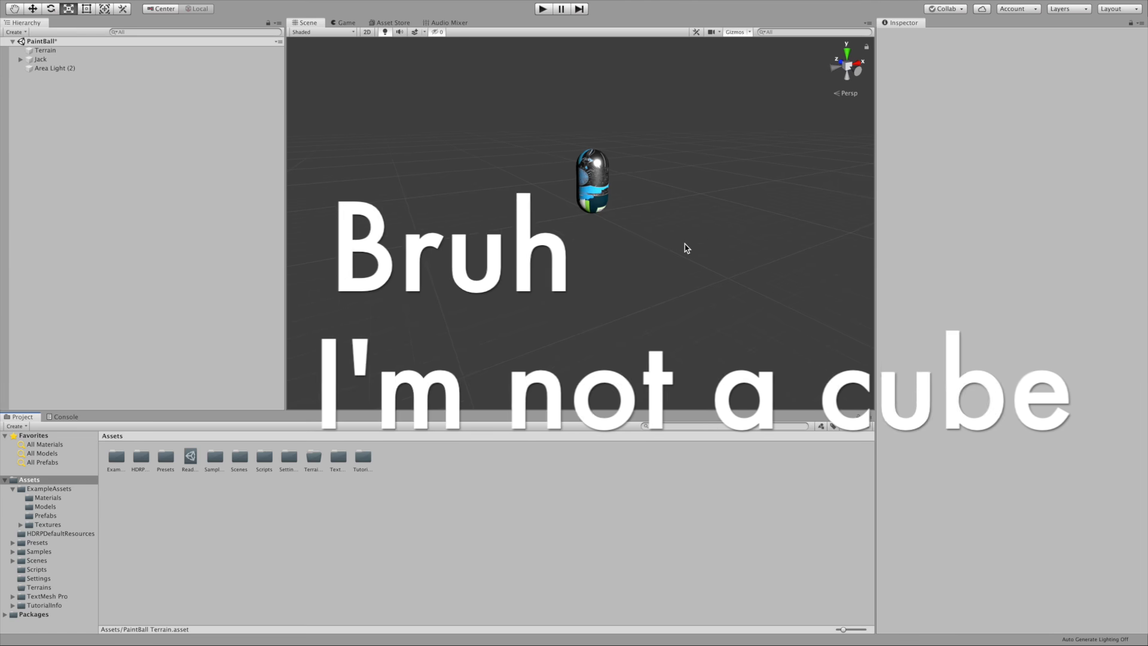
pyautogui.moveTo(377, 4)
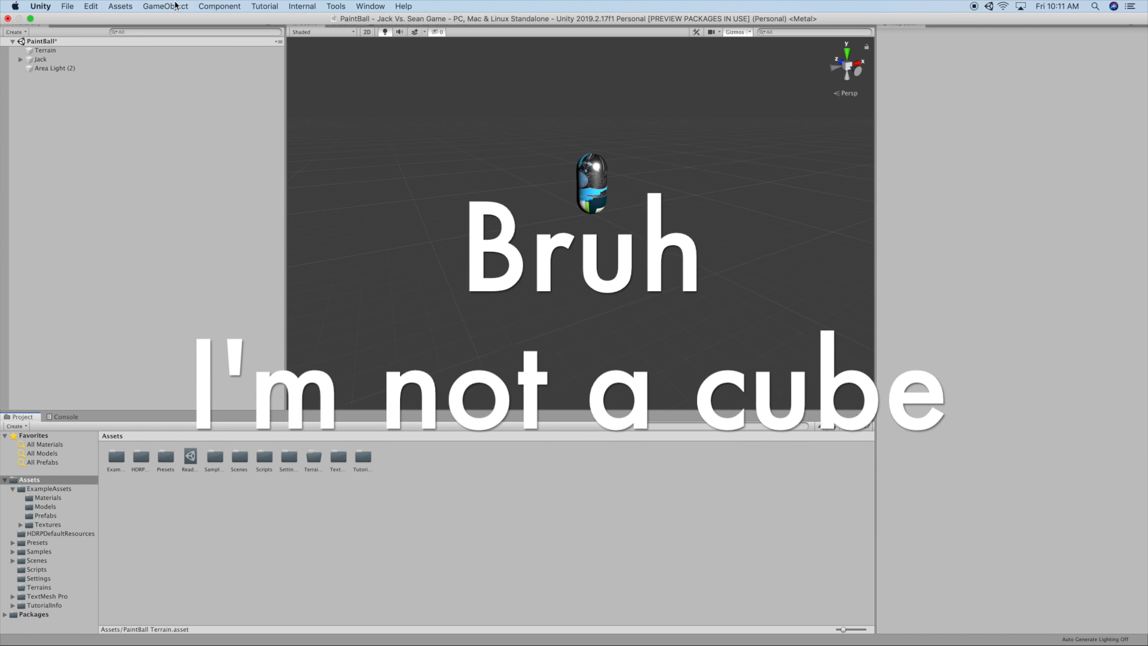
pyautogui.click(339, 6)
pyautogui.moveTo(356, 21)
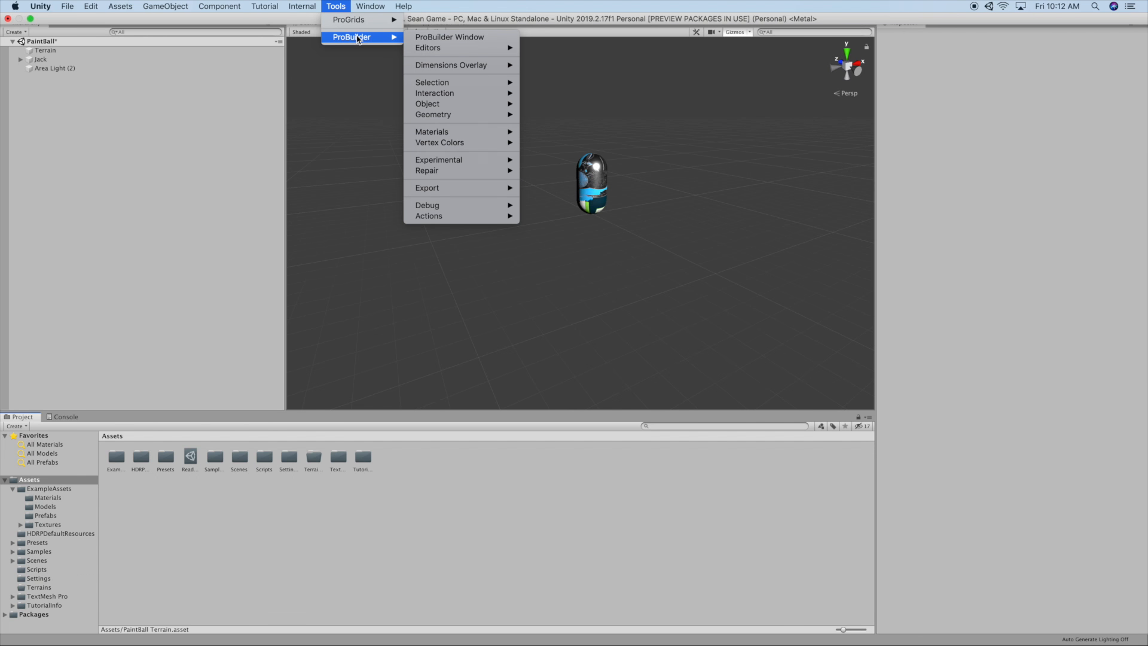
pyautogui.click(431, 39)
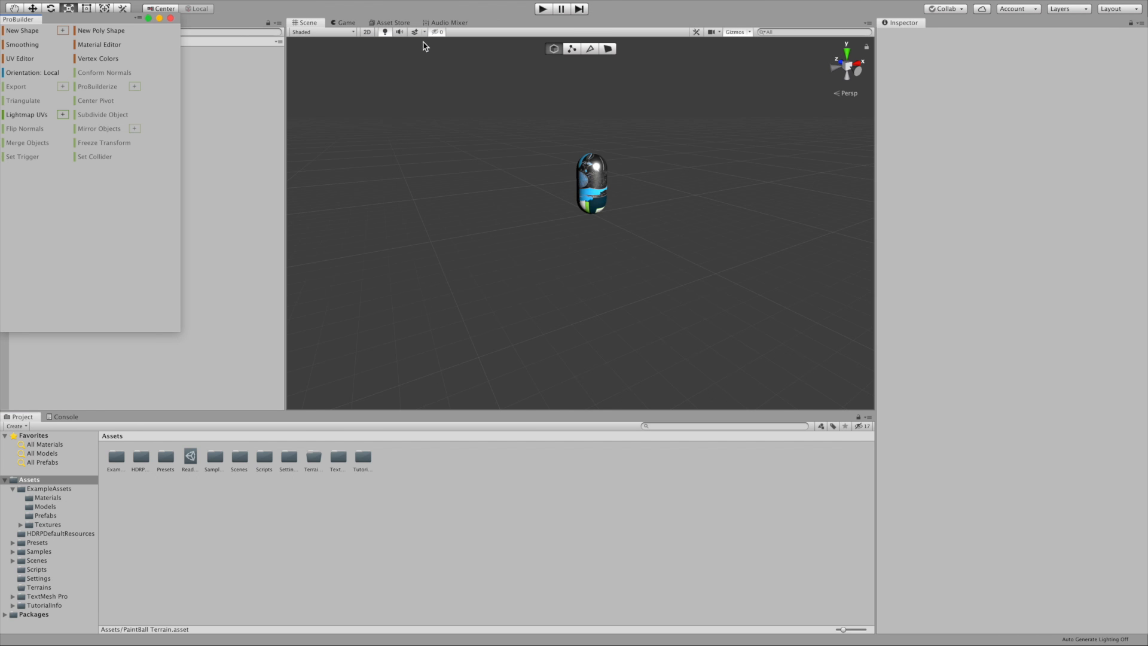
pyautogui.moveTo(65, 20); pyautogui.dragTo(410, 88)
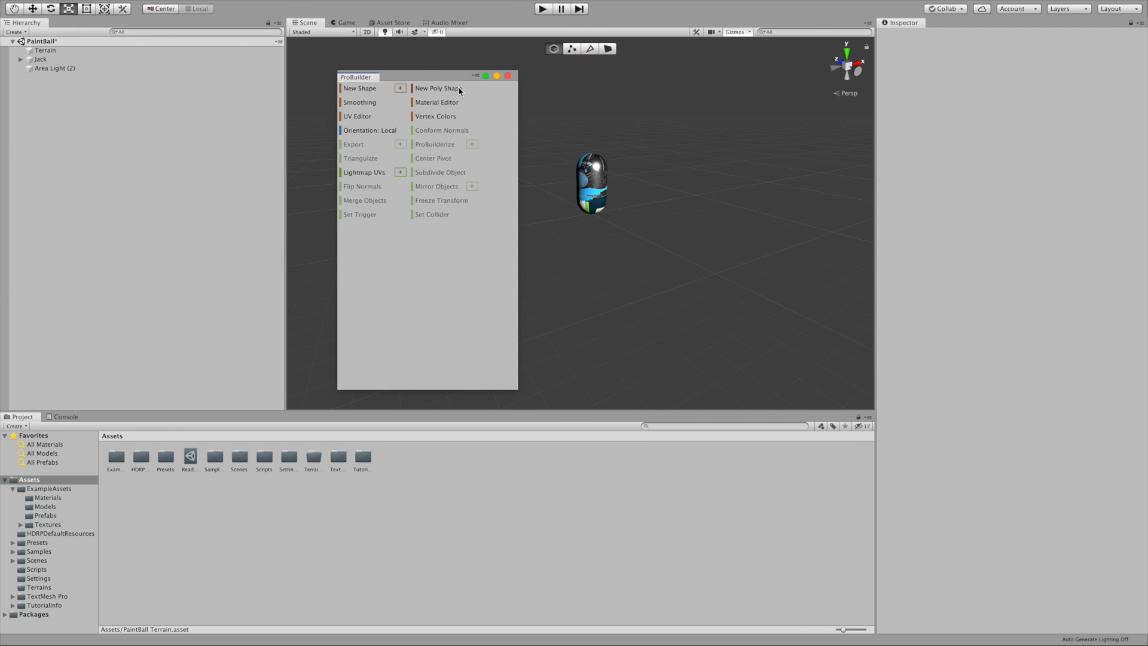
# - Change the ProBuilder window from dockable to floating and reposition it over the scene
pyautogui.rightClick(451, 256)
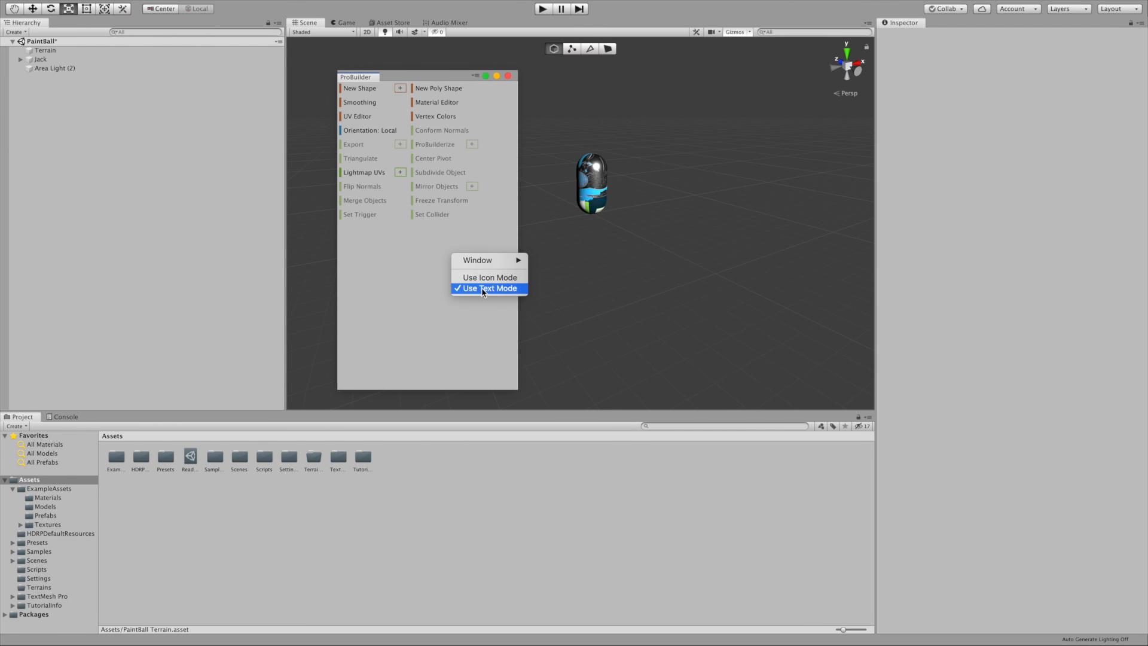
pyautogui.moveTo(485, 264)
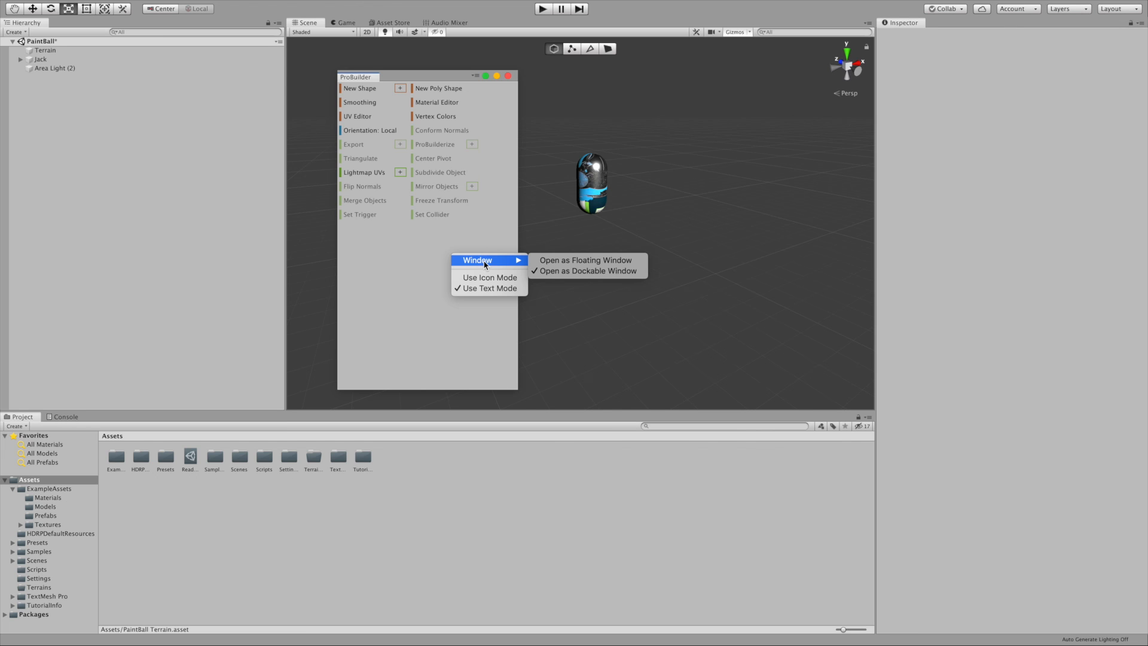
pyautogui.click(412, 276)
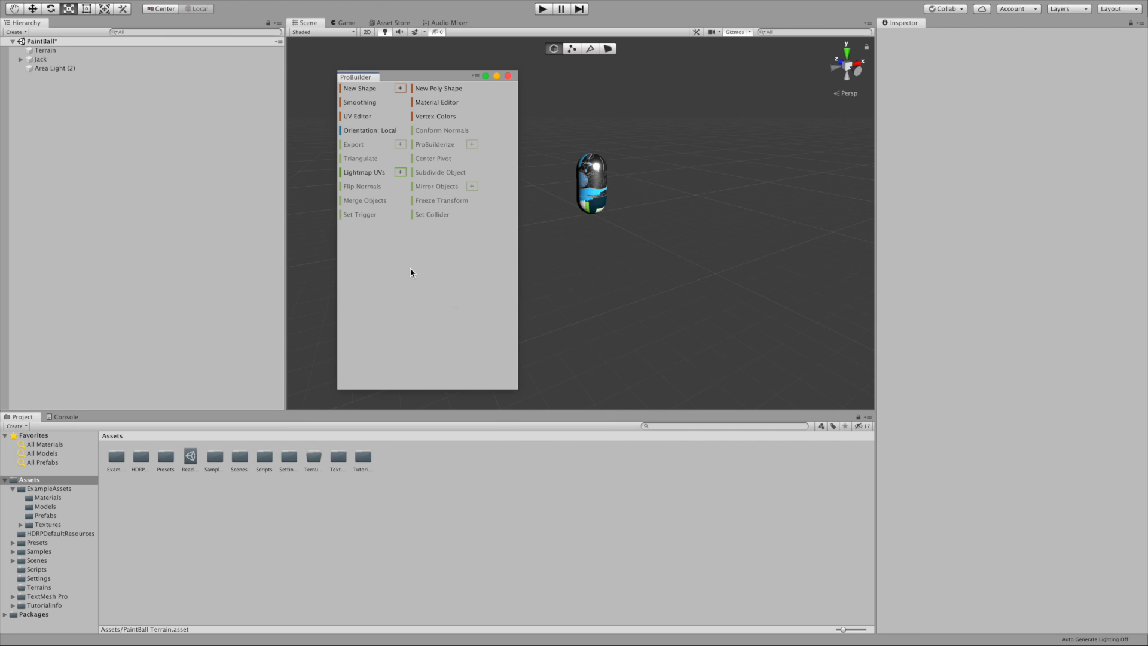
pyautogui.rightClick(402, 270)
pyautogui.moveTo(448, 277)
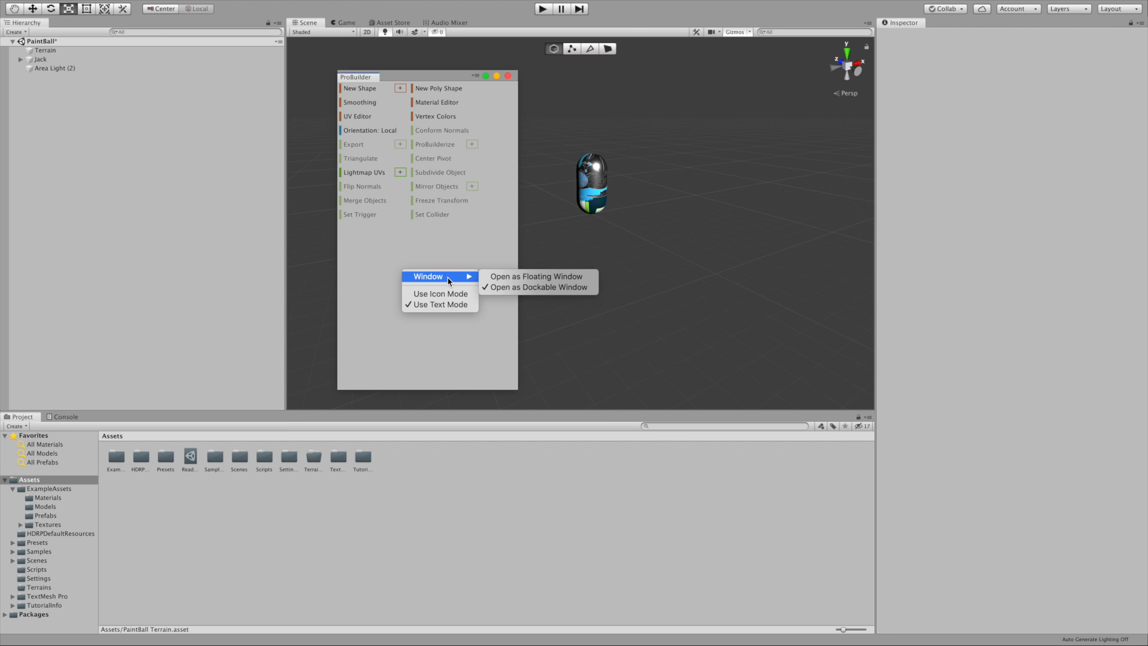
pyautogui.click(499, 280)
pyautogui.moveTo(396, 70)
pyautogui.mouseDown()
pyautogui.moveTo(490, 83)
pyautogui.moveTo(272, 132)
pyautogui.moveTo(415, 91)
pyautogui.moveTo(377, 63)
pyautogui.mouseUp()
# - Switch the ProBuilder tools to icon mode and shift the floating window slightly
pyautogui.rightClick(405, 293)
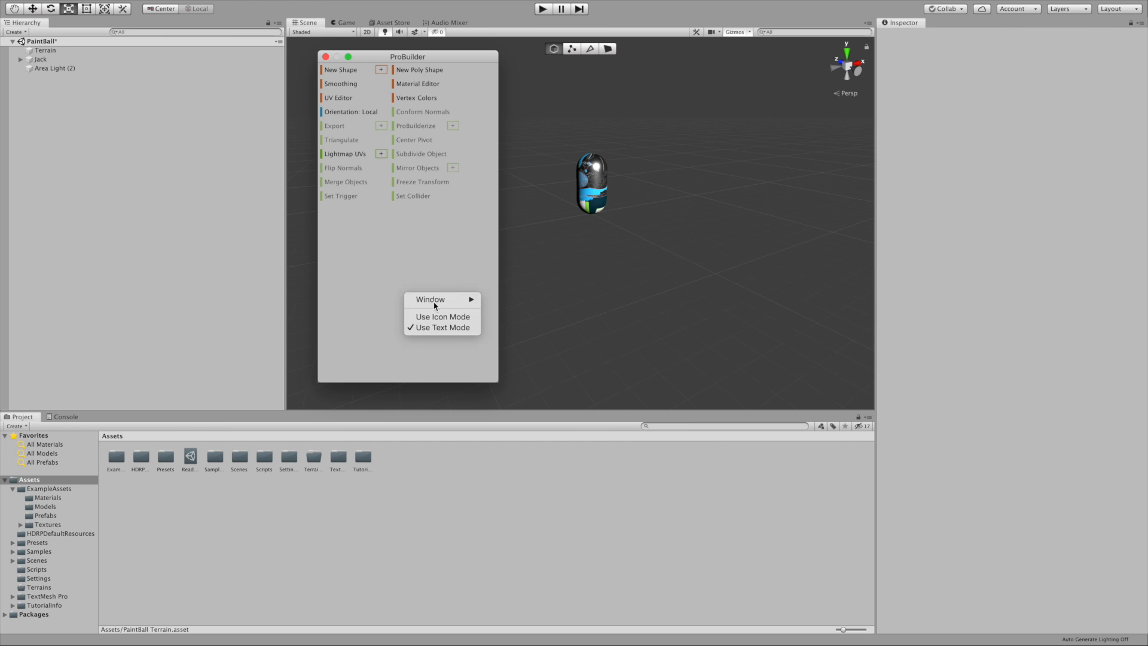
pyautogui.moveTo(437, 299)
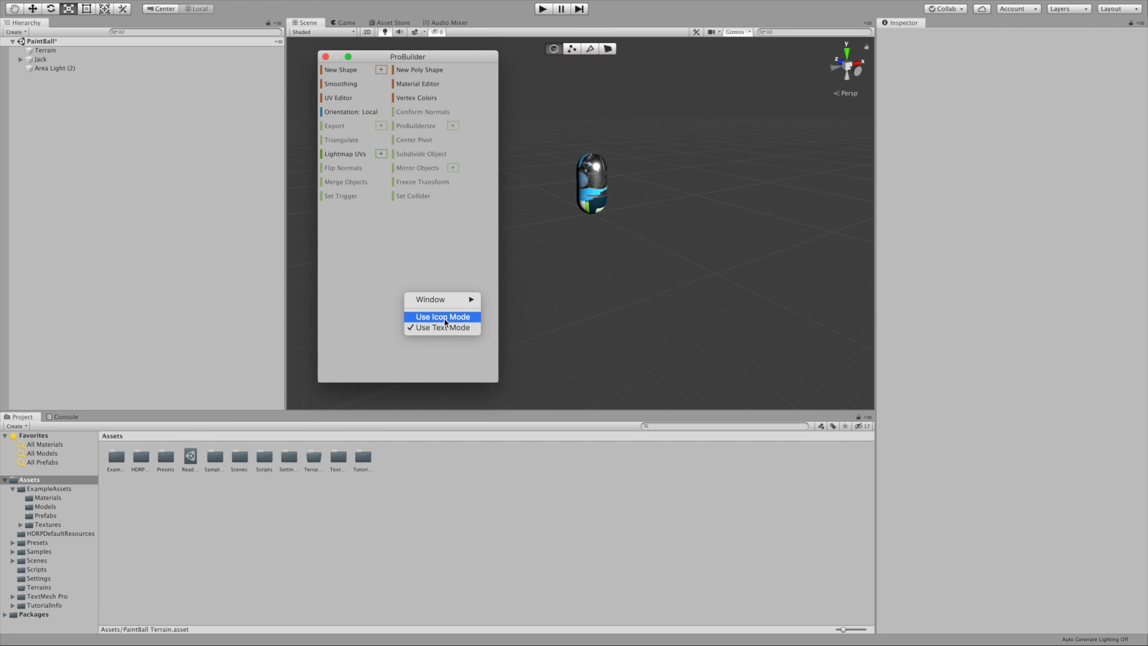
pyautogui.click(440, 317)
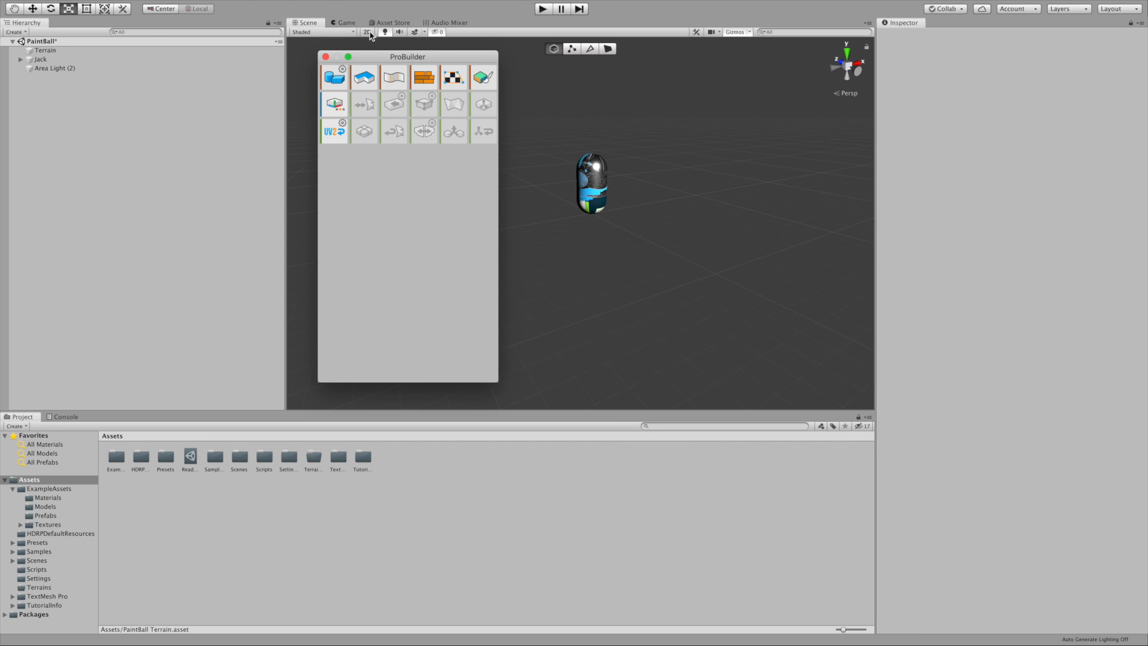
pyautogui.moveTo(387, 61)
pyautogui.mouseDown()
pyautogui.moveTo(405, 47)
pyautogui.moveTo(405, 75)
pyautogui.moveTo(393, 62)
pyautogui.mouseUp()
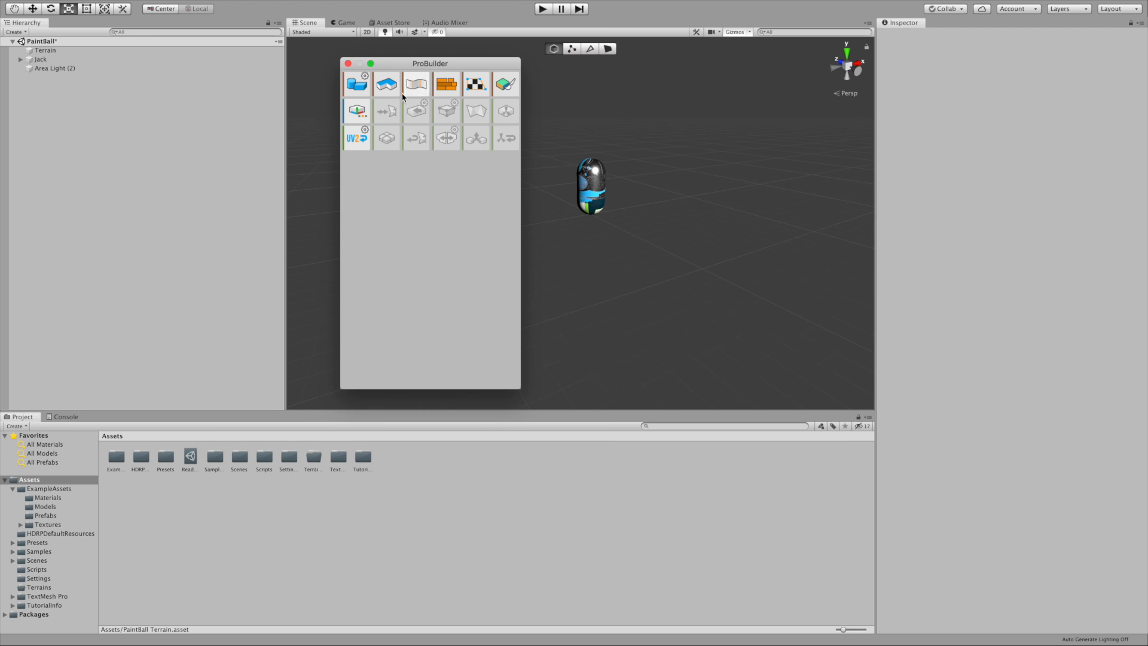
# - Switch the ProBuilder tools to text mode and back to icon mode
pyautogui.rightClick(411, 255)
pyautogui.click(440, 285)
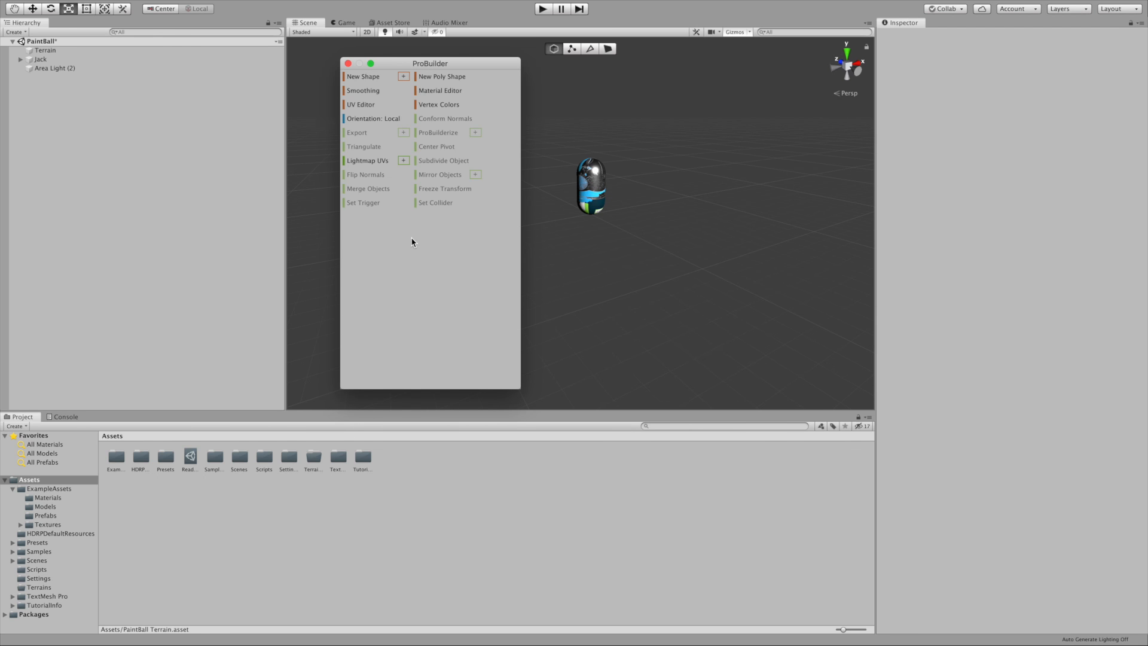
pyautogui.rightClick(414, 242)
pyautogui.click(433, 262)
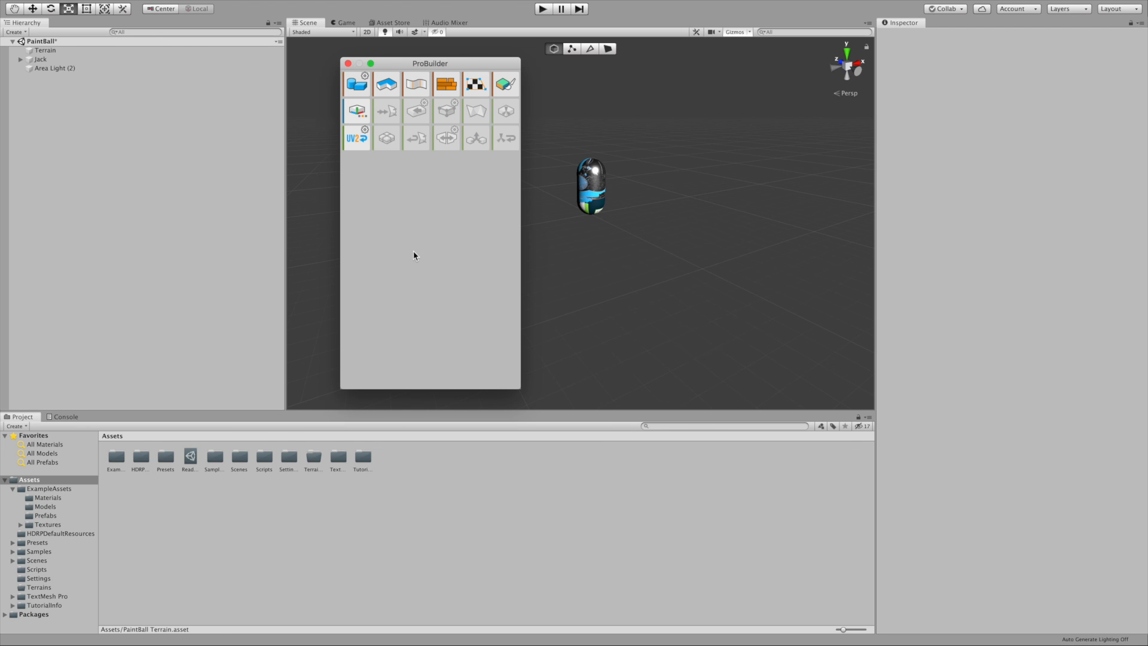
# - Create a new ProBuilder cube in the scene and bring it into view near the capsule
pyautogui.scroll(-15, 641, 244)
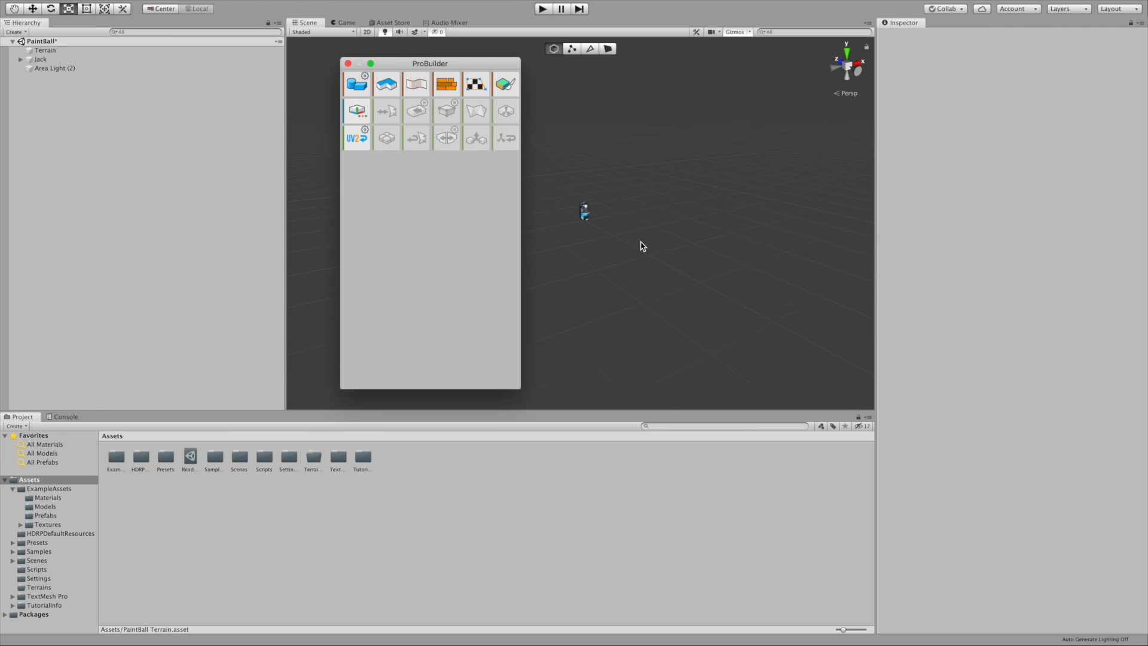
pyautogui.moveTo(433, 63); pyautogui.dragTo(476, 59)
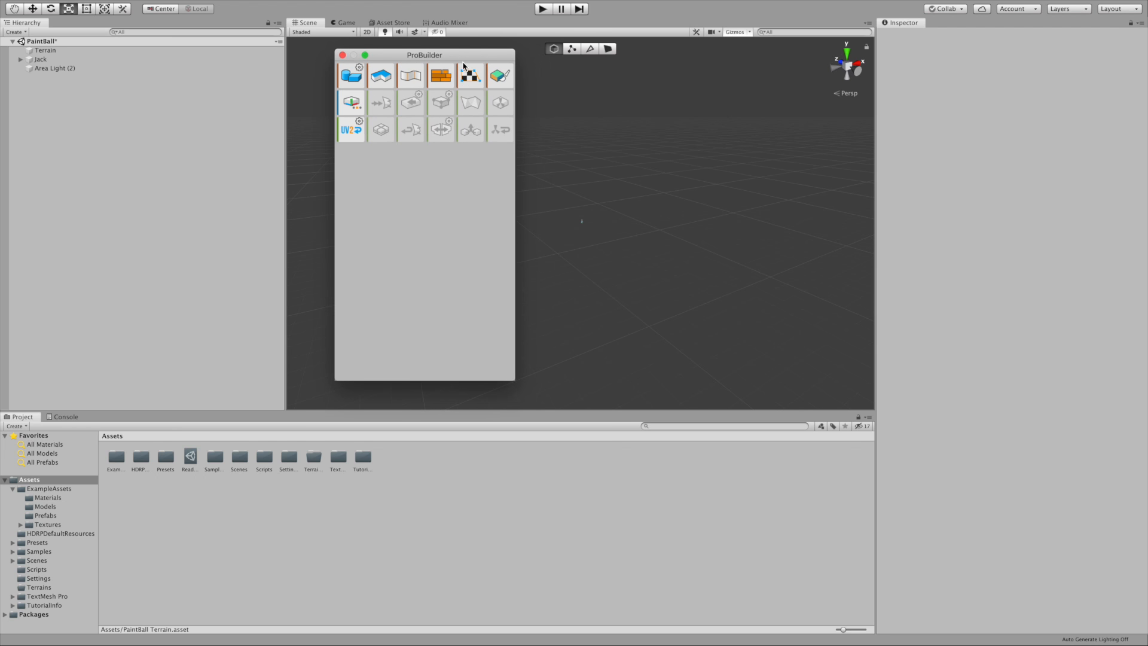
pyautogui.click(350, 82)
pyautogui.scroll(15, 626, 184)
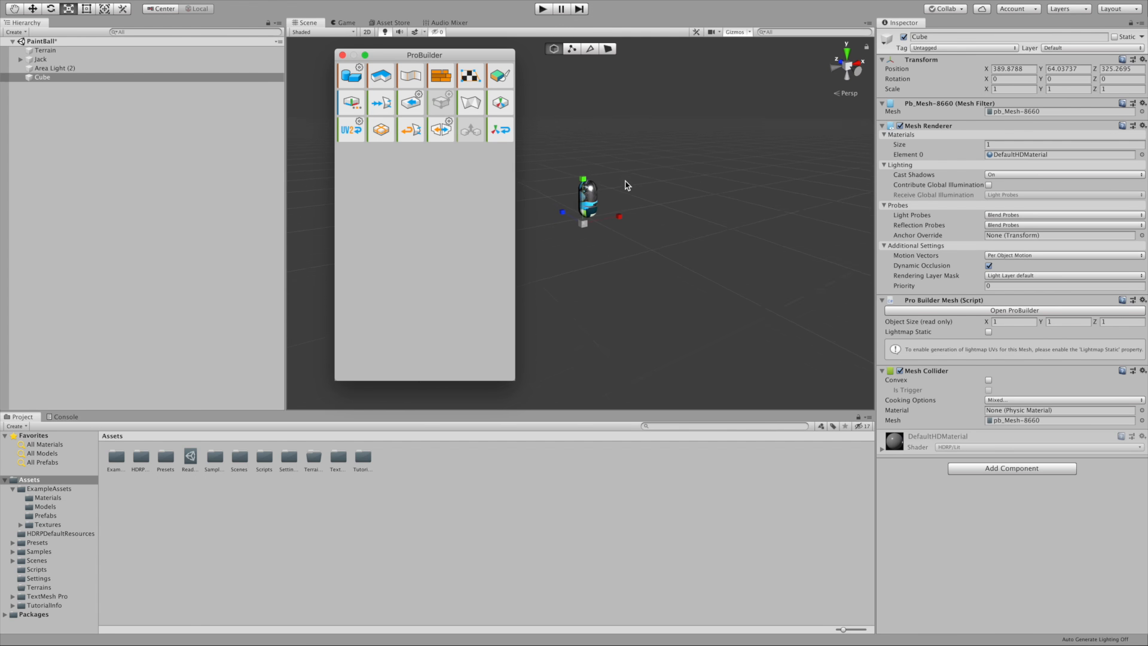
pyautogui.scroll(-3, 621, 189)
pyautogui.scroll(-10, 622, 189)
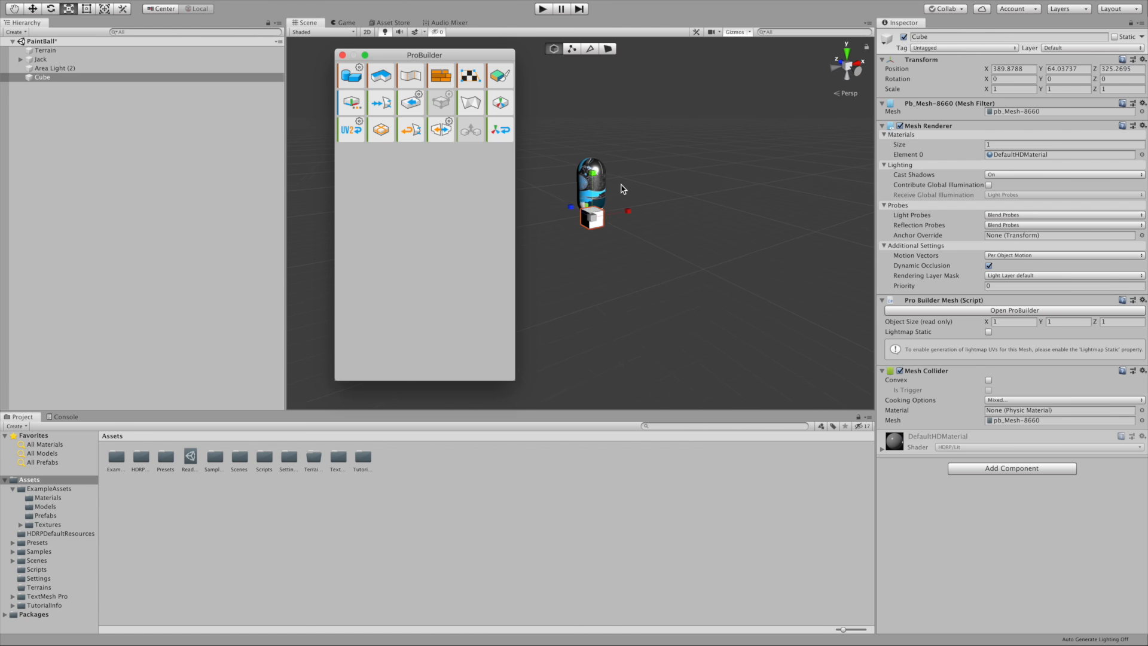
# - Compare the new cube's size with the Jack capsule, ending with the cube selected
pyautogui.keyDown('alt'); pyautogui.moveTo(666, 185); pyautogui.dragTo(659, 236); pyautogui.keyUp('alt')
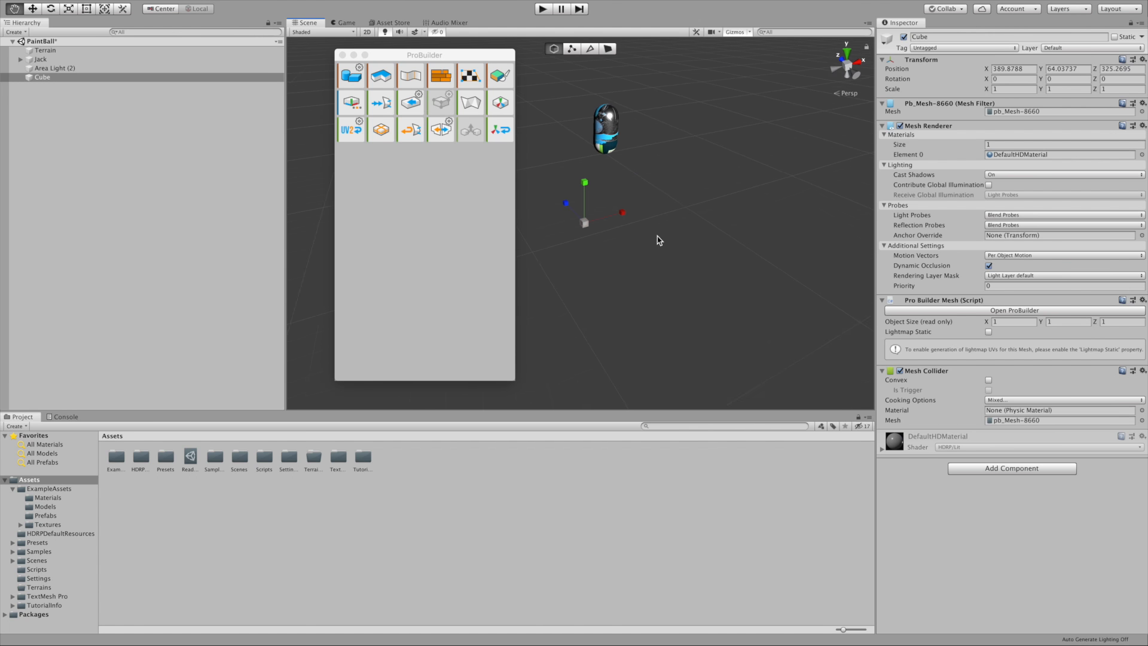
pyautogui.scroll(-5, 627, 163)
pyautogui.click(603, 147)
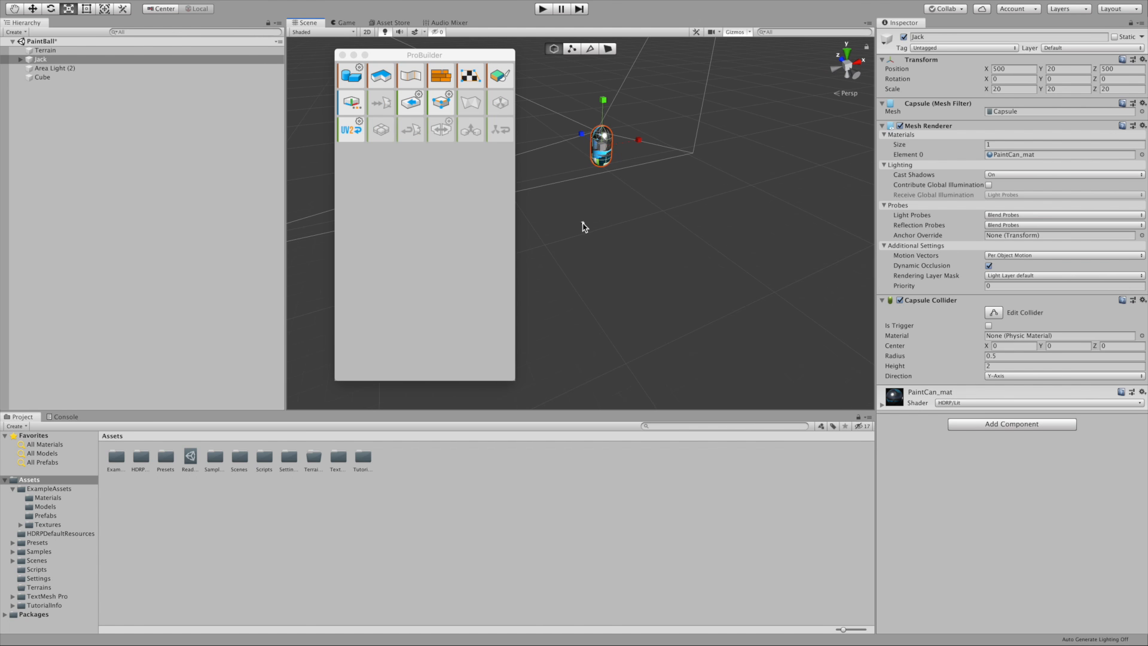
pyautogui.click(583, 224)
pyautogui.moveTo(656, 259)
pyautogui.keyDown('alt'); pyautogui.mouseDown()
pyautogui.moveTo(668, 250)
pyautogui.moveTo(654, 247)
pyautogui.mouseUp(); pyautogui.keyUp('alt')
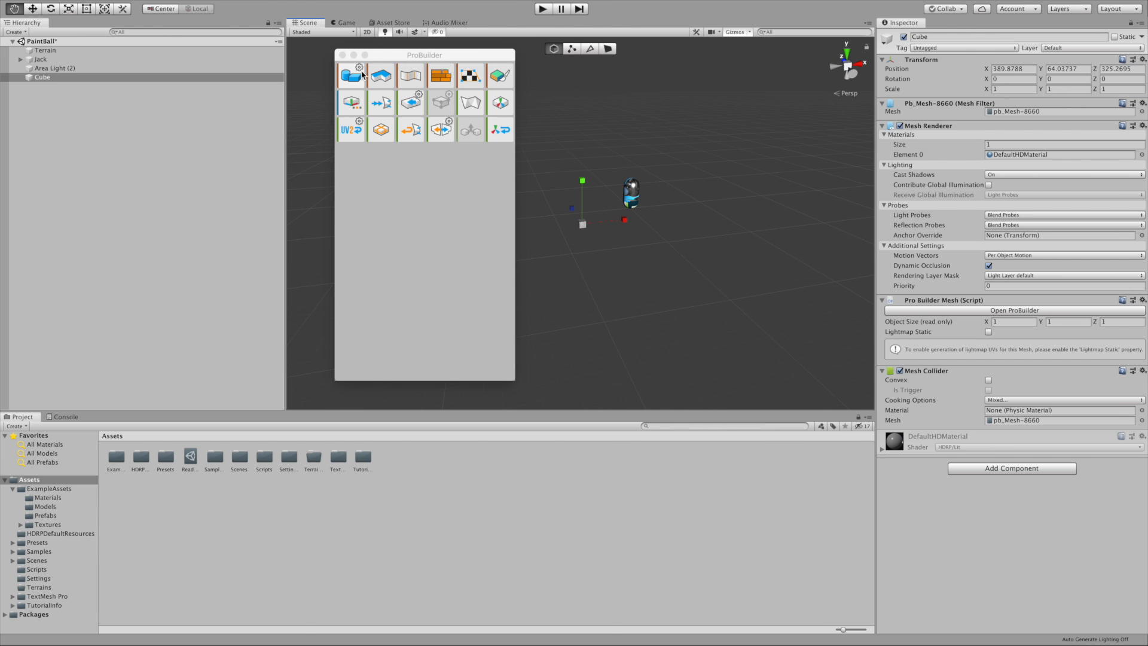
# - Open the ProBuilder shape settings for a new cube and set its X size to 1000
pyautogui.keyDown('alt'); pyautogui.click(363, 69); pyautogui.keyUp('alt')
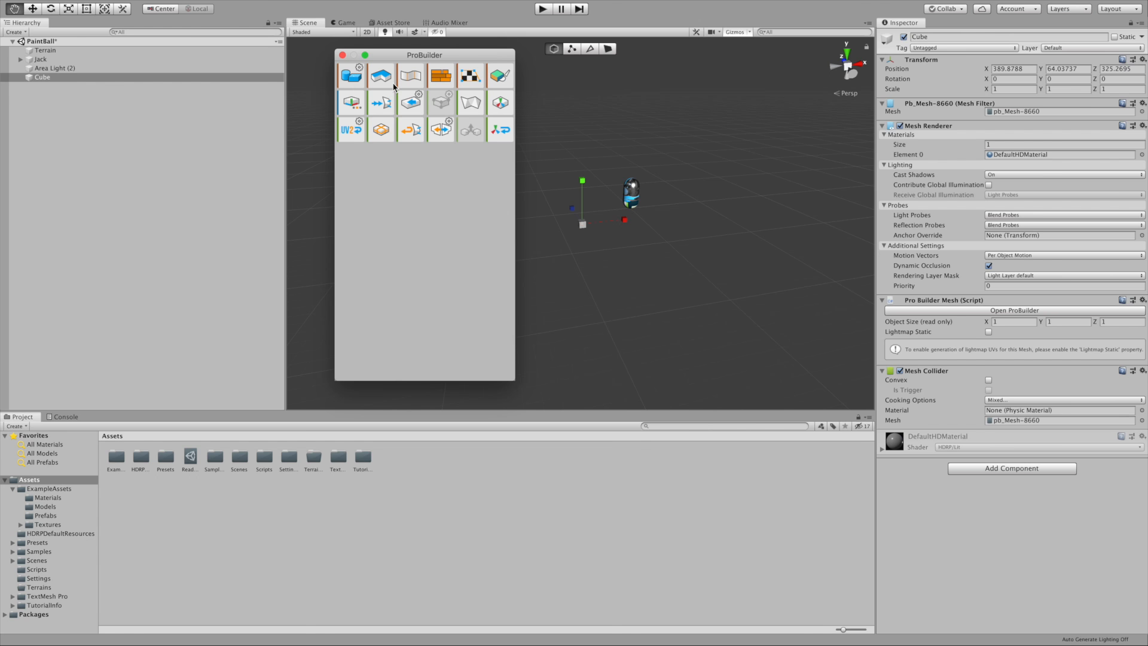
pyautogui.click(360, 67)
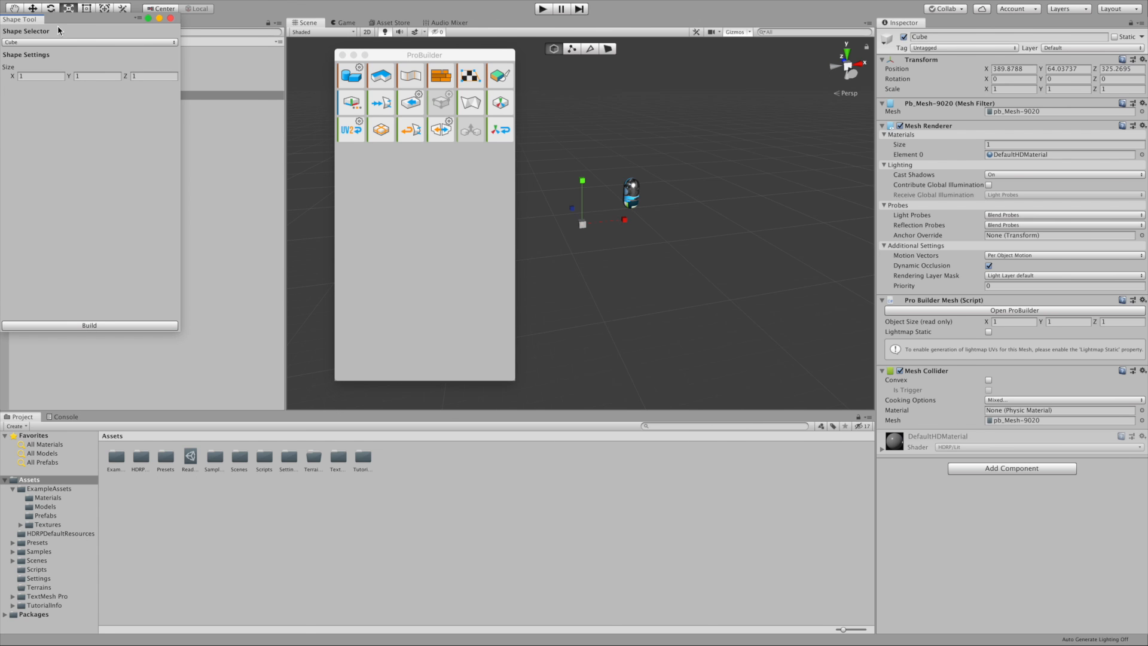
pyautogui.click(57, 76)
pyautogui.press('BackSpace')
pyautogui.write('10')
pyautogui.press('BackSpace')
pyautogui.press('BackSpace')
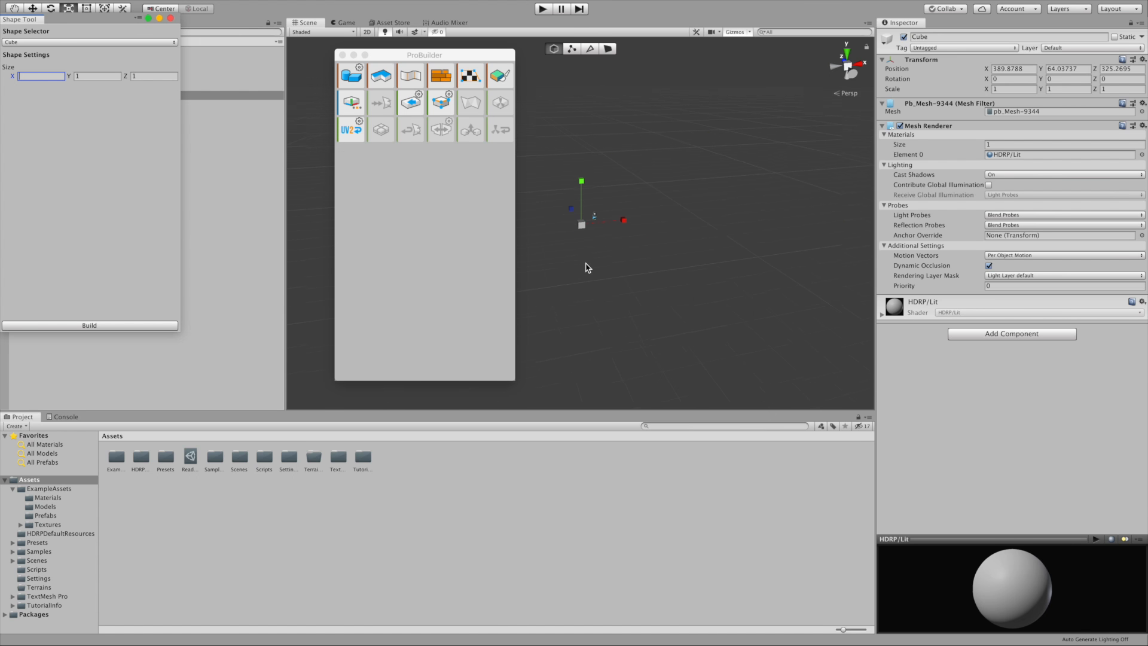
pyautogui.write('1000')
pyautogui.press('BackSpace')
pyautogui.write('0')
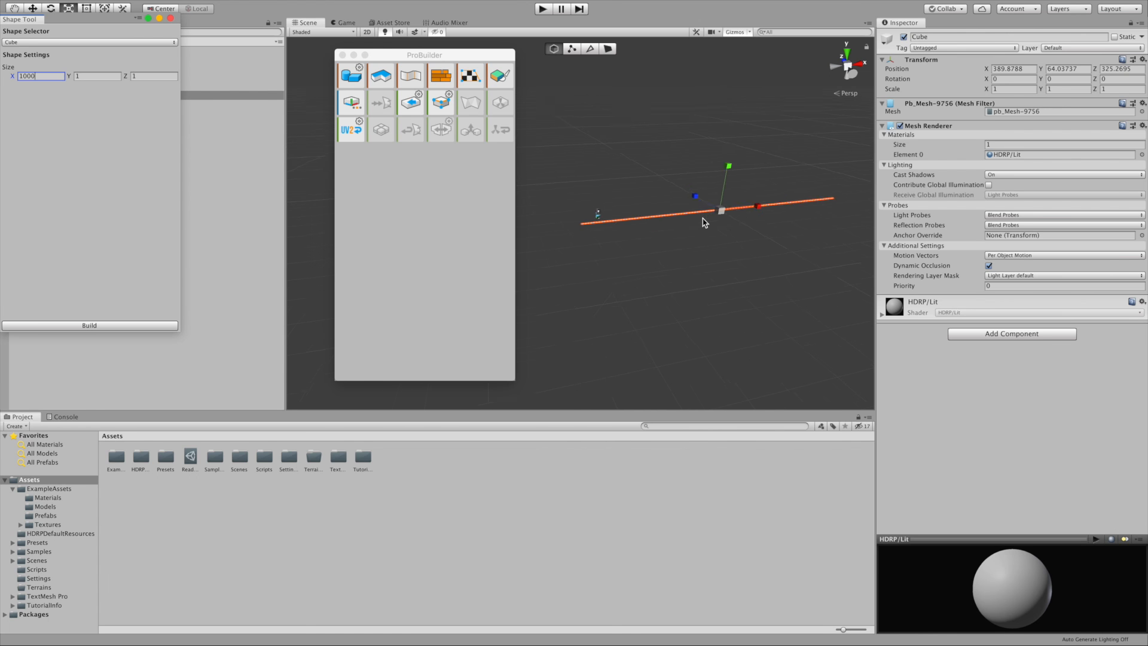
pyautogui.keyDown('alt'); pyautogui.moveTo(651, 237); pyautogui.dragTo(583, 234); pyautogui.keyUp('alt')
# - Set the new cube's Y size to 0.01 and its Z size to 1000
pyautogui.click(102, 75)
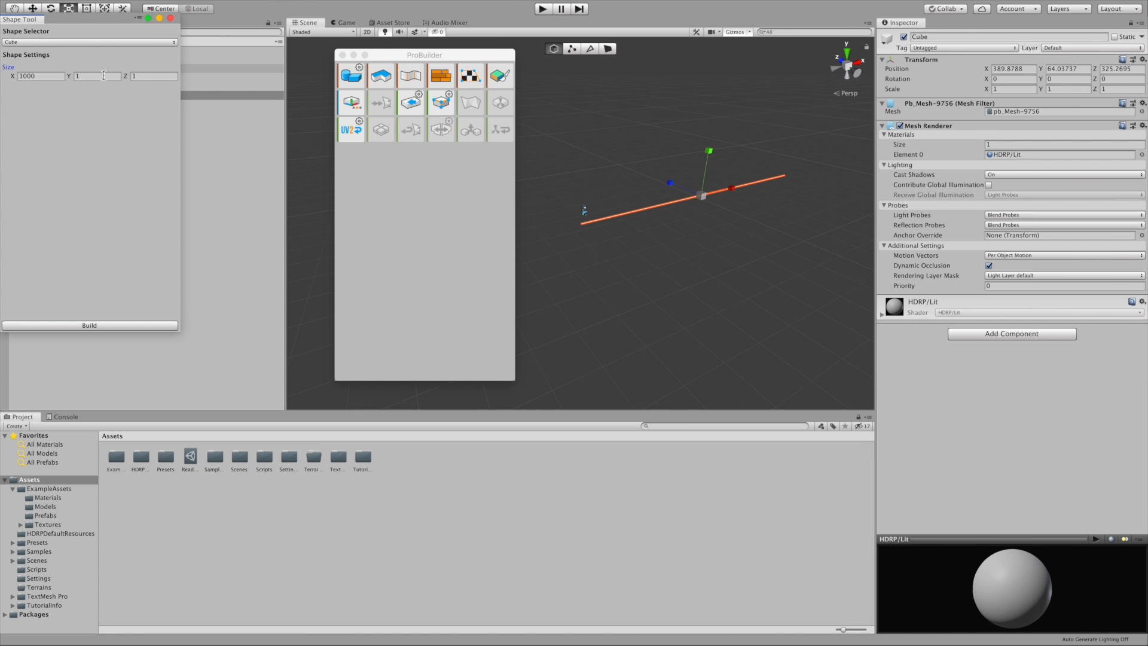
pyautogui.write('1000')
pyautogui.press('BackSpace')
pyautogui.press('BackSpace')
pyautogui.press('BackSpace')
pyautogui.press('BackSpace')
pyautogui.write('0.01')
pyautogui.click(142, 76)
pyautogui.press('BackSpace')
pyautogui.write('1000')
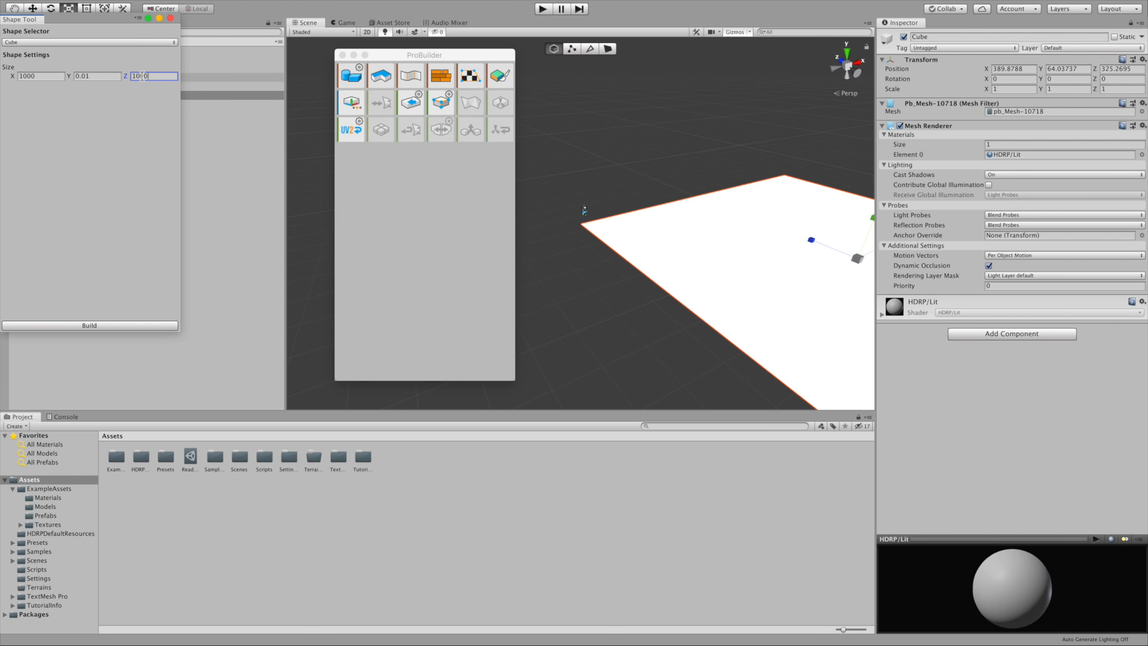
pyautogui.scroll(-6, 583, 266)
pyautogui.keyDown('alt'); pyautogui.moveTo(583, 264); pyautogui.dragTo(539, 229); pyautogui.keyUp('alt')
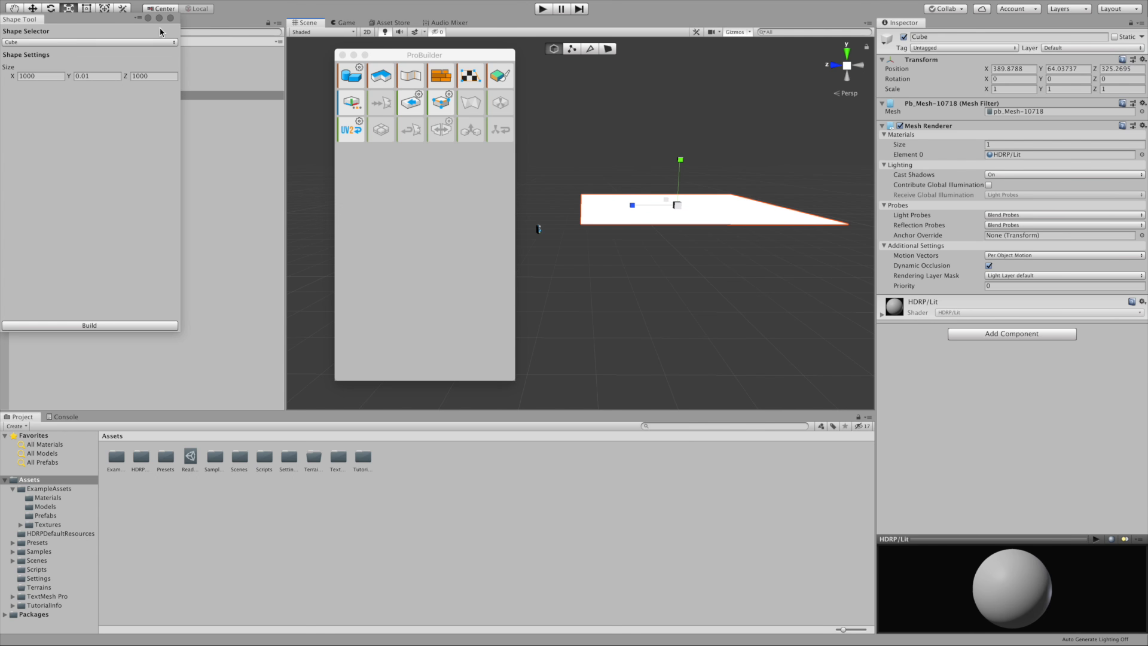
# - Build the 1000 × 0.01 × 1000 cube and close the Shape Tool
pyautogui.moveTo(101, 18); pyautogui.dragTo(287, 50)
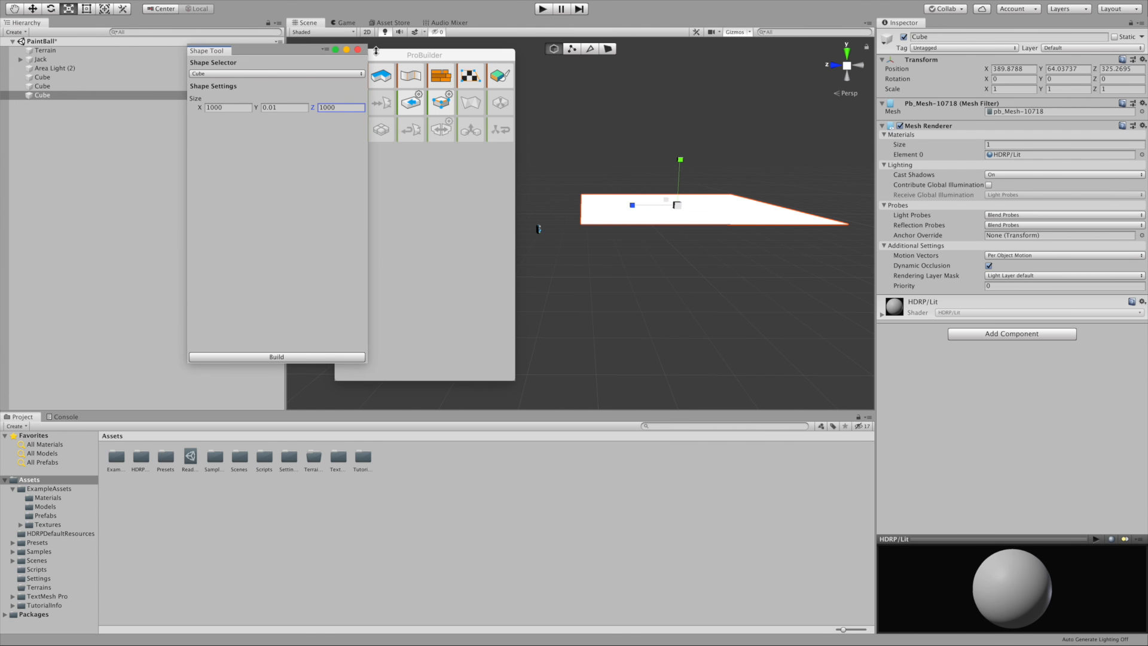
pyautogui.click(278, 357)
pyautogui.click(357, 48)
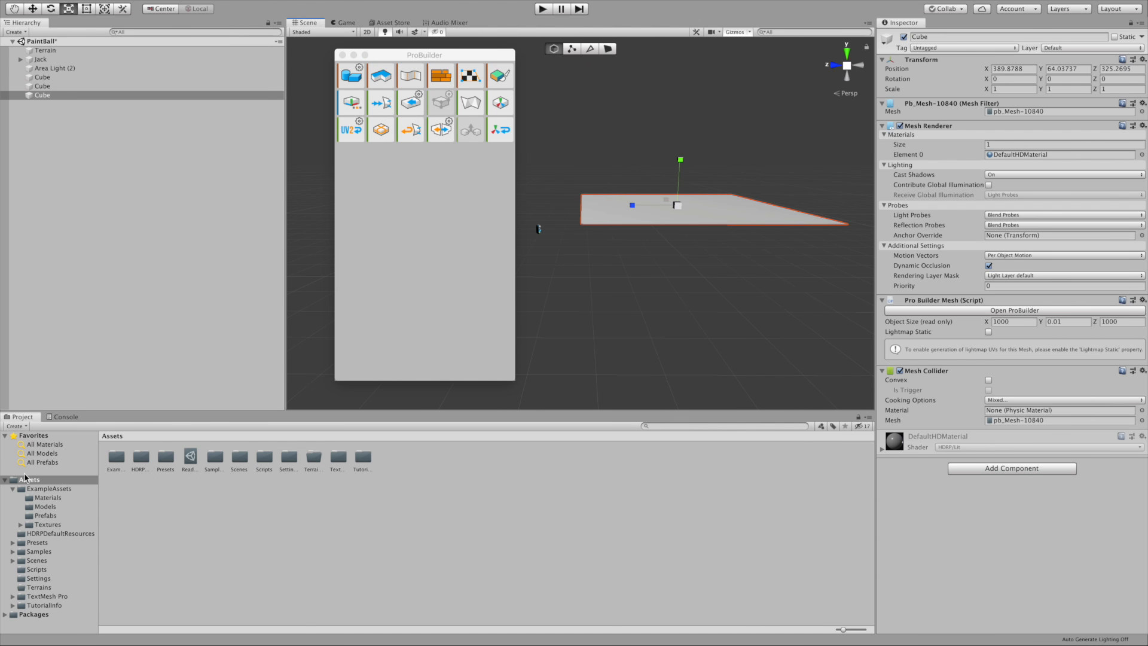
# - Create a material named "PainBall Probuilder" in the ExampleAssets Materials folder
pyautogui.click(45, 498)
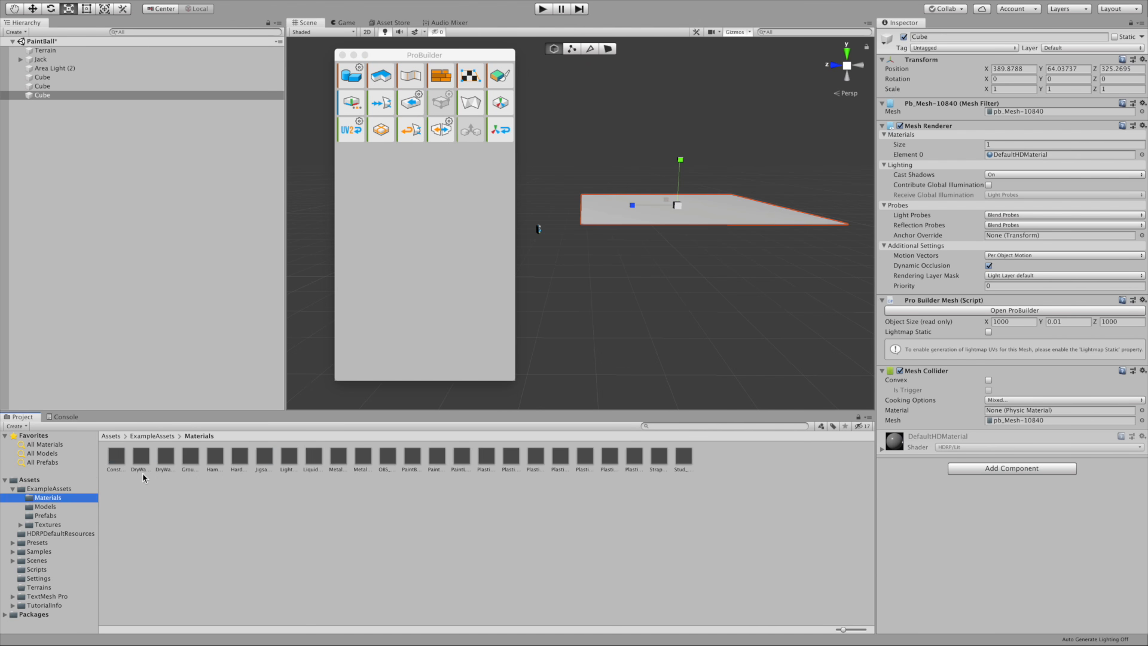
pyautogui.click(17, 426)
pyautogui.scroll(-5, 18, 478)
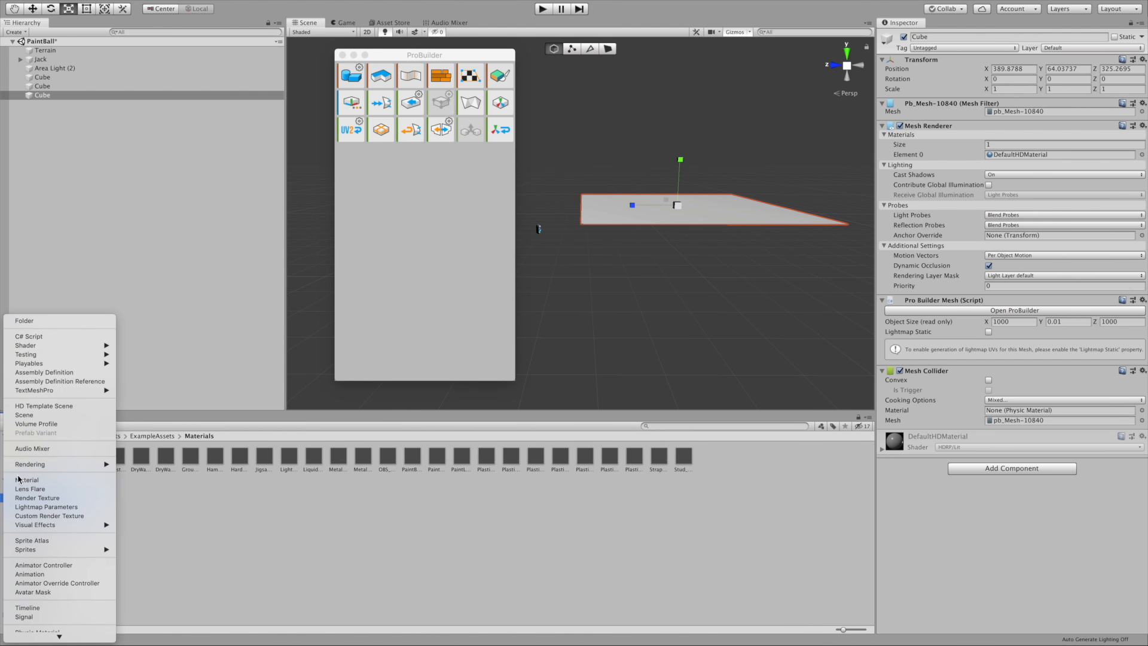
pyautogui.click(24, 480)
pyautogui.press('BackSpace')
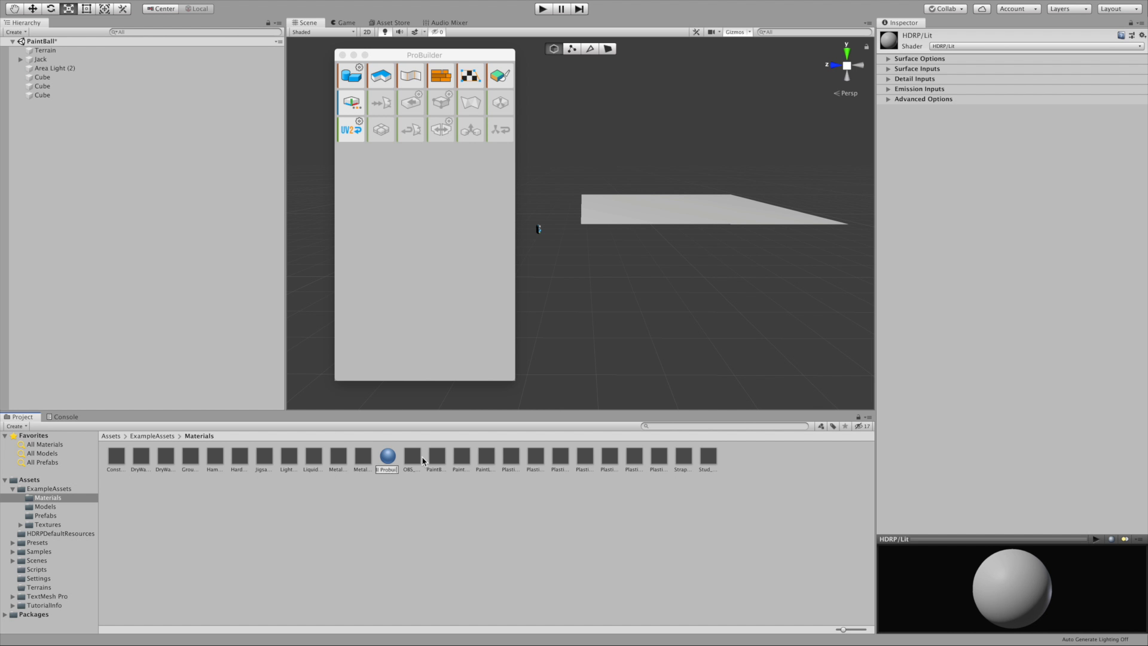
pyautogui.press('Return')
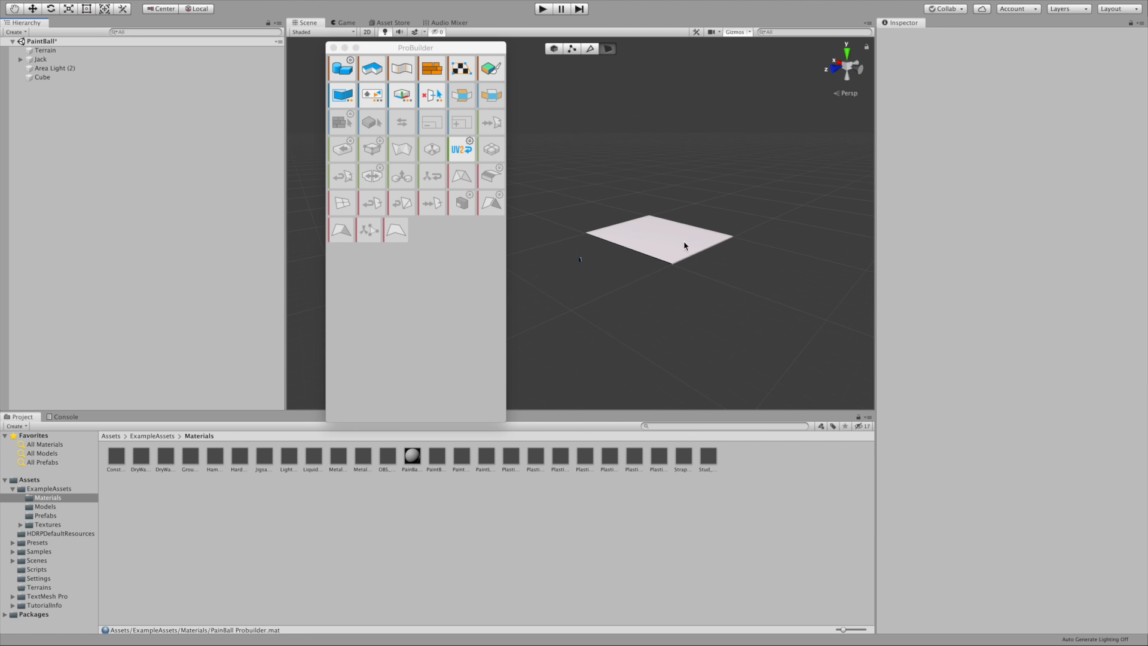
# - Select the PainBall Probuilder material and expand its surface, detail, emission and advanced property sections
pyautogui.scroll(6, 685, 245)
pyautogui.scroll(-2, 685, 247)
pyautogui.keyDown('alt'); pyautogui.moveTo(686, 245); pyautogui.dragTo(709, 236); pyautogui.keyUp('alt')
pyautogui.scroll(-5, 656, 283)
pyautogui.keyDown('alt'); pyautogui.moveTo(656, 282); pyautogui.dragTo(598, 317); pyautogui.keyUp('alt')
pyautogui.click(412, 456)
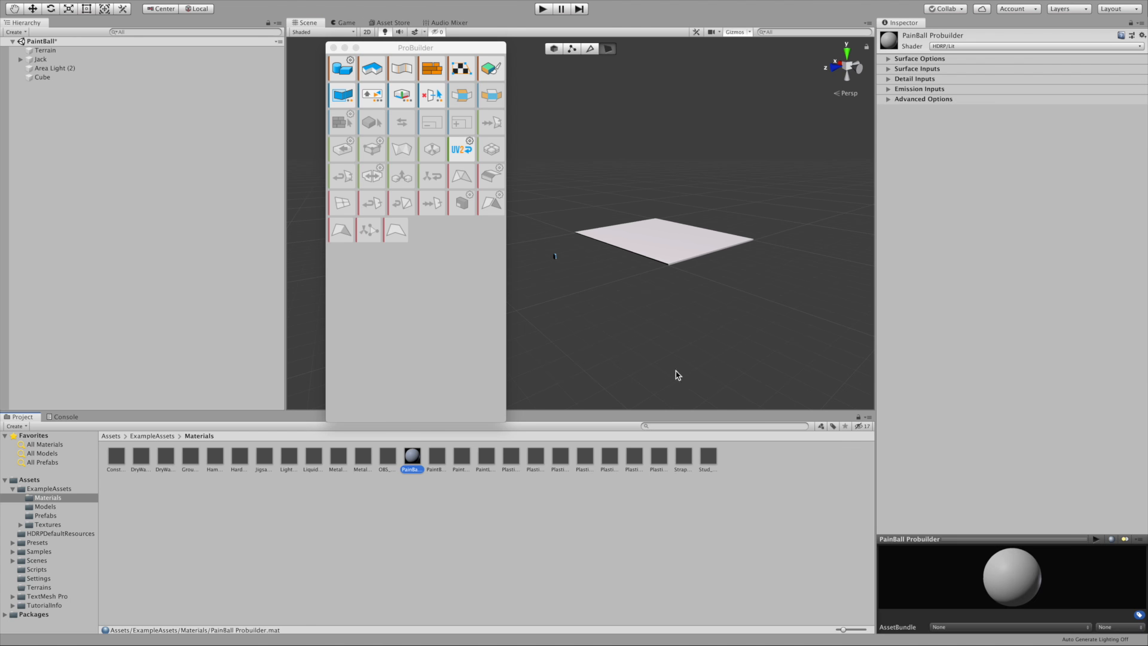
pyautogui.click(897, 59)
pyautogui.click(890, 164)
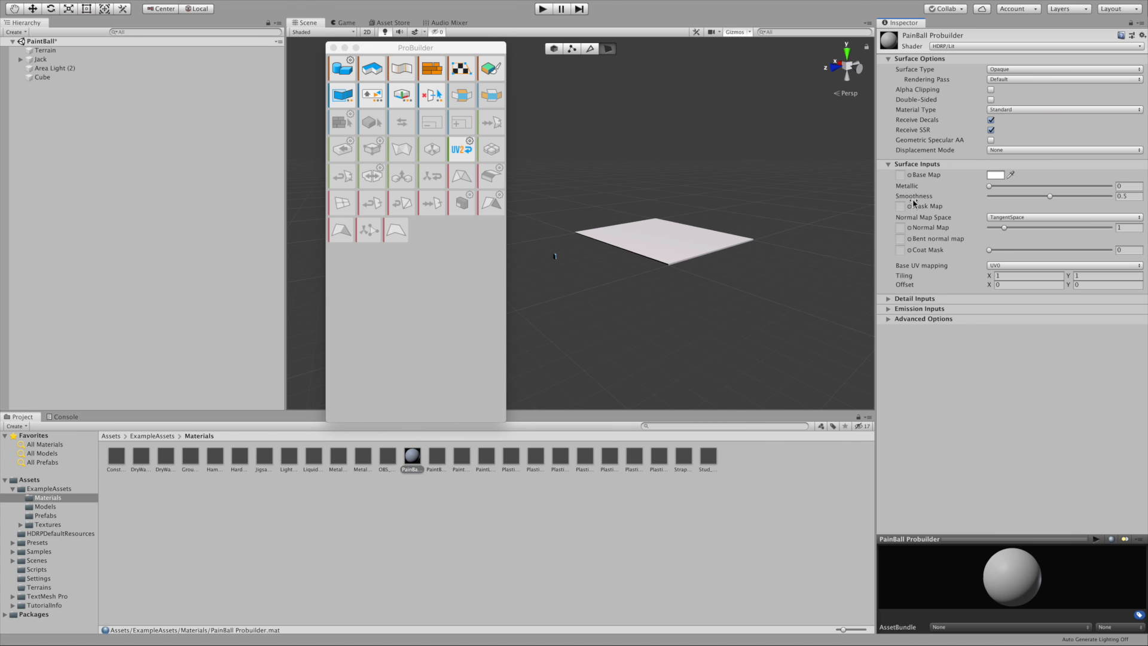
pyautogui.click(888, 299)
pyautogui.click(888, 325)
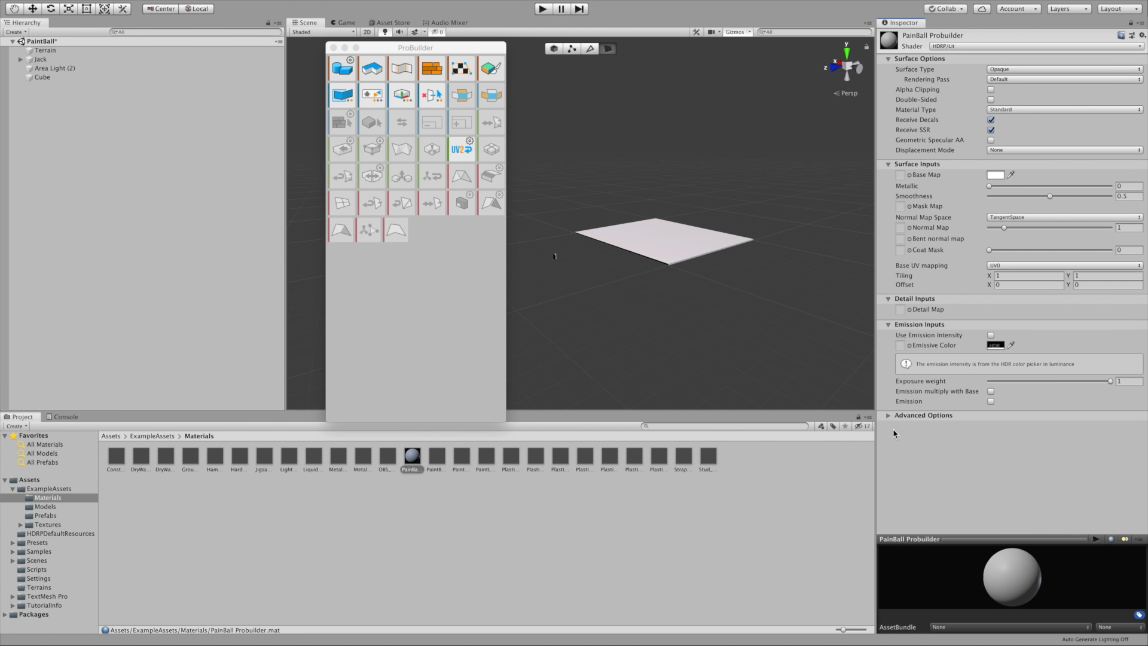
pyautogui.click(889, 416)
# - Set the material's Metallic to 0.254 and Smoothness to 0.551, and apply it to the large floor cube
pyautogui.click(995, 186)
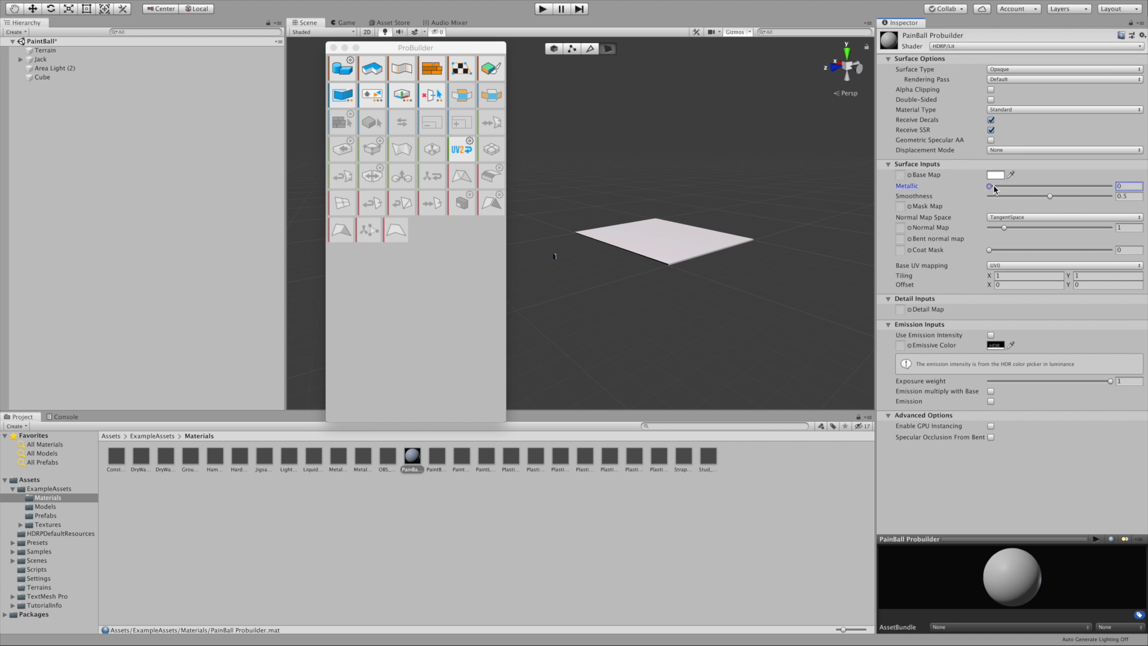
pyautogui.moveTo(1001, 189); pyautogui.dragTo(1022, 189)
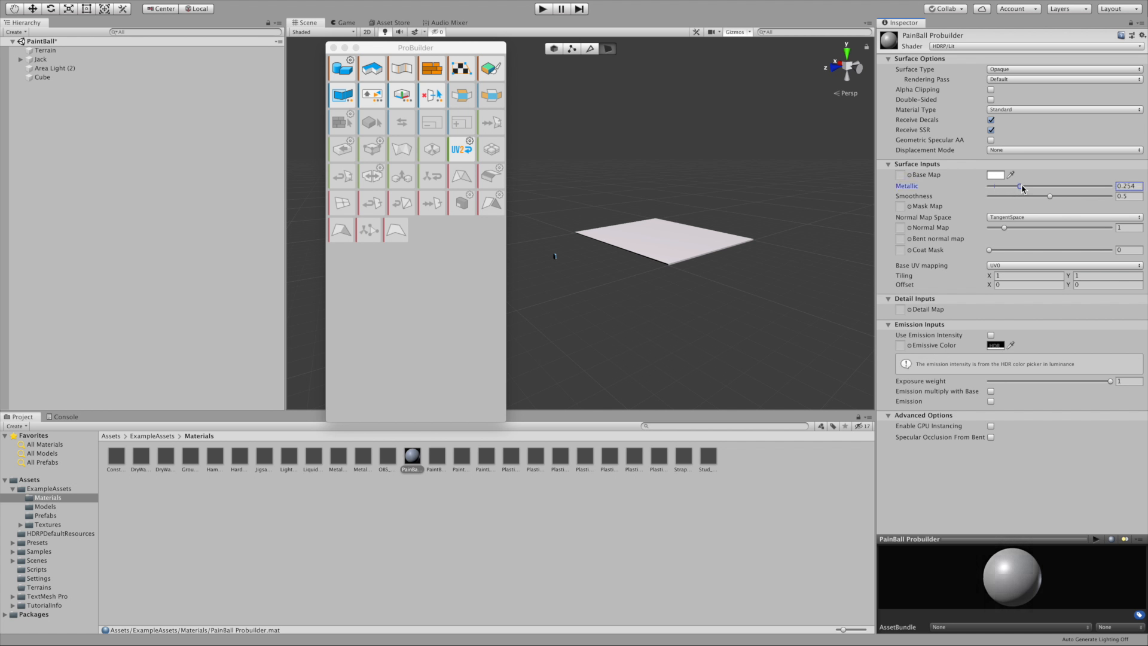
pyautogui.click(1055, 196)
pyautogui.moveTo(413, 457); pyautogui.dragTo(673, 259)
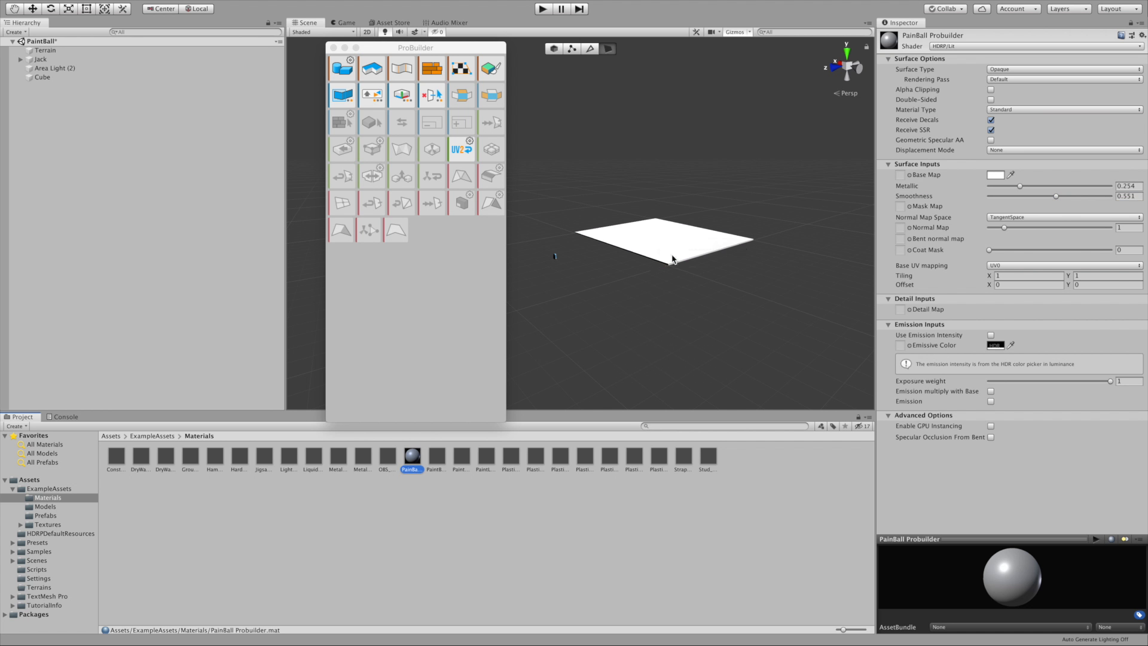
# - Search the textures for "gridbox", including package assets, and assign the white GridBox texture as the material's base map
pyautogui.click(909, 175)
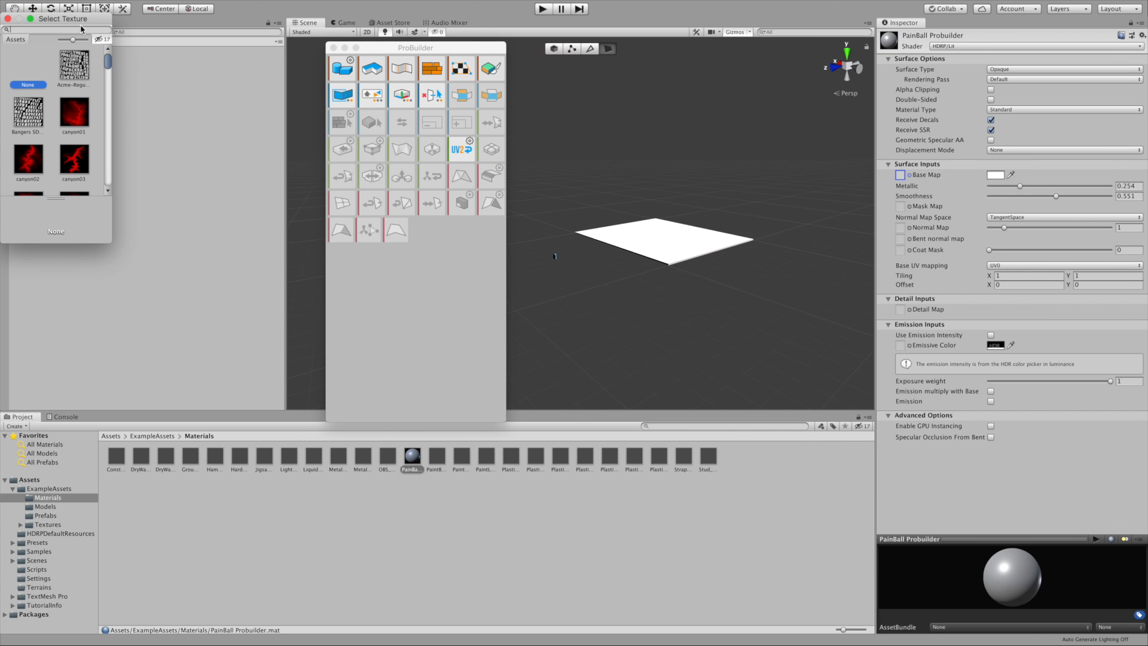
pyautogui.click(102, 43)
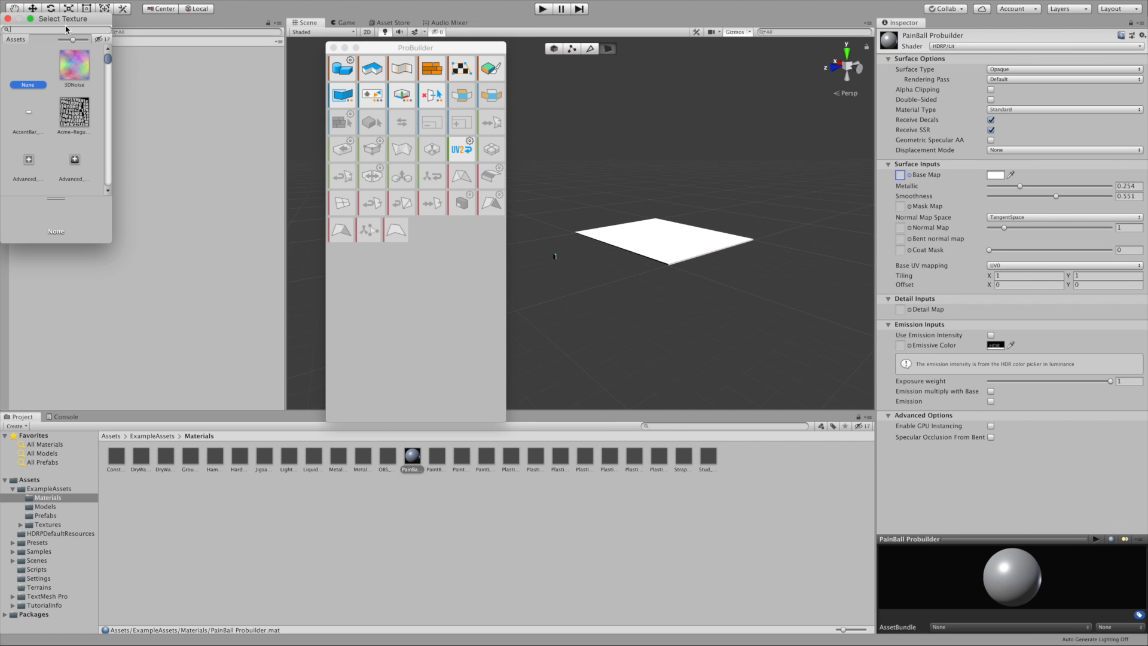
pyautogui.write('gridbox')
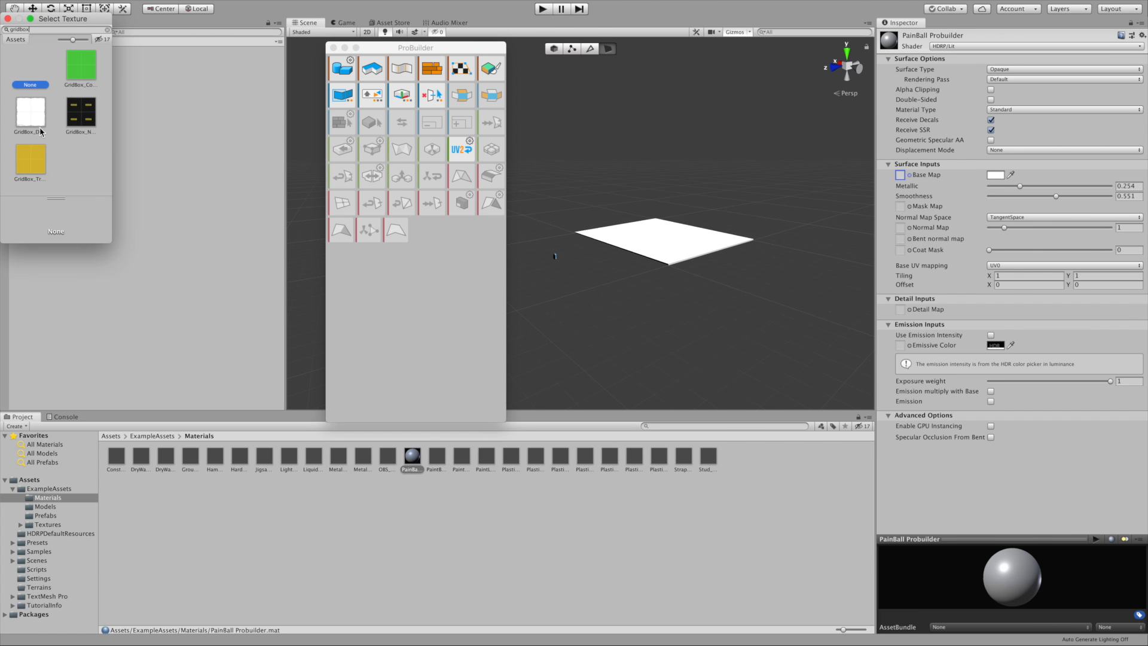
pyautogui.click(39, 130)
pyautogui.click(174, 294)
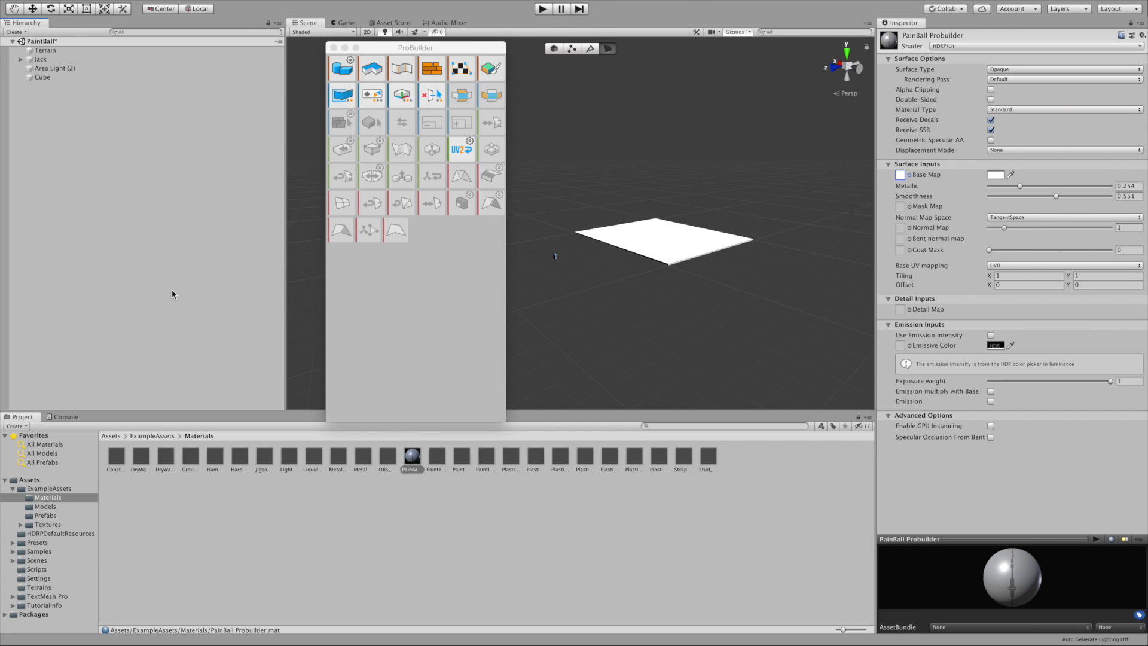
# - Inspect the material preview, reapply the PainBall Probuilder material to the floor cube and examine its surface up close
pyautogui.moveTo(1059, 582); pyautogui.dragTo(1021, 566)
pyautogui.scroll(5, 815, 298)
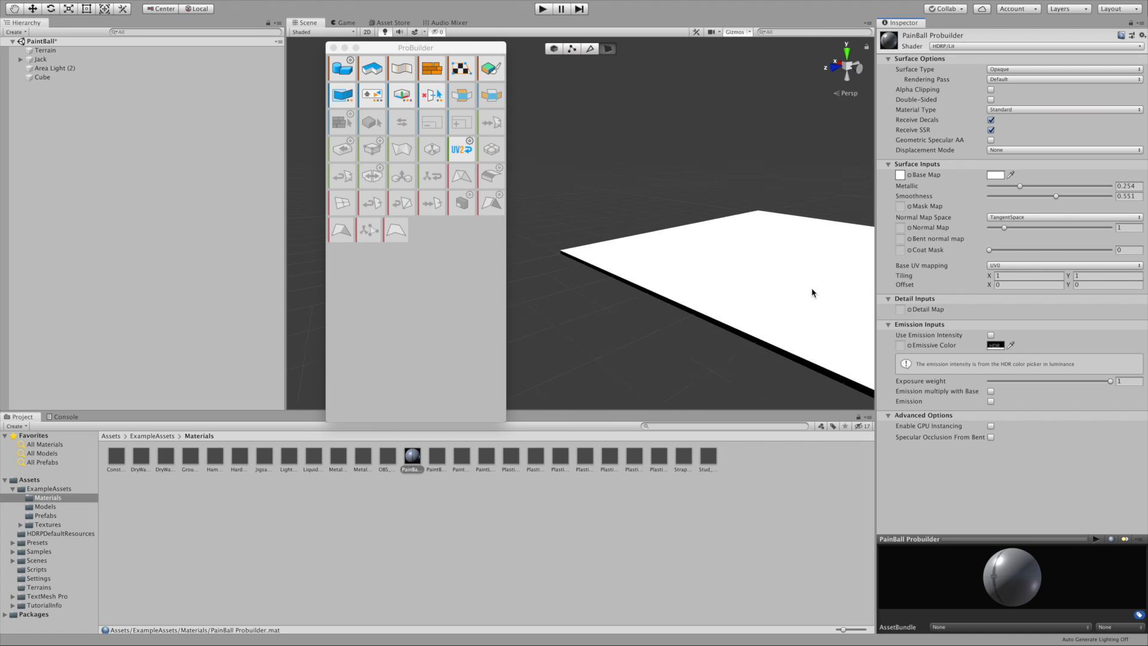
pyautogui.scroll(-10, 812, 293)
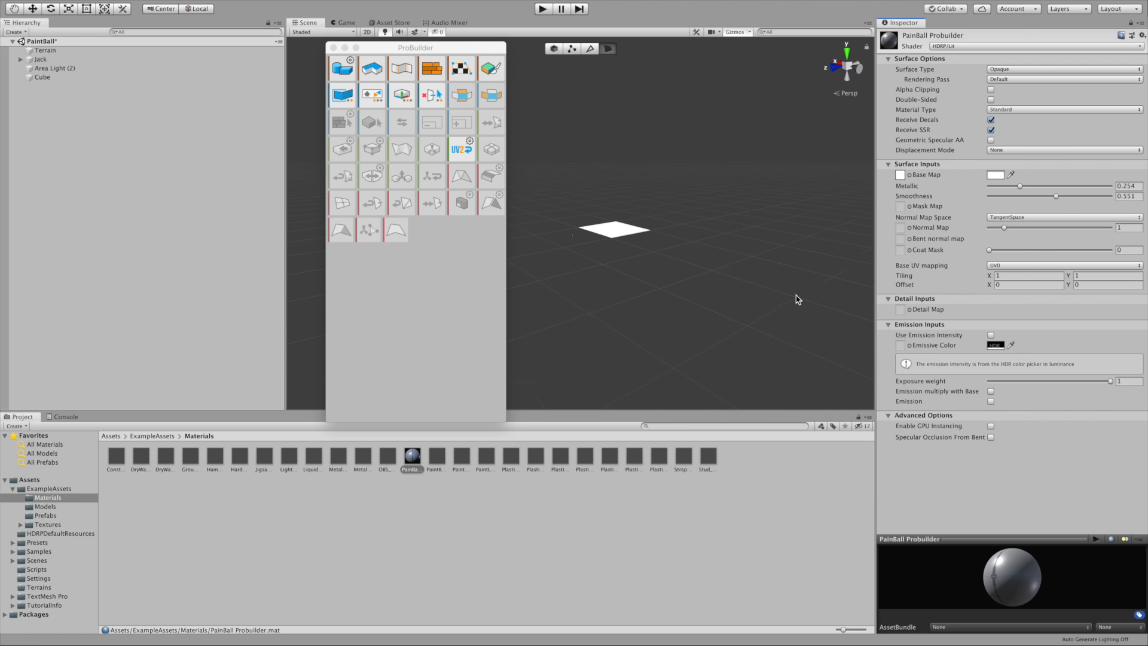
pyautogui.moveTo(416, 461); pyautogui.dragTo(662, 251)
pyautogui.scroll(3, 662, 264)
pyautogui.scroll(5, 662, 263)
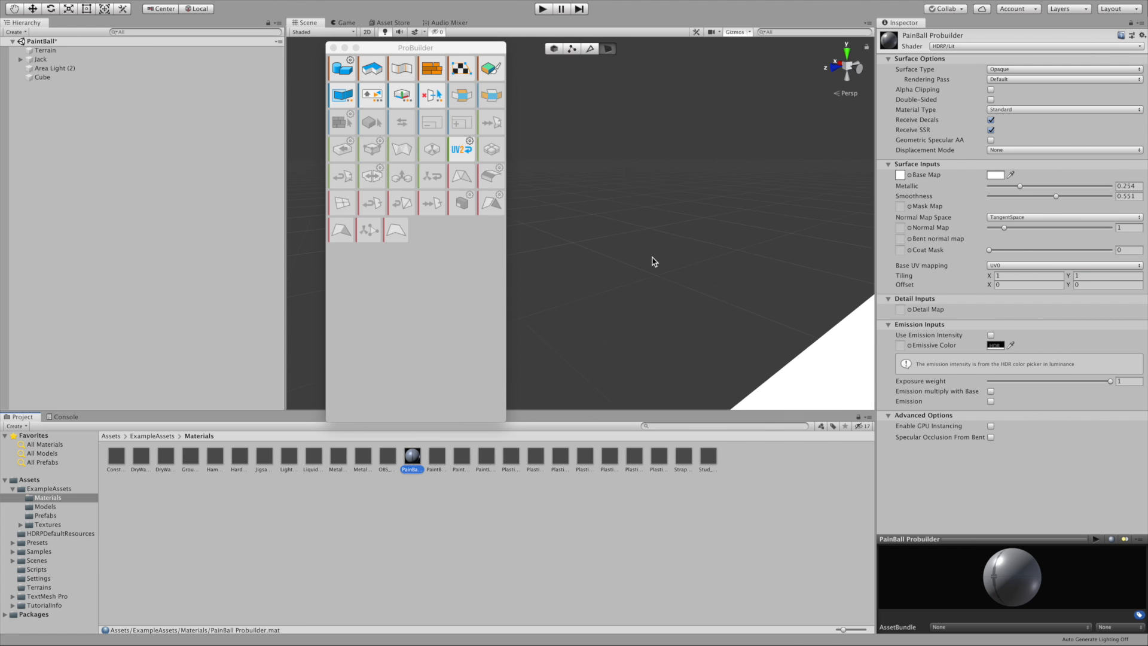
pyautogui.scroll(1, 652, 262)
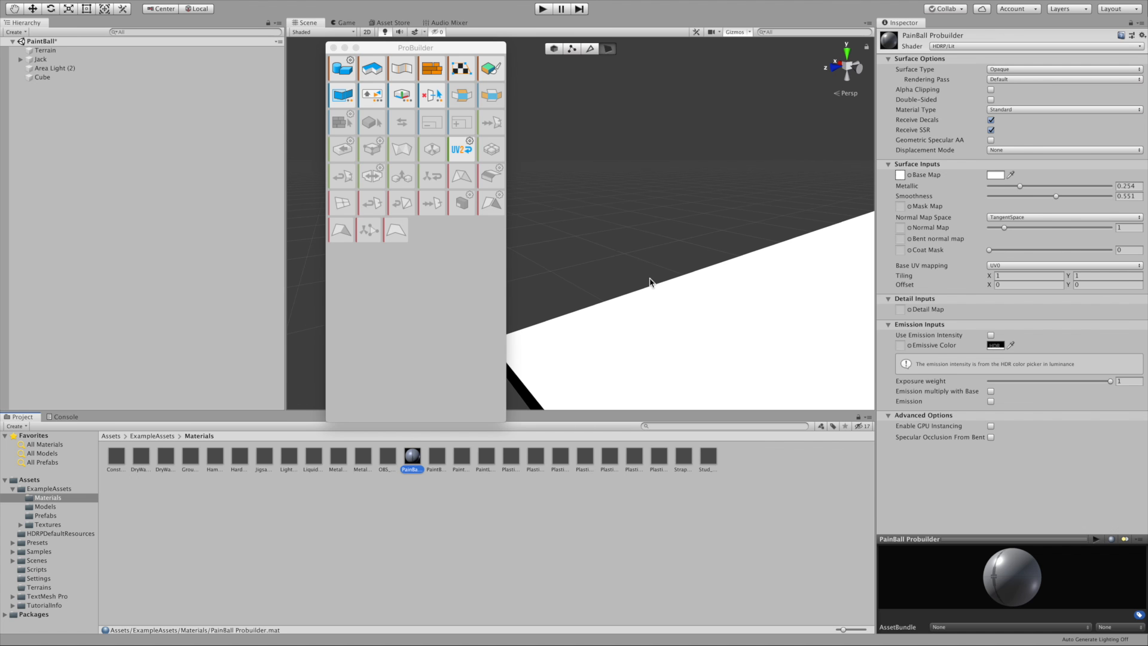
pyautogui.scroll(2, 671, 315)
pyautogui.scroll(-6, 671, 315)
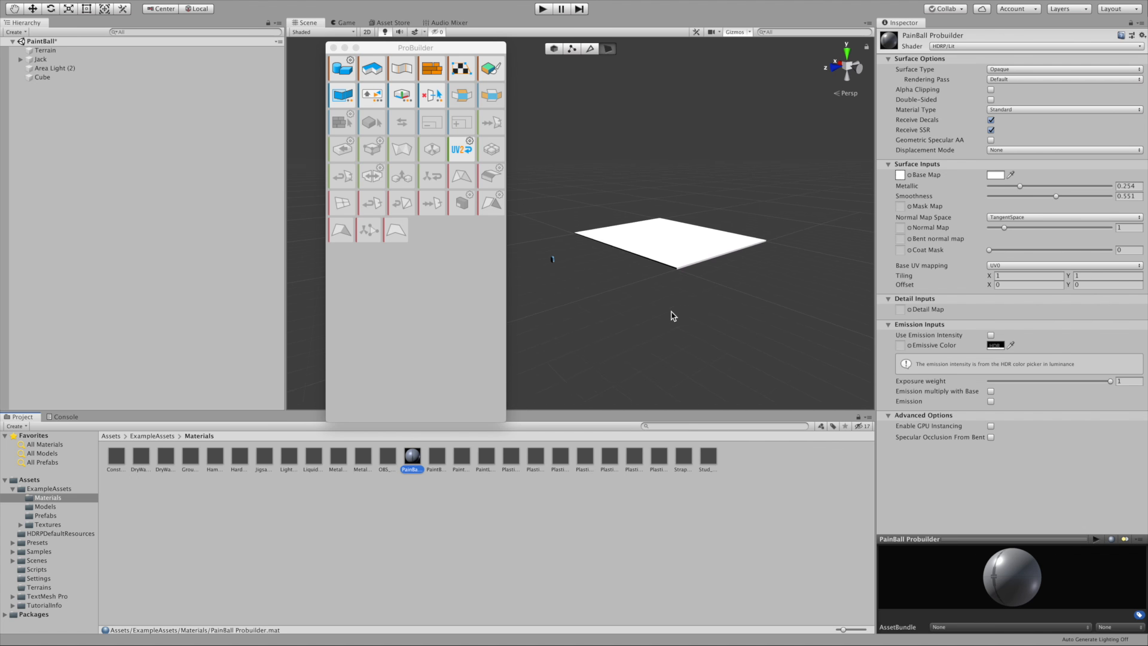
# - Open the ProBuilder preferences and bring up the Material setting under Mesh Settings
pyautogui.moveTo(49, 4)
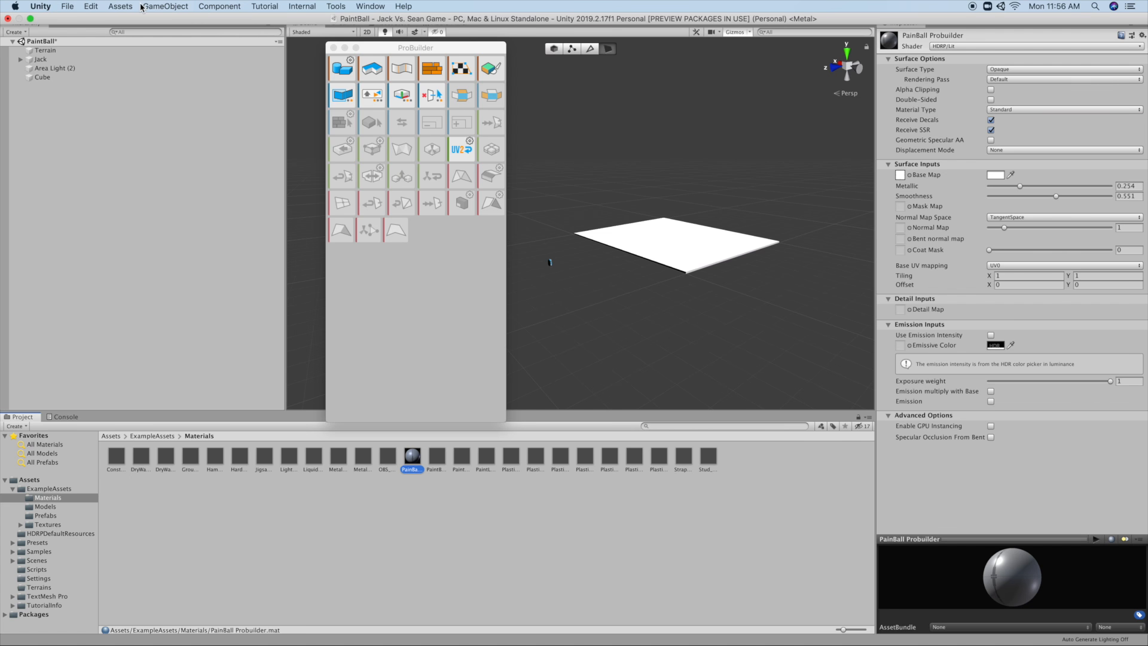
pyautogui.moveTo(90, 5)
pyautogui.click(90, 5)
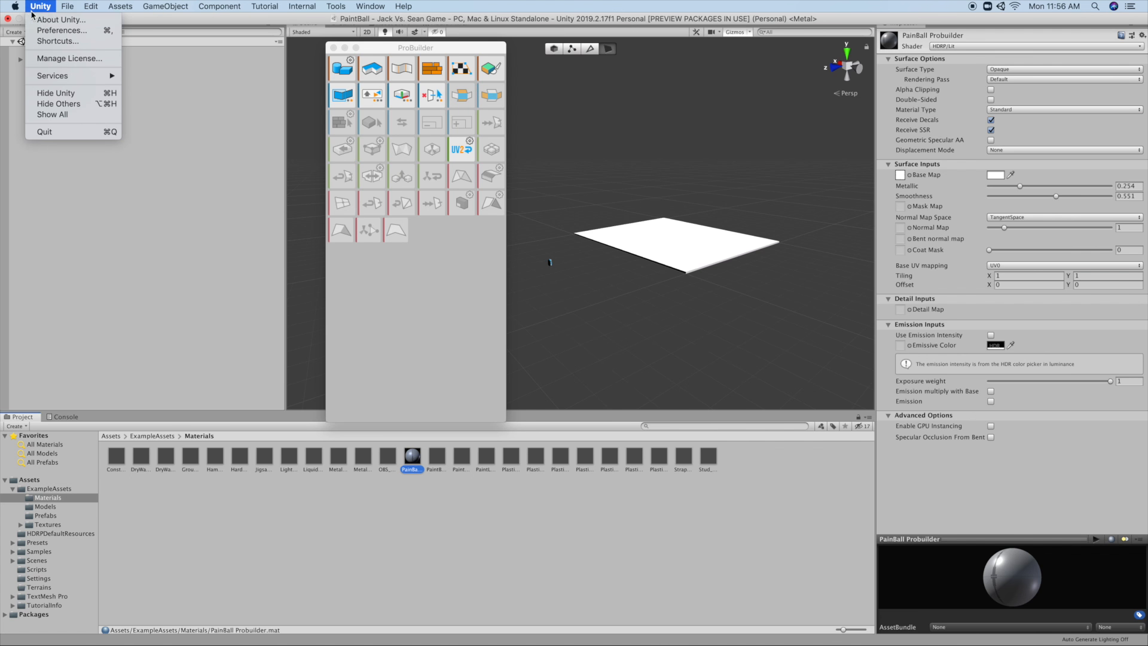
pyautogui.click(60, 31)
pyautogui.scroll(-6, 156, 239)
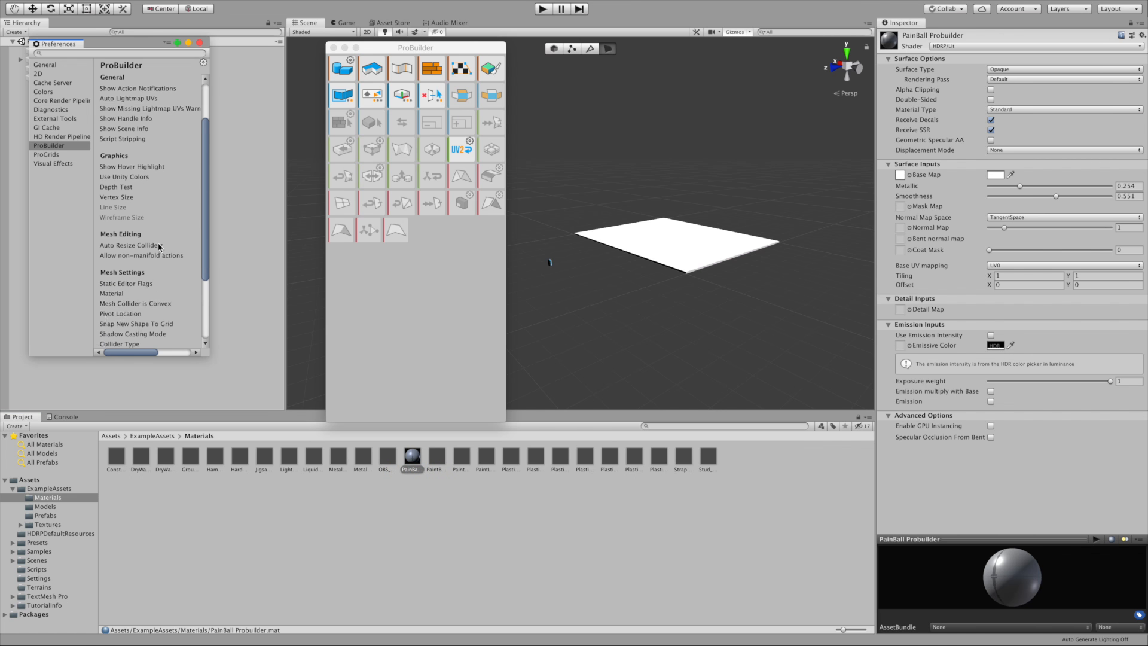
pyautogui.scroll(3, 153, 242)
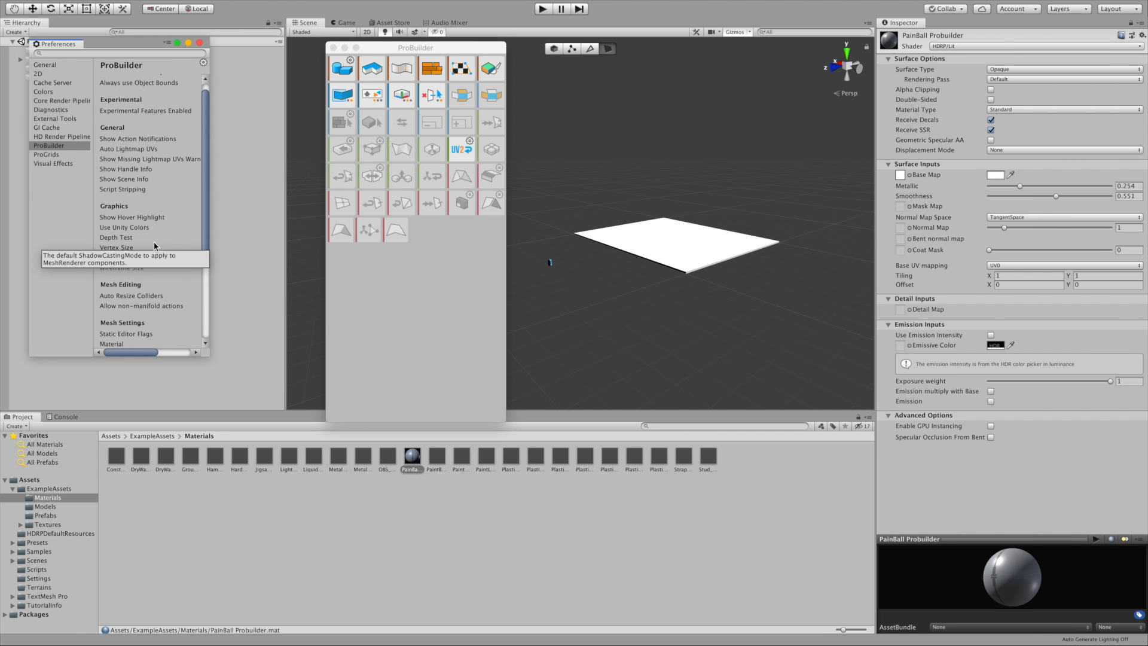
pyautogui.scroll(-4, 152, 239)
pyautogui.hscroll(1, 152, 239)
pyautogui.hscroll(-2, 155, 244)
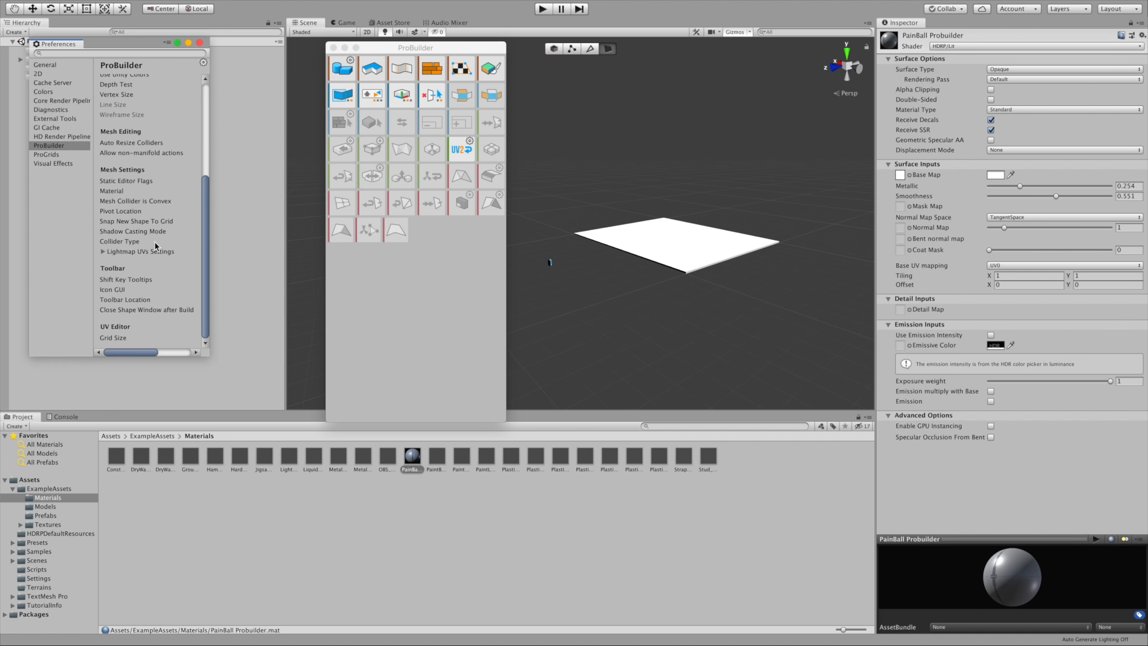
pyautogui.hscroll(3, 120, 193)
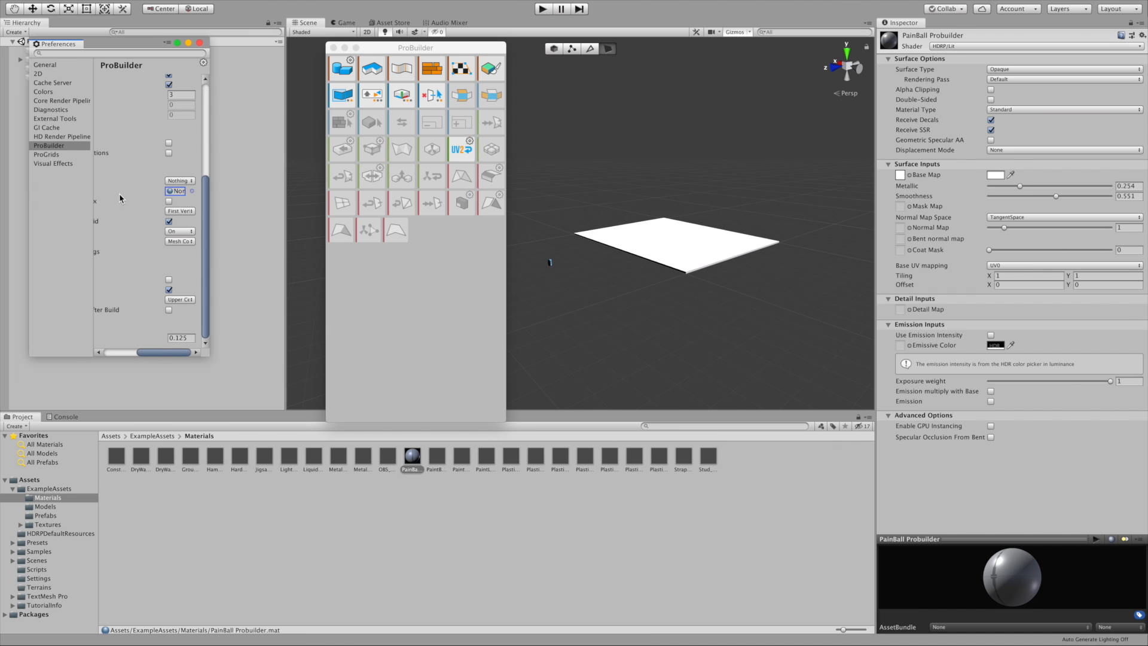
# - Search the materials for "pain", set PainBall Probuilder as ProBuilder's default mesh material and close the preferences
pyautogui.click(192, 190)
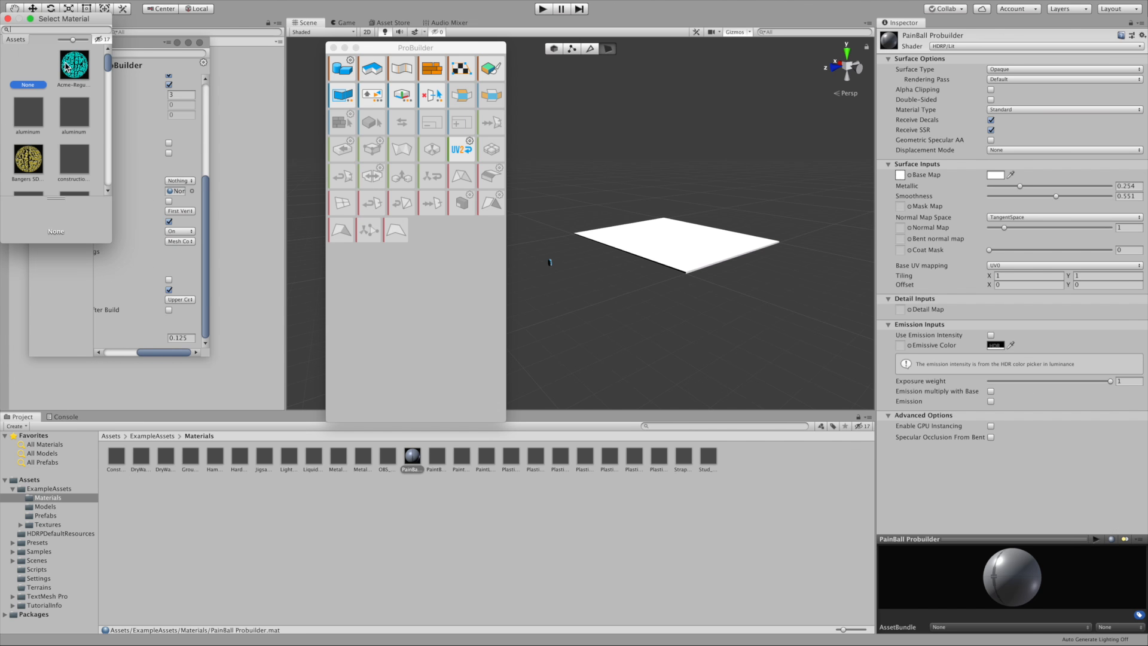
pyautogui.write('paint')
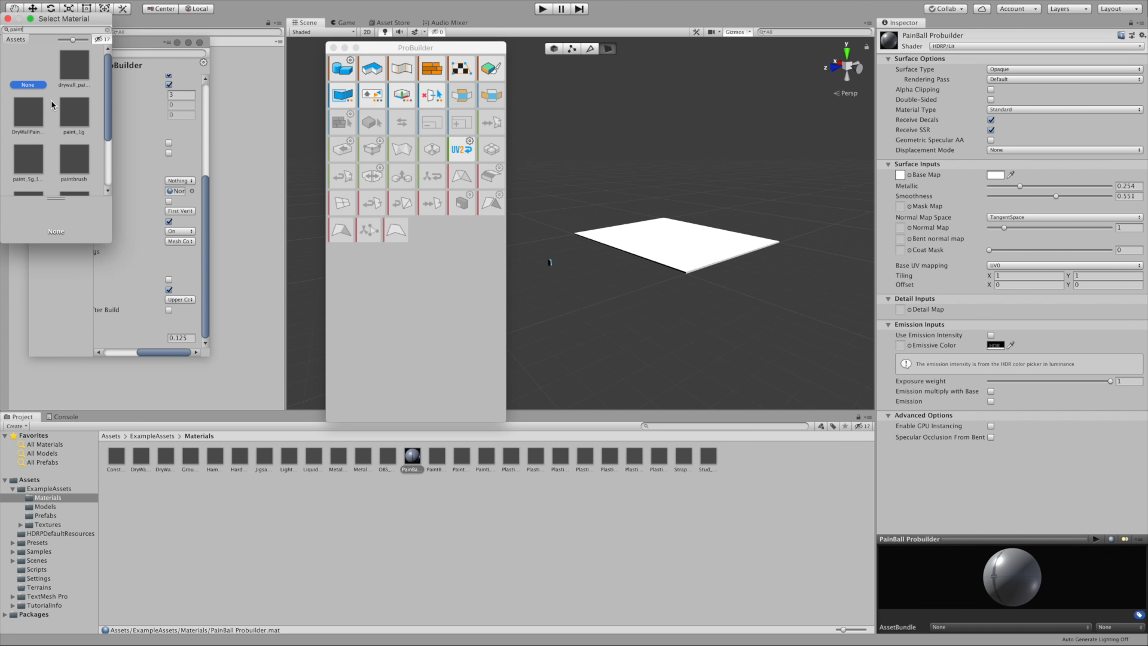
pyautogui.write('ba')
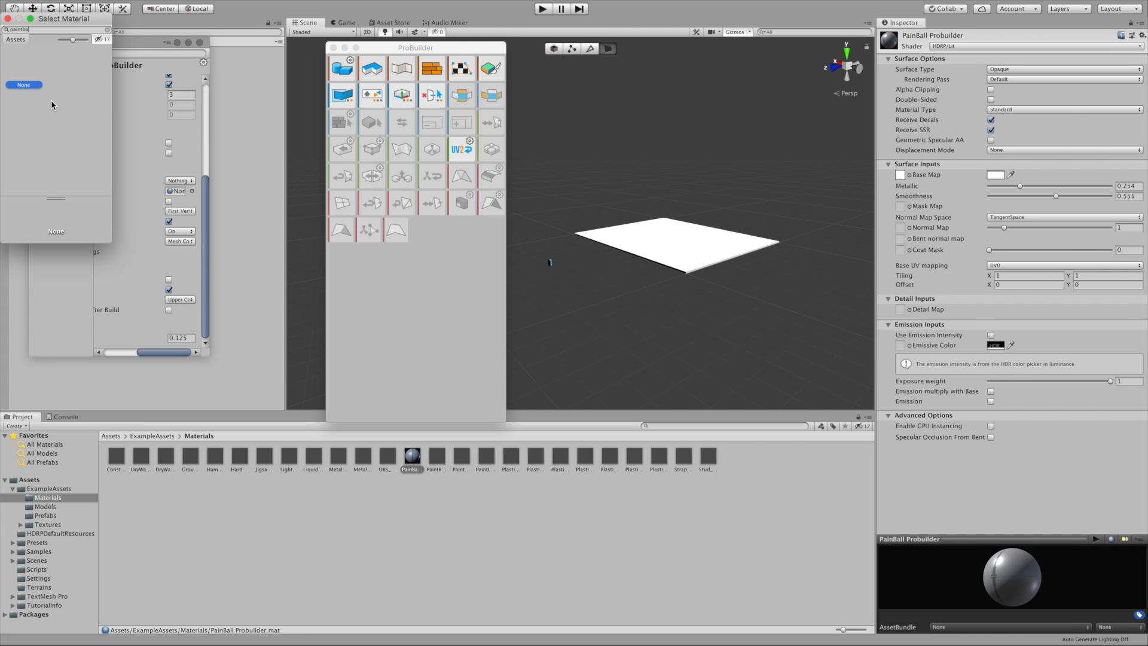
pyautogui.press('BackSpace')
pyautogui.press('BackSpace')
pyautogui.press('BackSpace')
pyautogui.press('BackSpace')
pyautogui.press('BackSpace')
pyautogui.press('BackSpace')
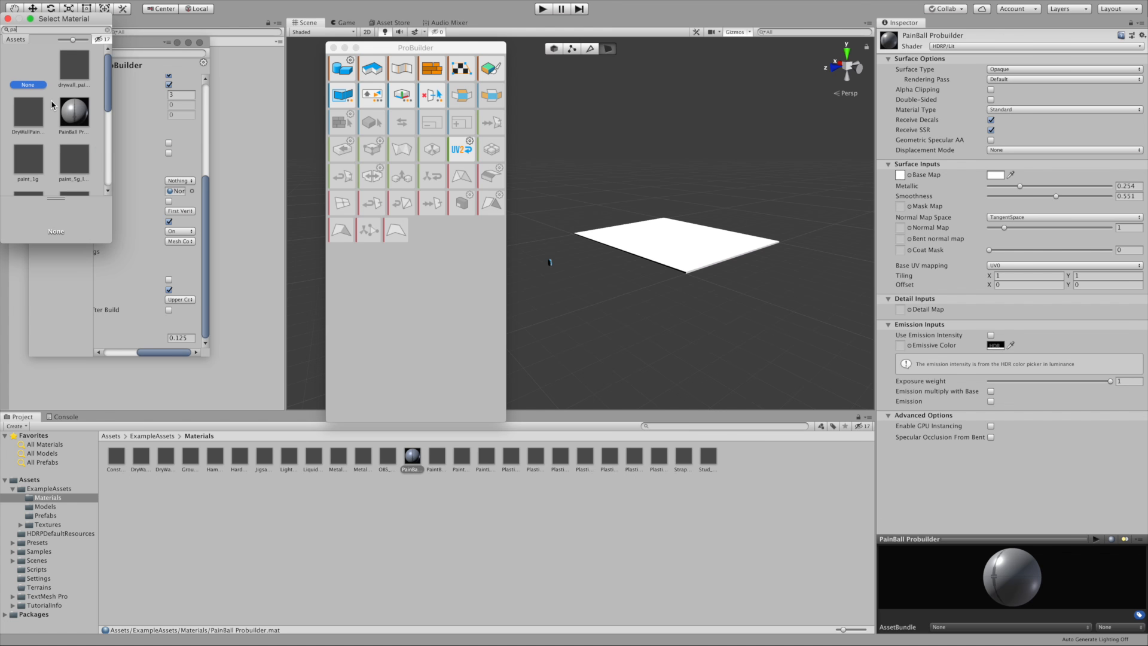
pyautogui.write('ain')
pyautogui.click(74, 112)
pyautogui.click(247, 311)
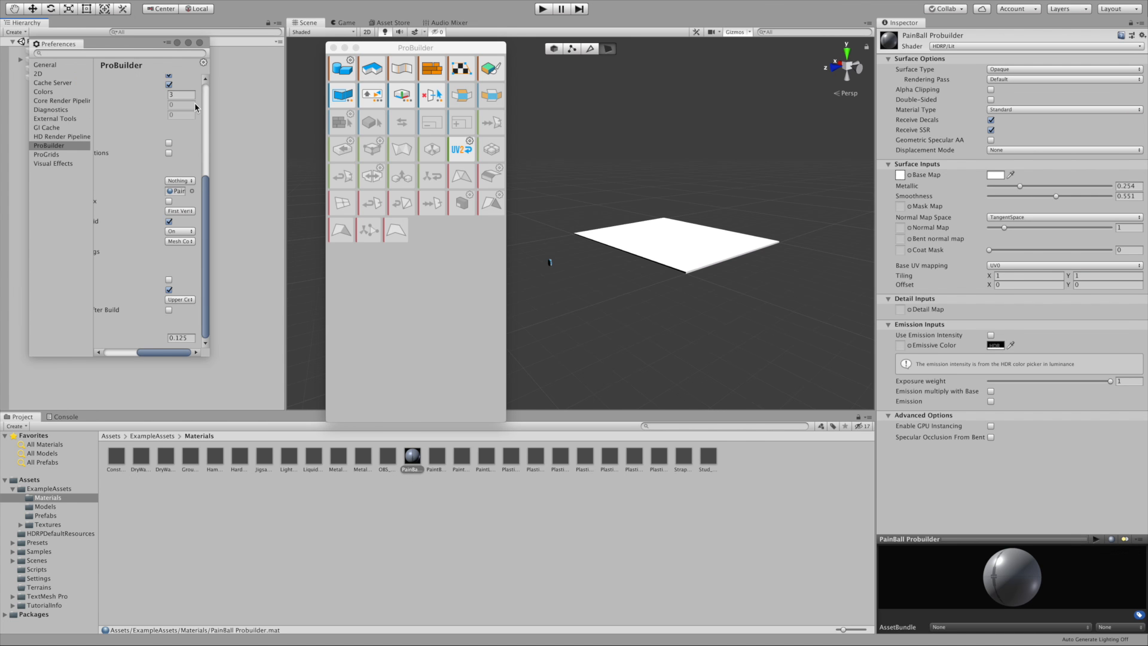
pyautogui.click(199, 43)
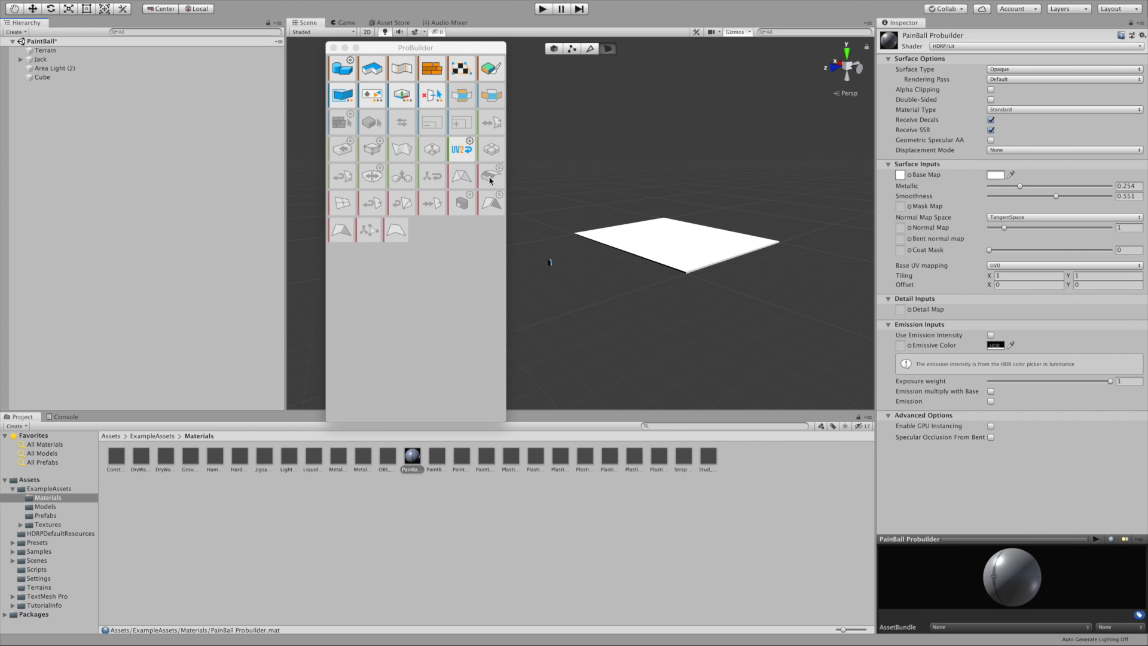
# - Rotate the material preview slightly and open the ProGrids overlay in the scene view
pyautogui.moveTo(1012, 578); pyautogui.dragTo(1022, 580)
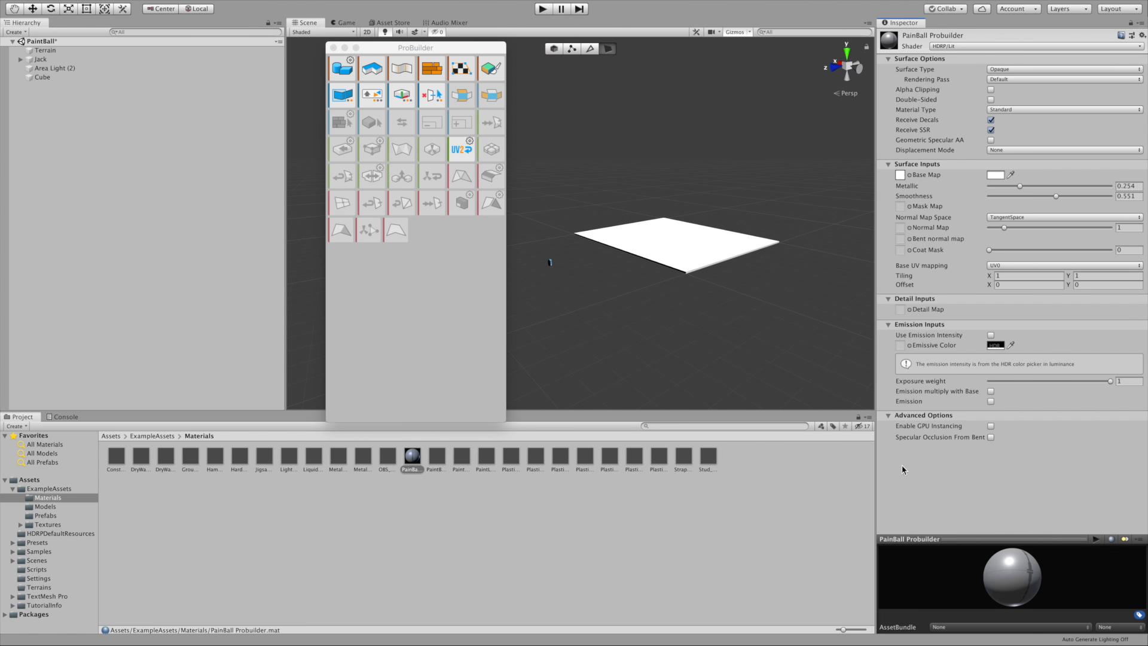
pyautogui.click(386, 51)
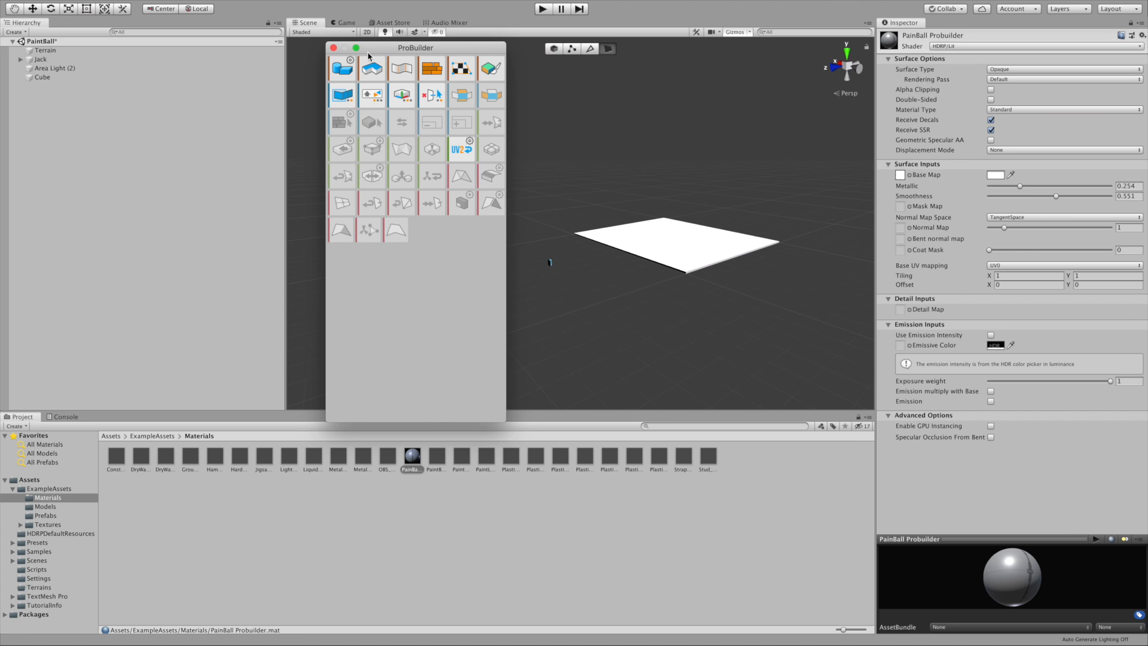
pyautogui.moveTo(346, 4)
pyautogui.moveTo(306, 5)
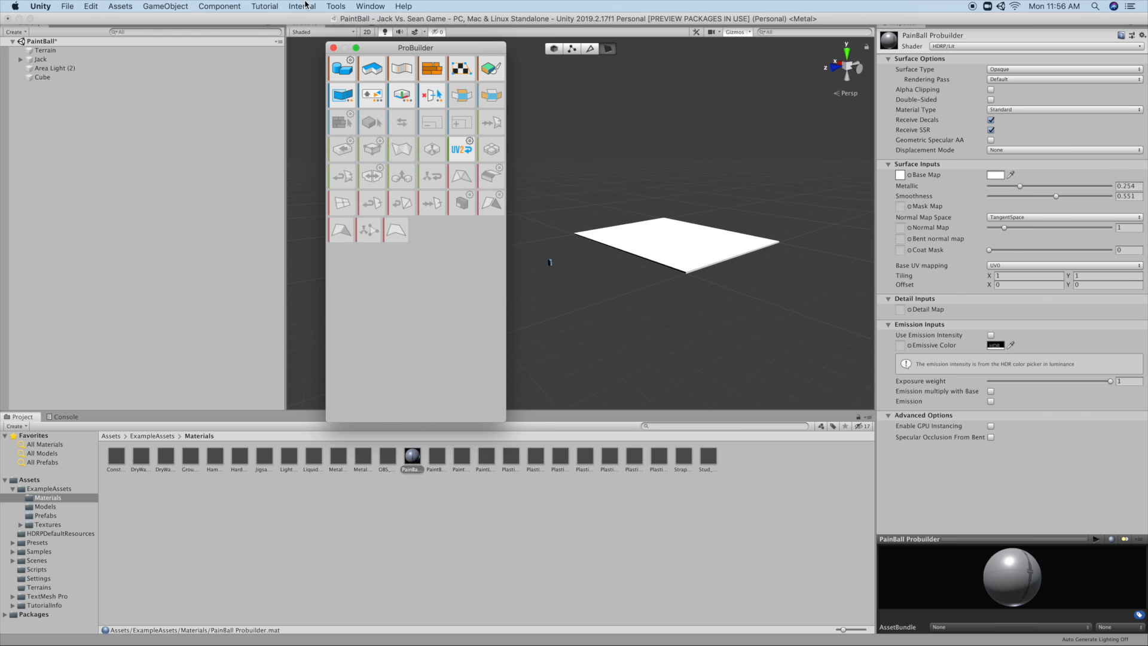
pyautogui.click(371, 6)
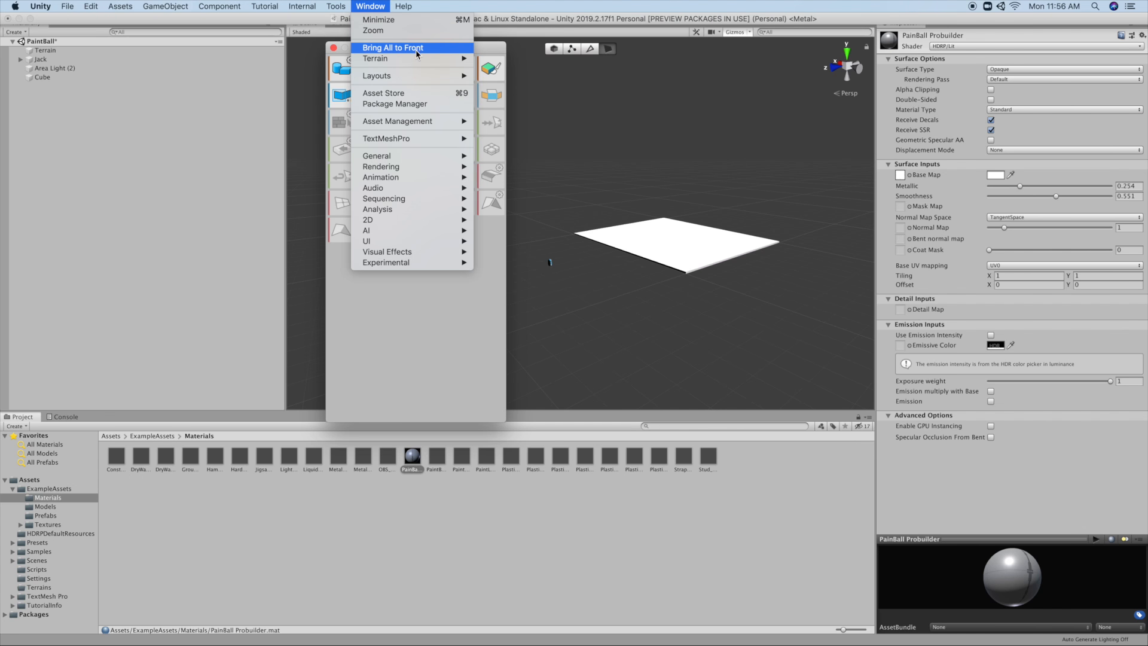
pyautogui.moveTo(336, 6)
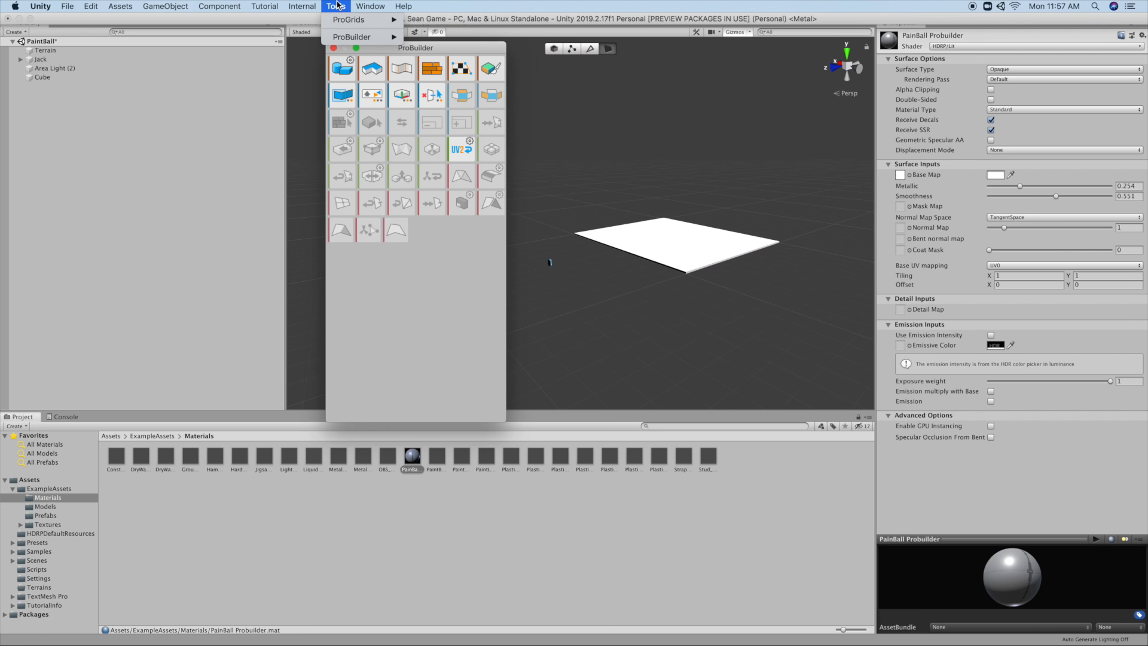
pyautogui.click(443, 23)
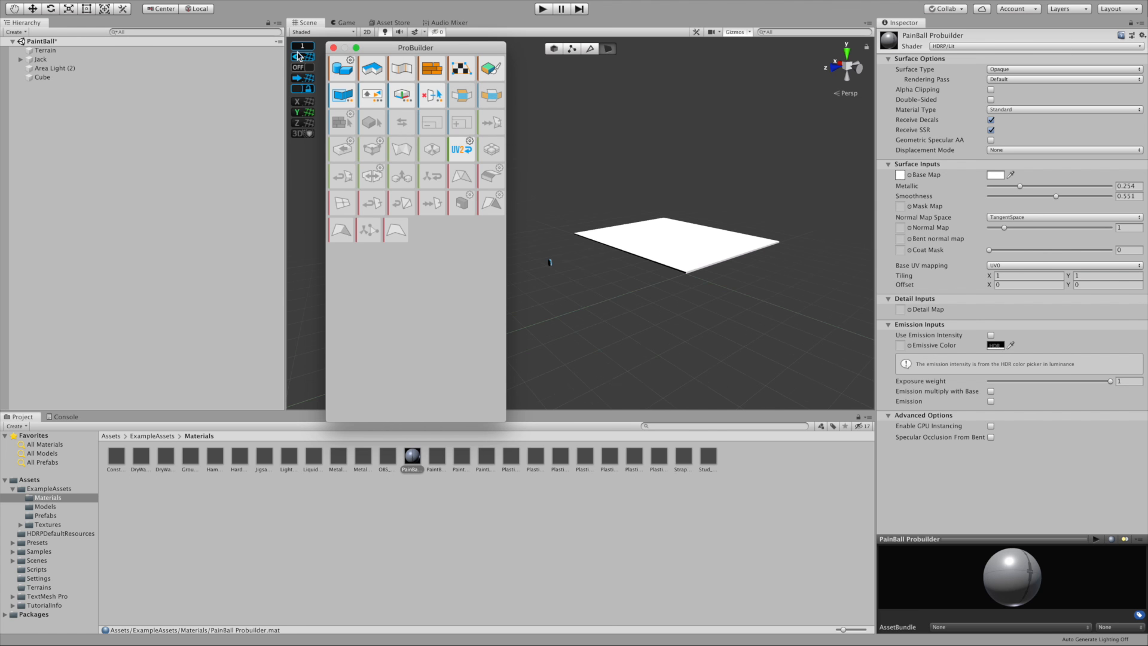
# - Select the Cube, switch from object to vertex selection mode and pick individual corner vertices of the floor
pyautogui.scroll(5, 644, 246)
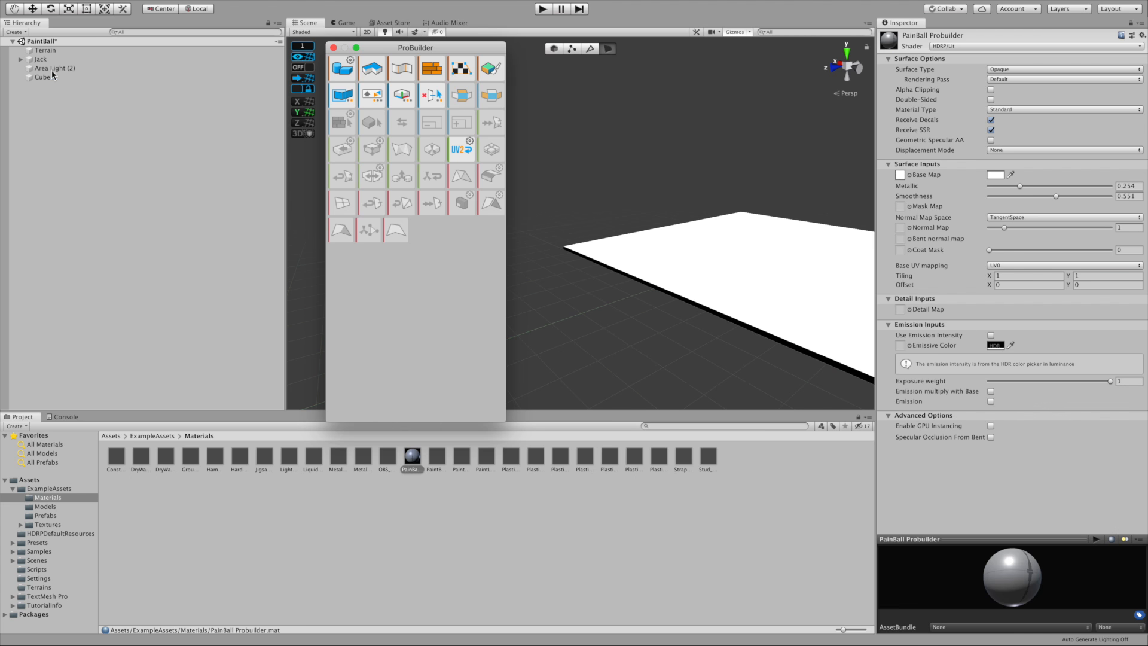
pyautogui.click(43, 77)
pyautogui.scroll(-5, 561, 145)
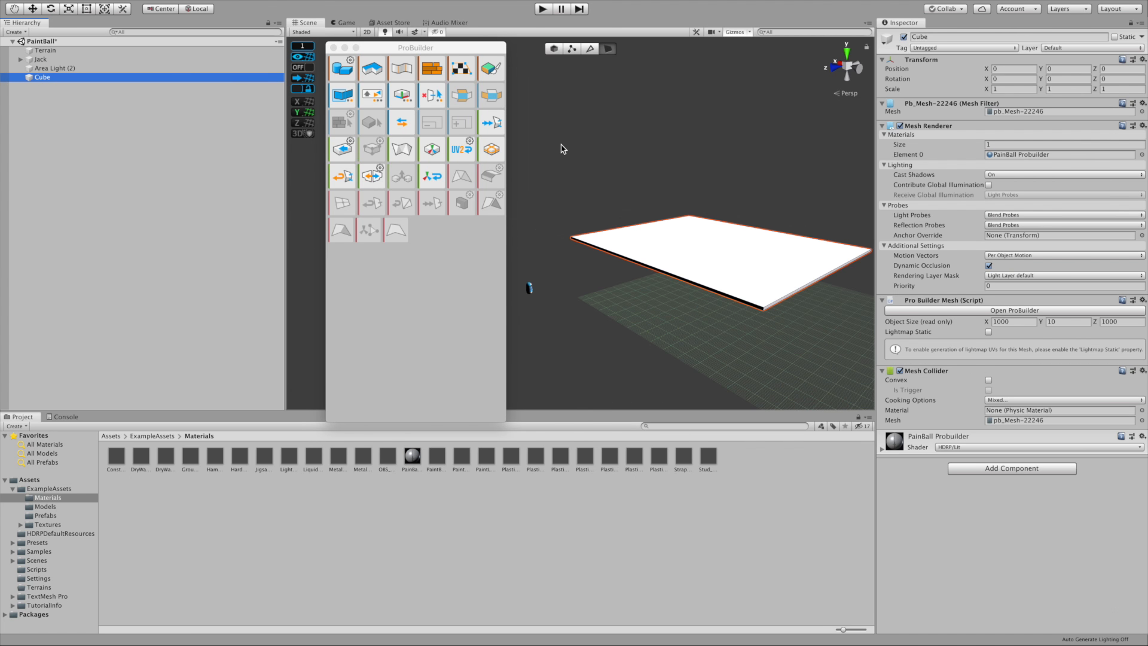
pyautogui.click(554, 49)
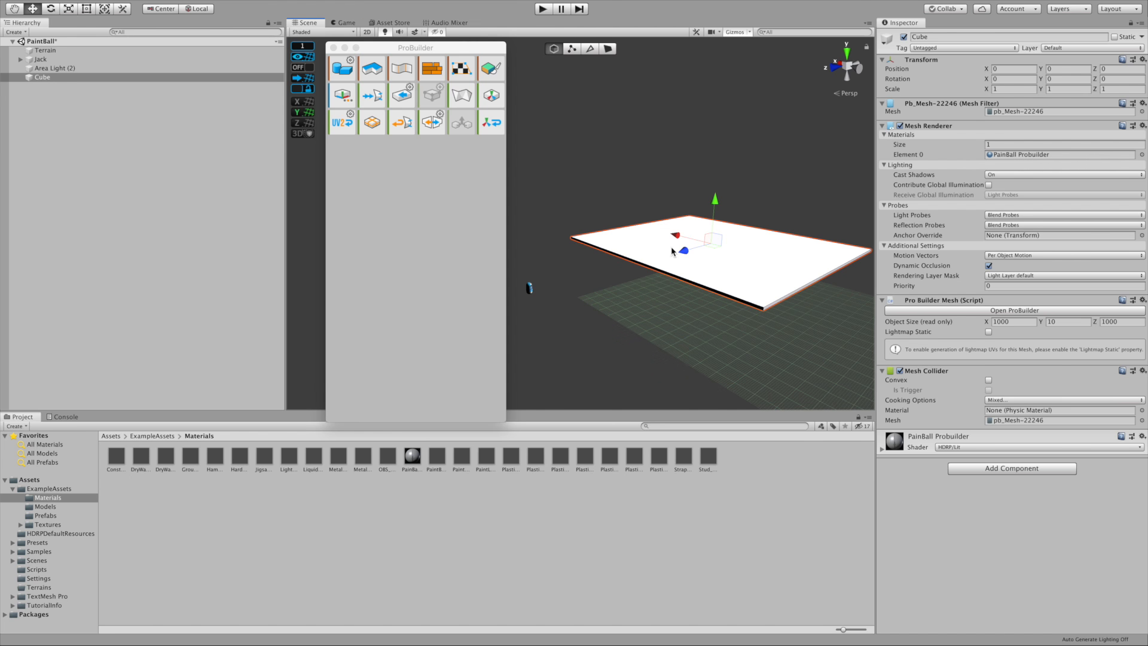
pyautogui.click(572, 49)
pyautogui.click(571, 239)
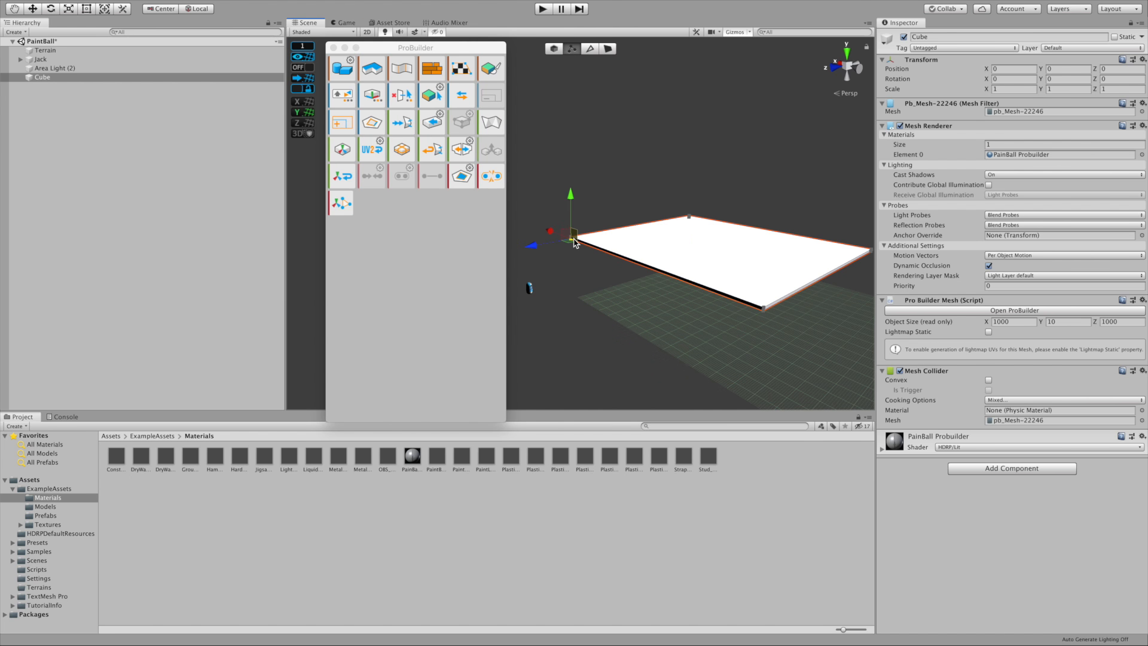
pyautogui.click(763, 309)
pyautogui.click(709, 103)
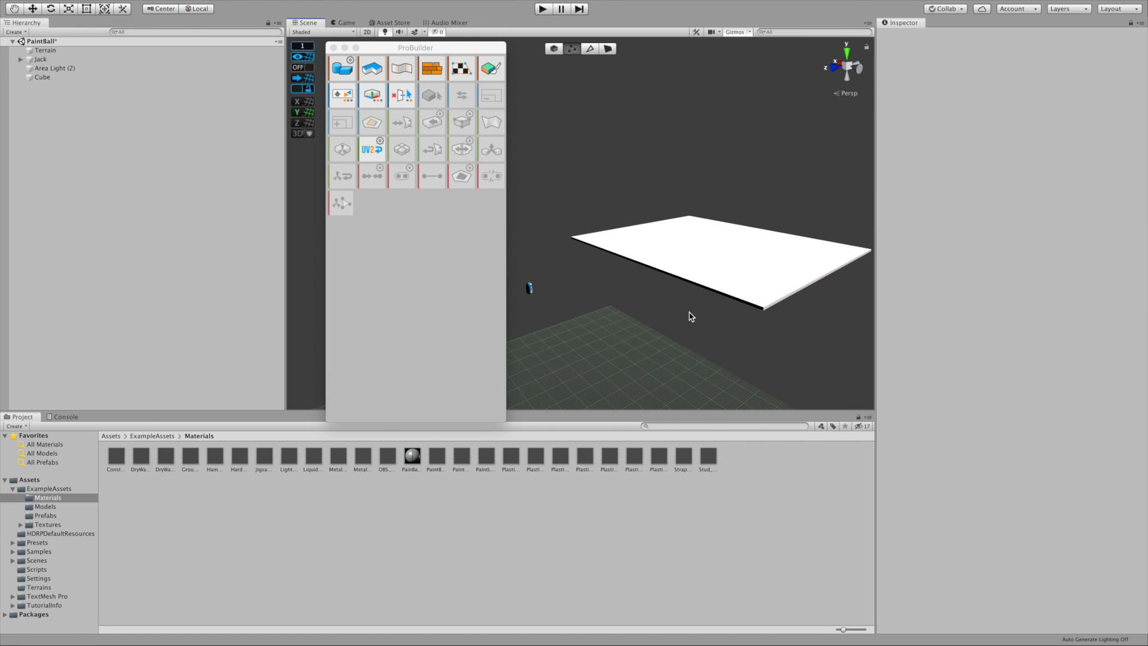
pyautogui.click(679, 277)
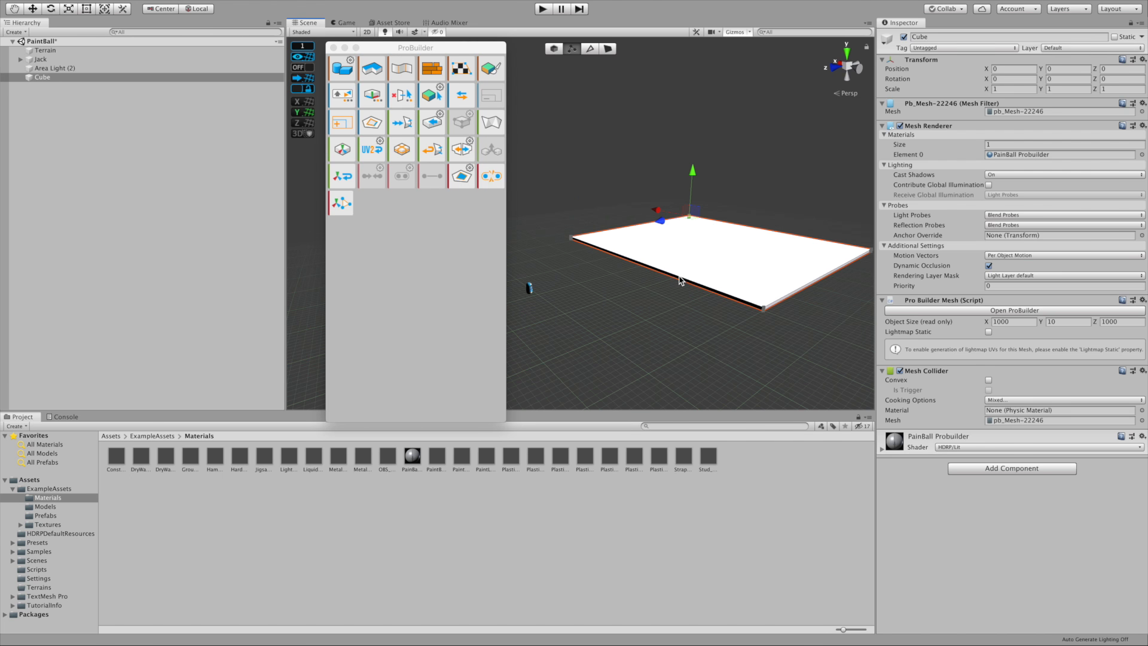
# - Try edge selection on the floor's long side edge and face selection on its side face, and clear the selection
pyautogui.click(590, 48)
pyautogui.click(643, 266)
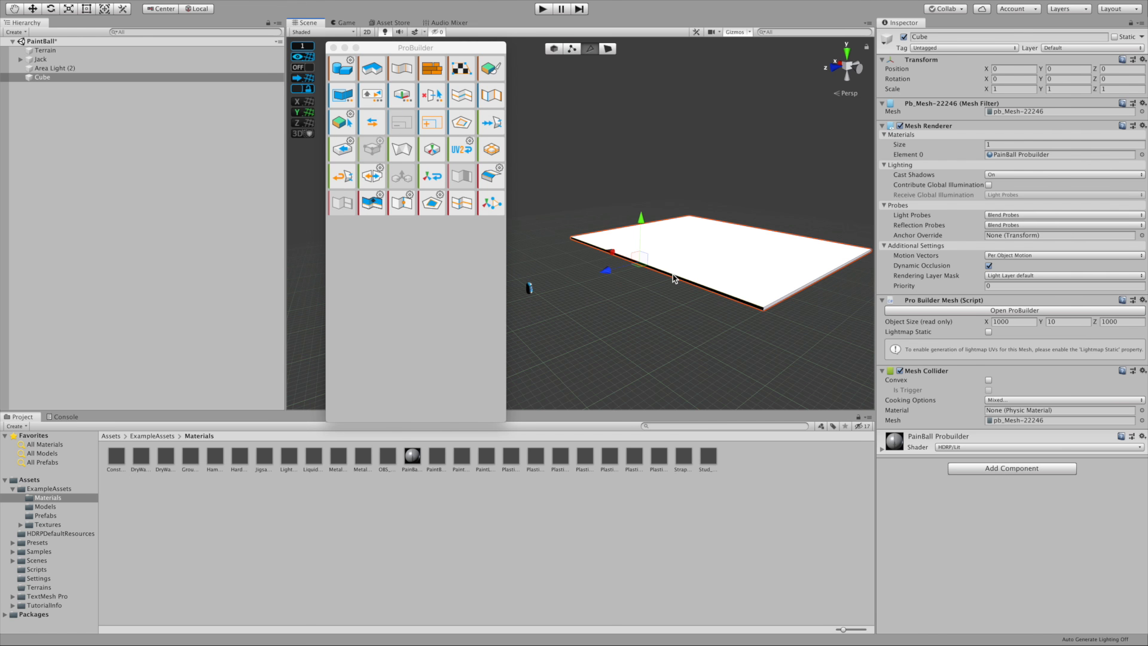
pyautogui.click(609, 48)
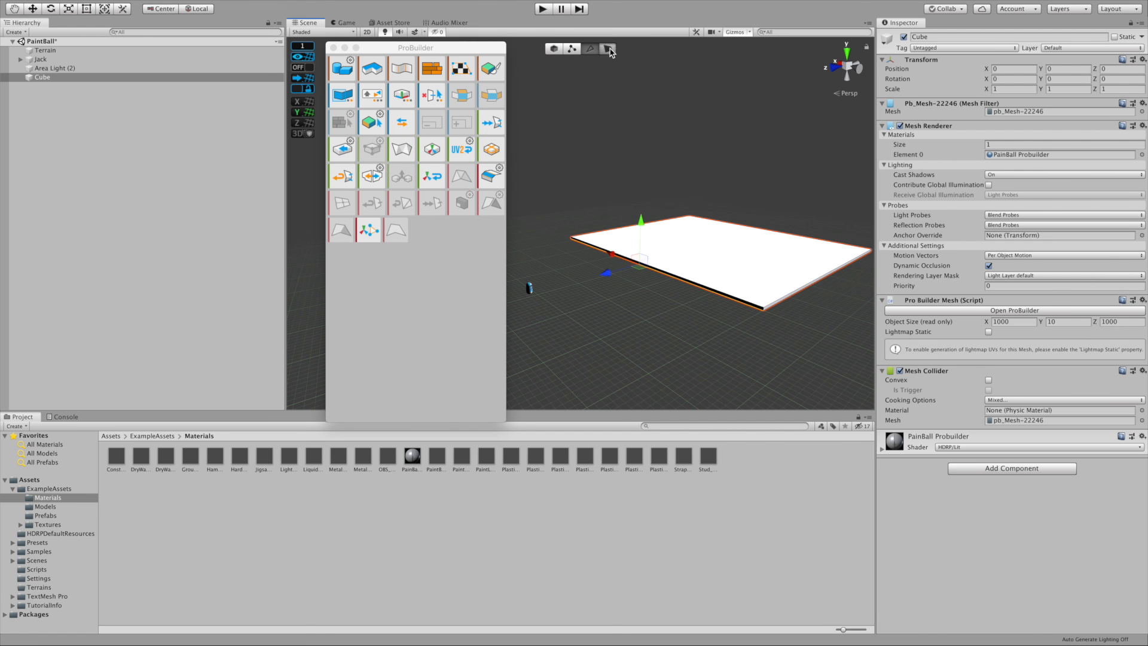
pyautogui.click(685, 242)
pyautogui.click(822, 296)
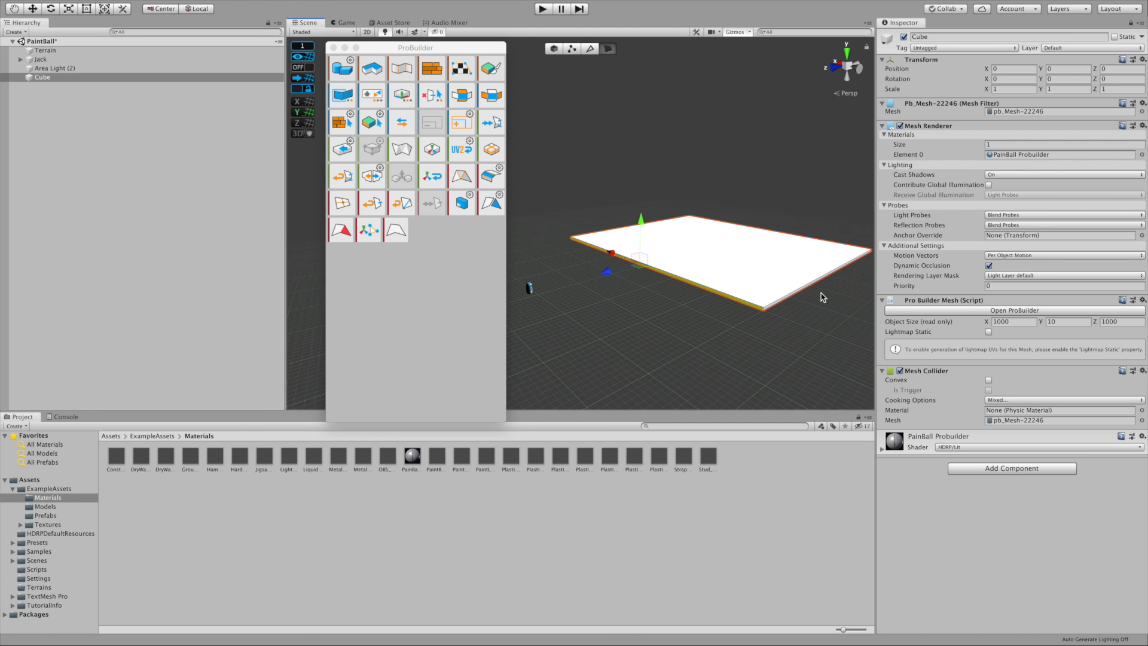
pyautogui.click(806, 295)
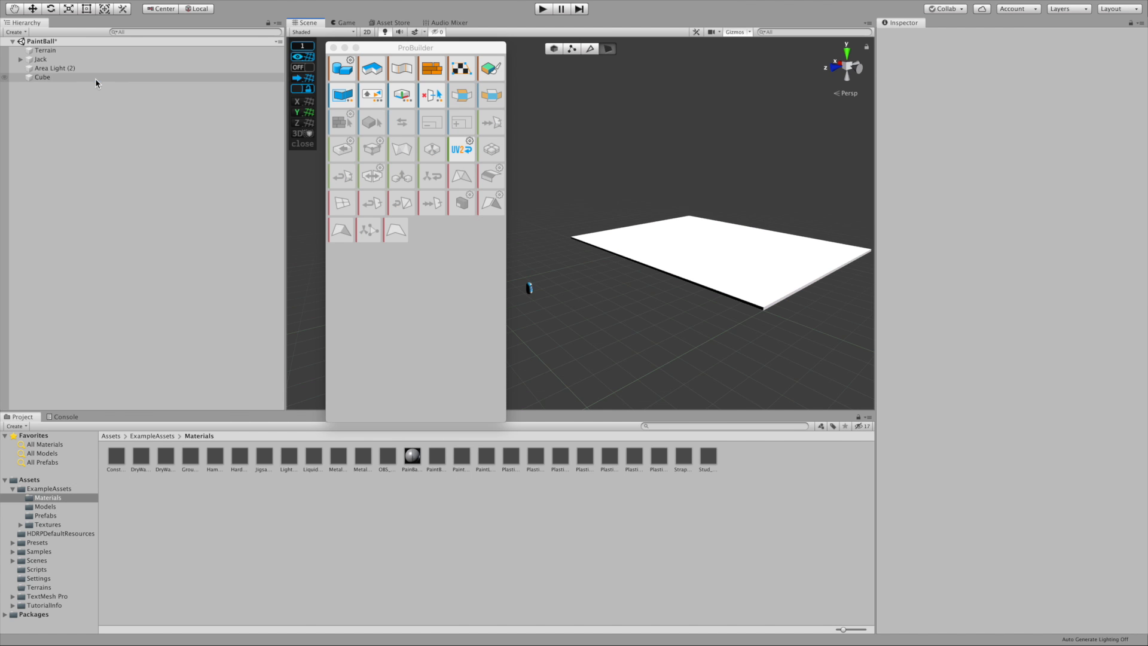
# - Insert an edge loop across the floor Cube from its side edge and move it along Z towards the dark side
pyautogui.click(97, 77)
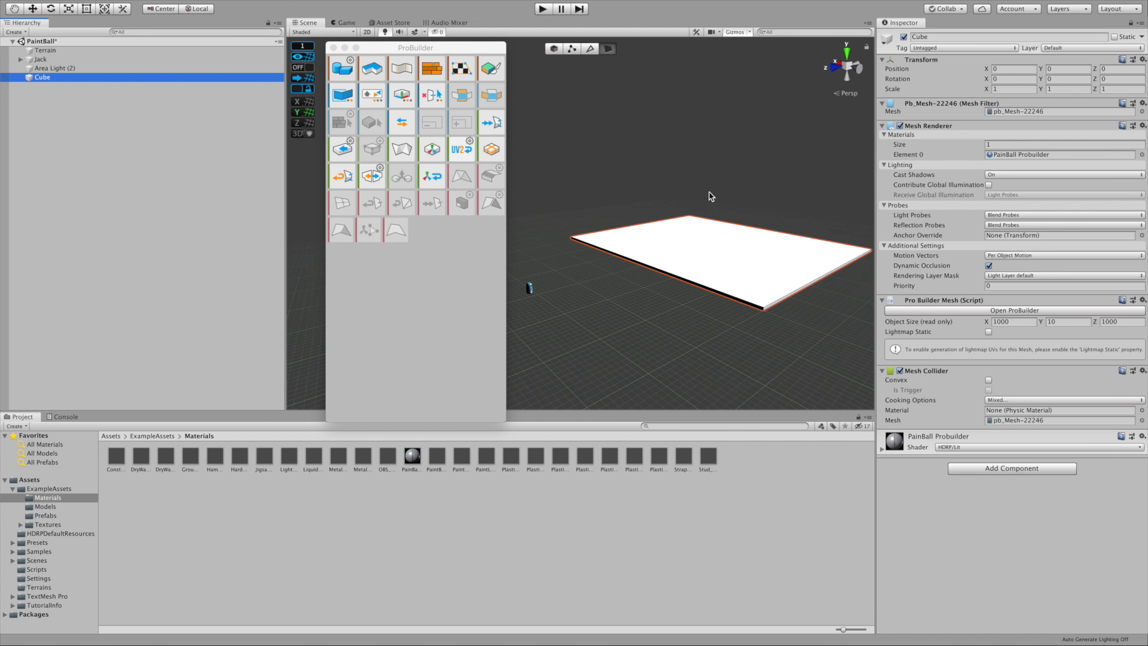
pyautogui.scroll(-3, 747, 197)
pyautogui.scroll(2, 746, 200)
pyautogui.moveTo(746, 200)
pyautogui.keyDown('alt'); pyautogui.mouseDown()
pyautogui.moveTo(663, 201)
pyautogui.moveTo(741, 189)
pyautogui.moveTo(731, 190)
pyautogui.mouseUp(); pyautogui.keyUp('alt')
pyautogui.click(590, 49)
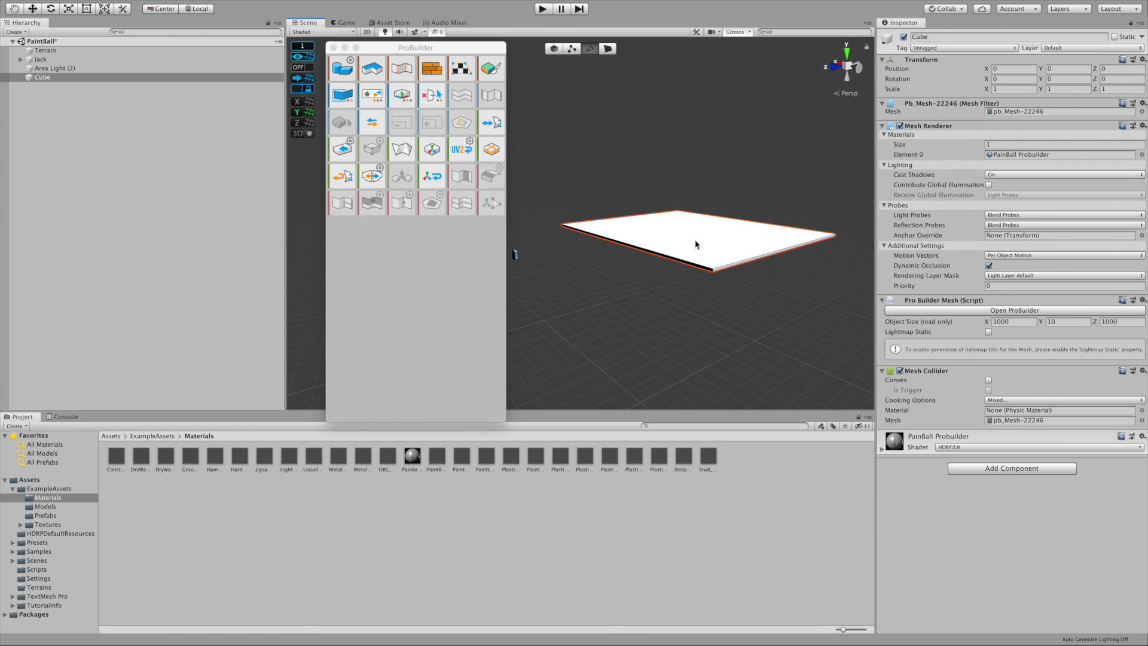
pyautogui.click(724, 271)
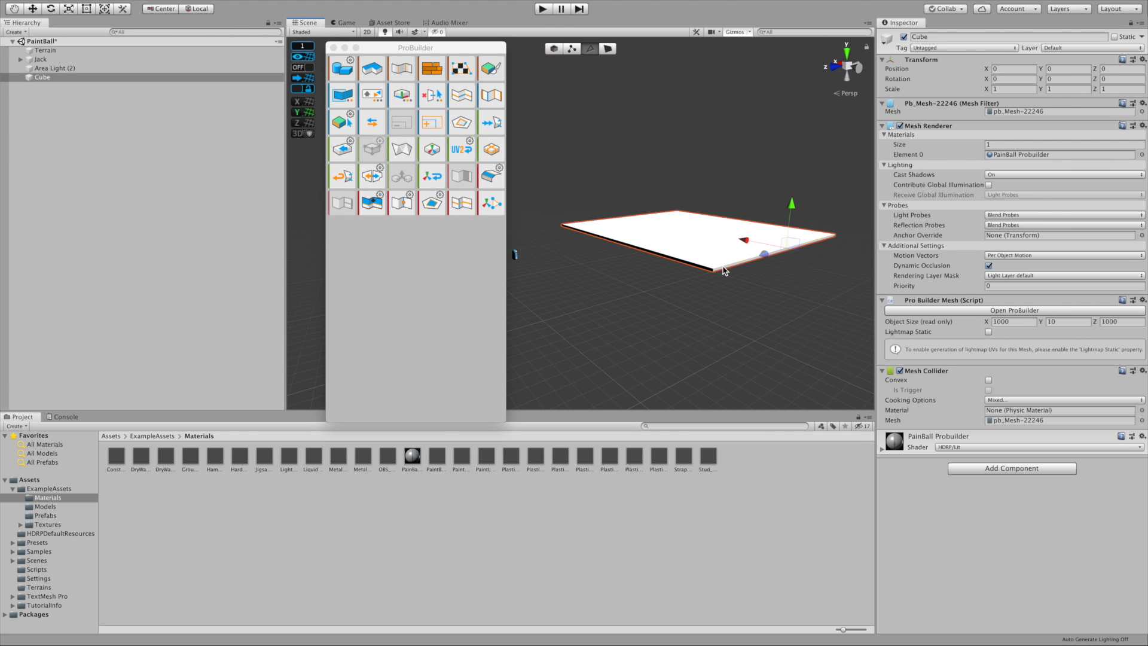
pyautogui.click(462, 207)
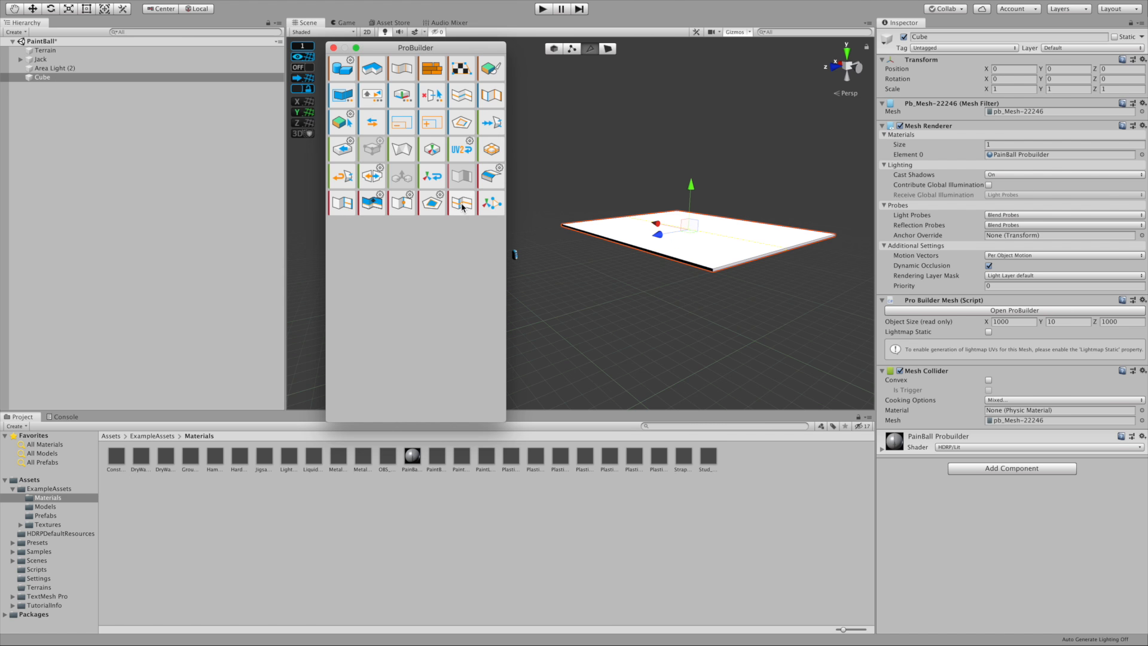
pyautogui.moveTo(656, 237); pyautogui.dragTo(603, 267)
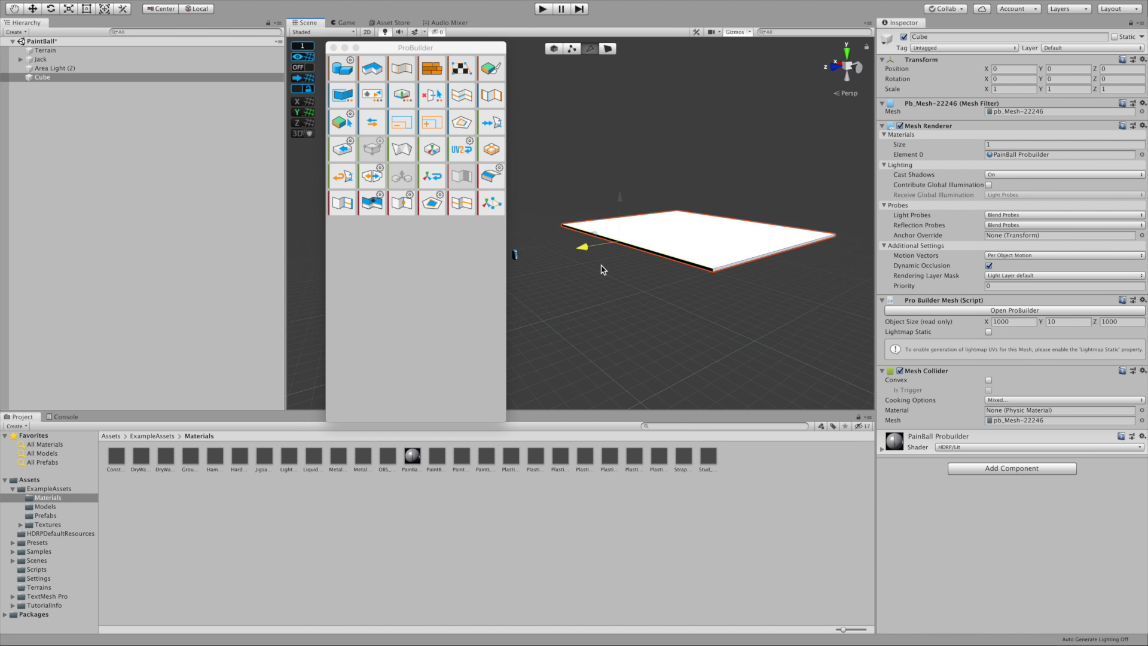
# - Insert an edge loop across the floor Cube from its dark side edge and move it towards the outer border
pyautogui.moveTo(658, 276)
pyautogui.keyDown('alt'); pyautogui.mouseDown()
pyautogui.moveTo(620, 295)
pyautogui.moveTo(643, 305)
pyautogui.moveTo(654, 281)
pyautogui.mouseUp(); pyautogui.keyUp('alt')
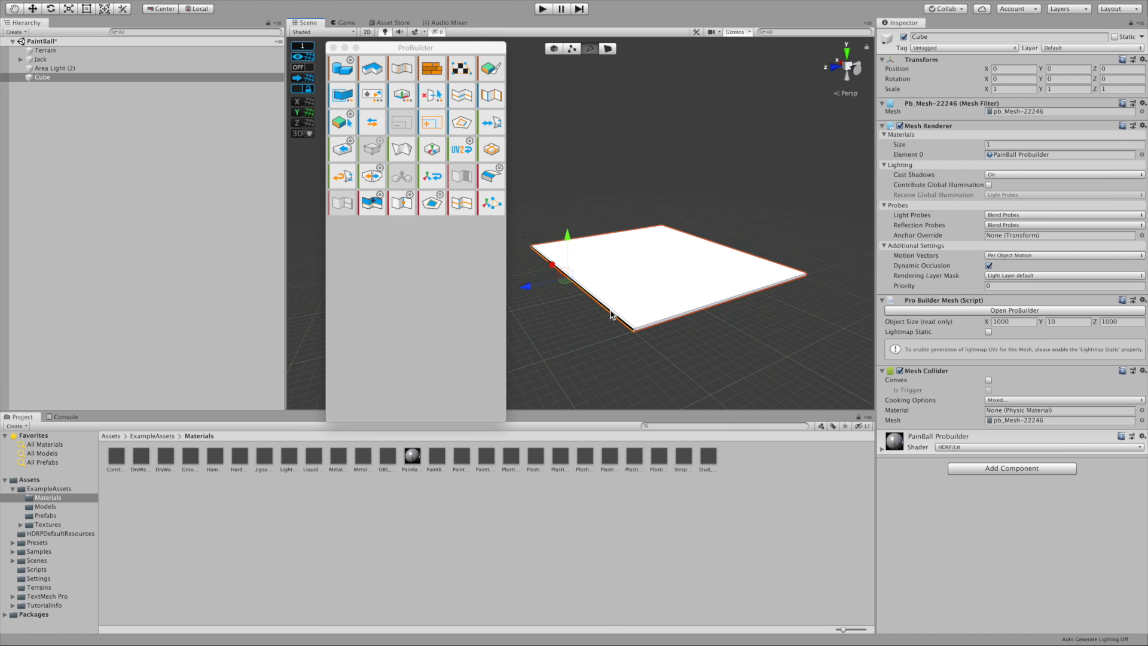
pyautogui.click(622, 257)
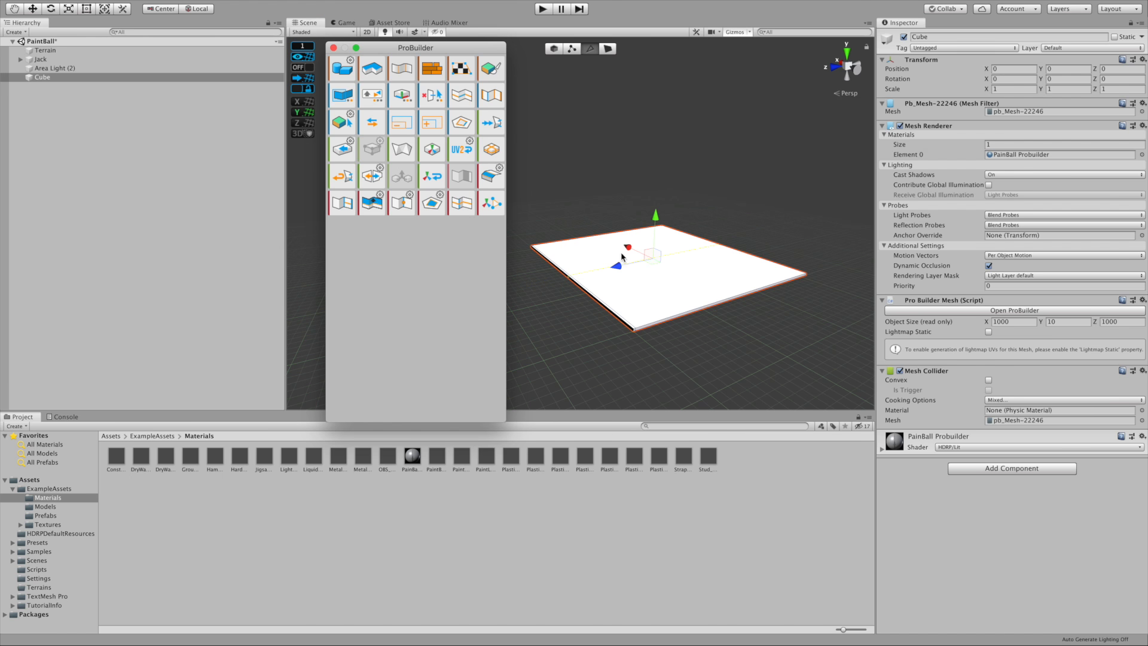
pyautogui.click(664, 289)
pyautogui.click(569, 278)
pyautogui.keyDown('alt'); pyautogui.moveTo(571, 353); pyautogui.dragTo(711, 256); pyautogui.keyUp('alt')
pyautogui.click(553, 318)
# - Reselect the floor Cube, insert edge loops from its remaining side edges and move them out to form a narrow border strip
pyautogui.click(43, 77)
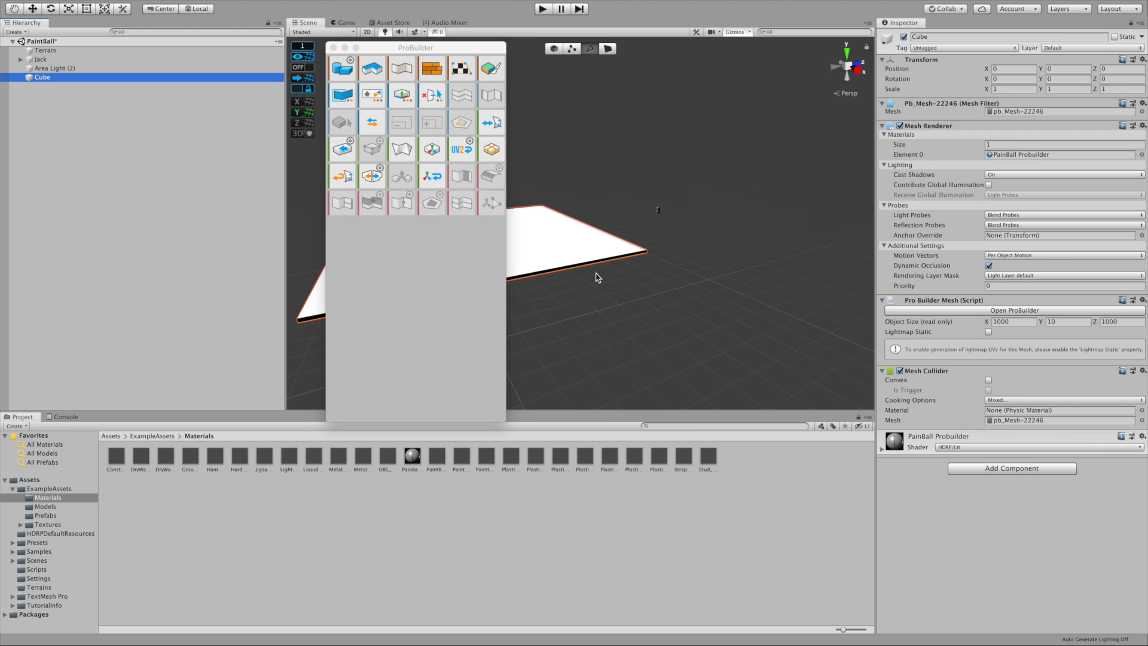
pyautogui.click(594, 264)
pyautogui.click(469, 213)
pyautogui.keyDown('alt'); pyautogui.moveTo(571, 263); pyautogui.dragTo(370, 317); pyautogui.keyUp('alt')
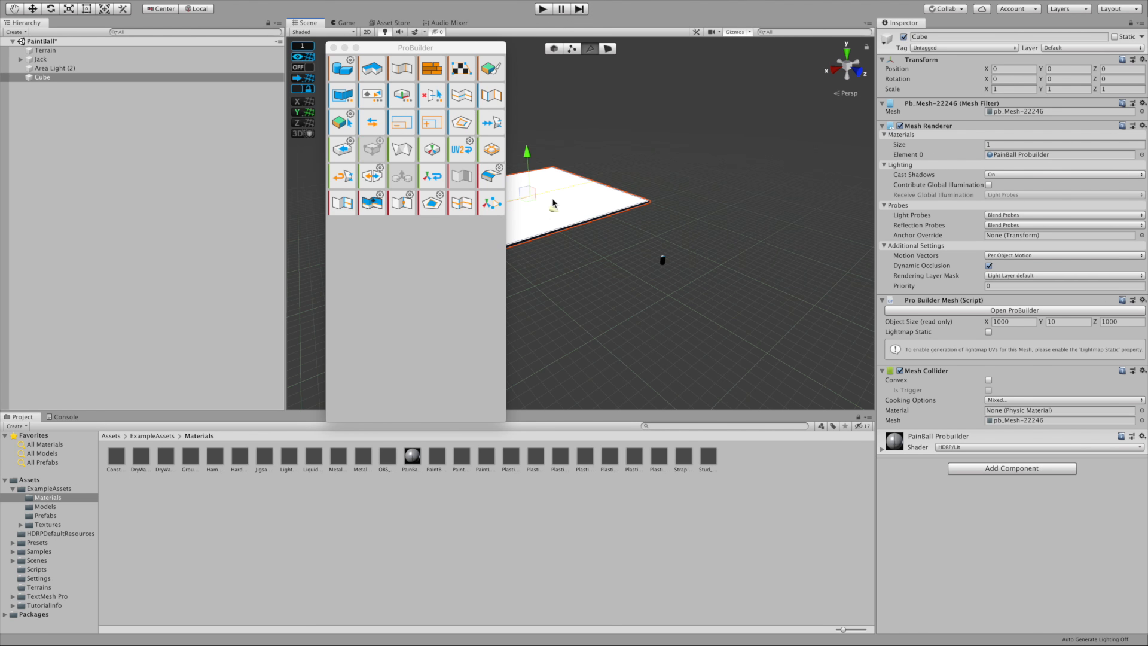
pyautogui.keyDown('alt'); pyautogui.moveTo(515, 186); pyautogui.dragTo(482, 259); pyautogui.keyUp('alt')
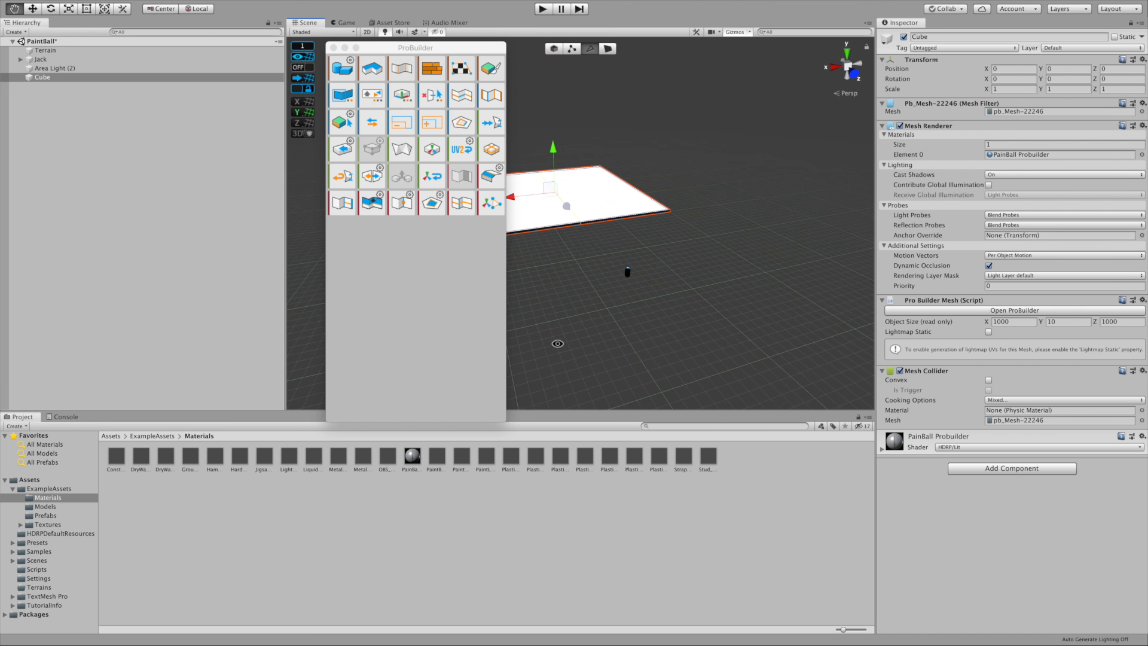
pyautogui.keyDown('alt'); pyautogui.moveTo(558, 341); pyautogui.dragTo(555, 235); pyautogui.keyUp('alt')
pyautogui.moveTo(559, 180); pyautogui.dragTo(488, 178)
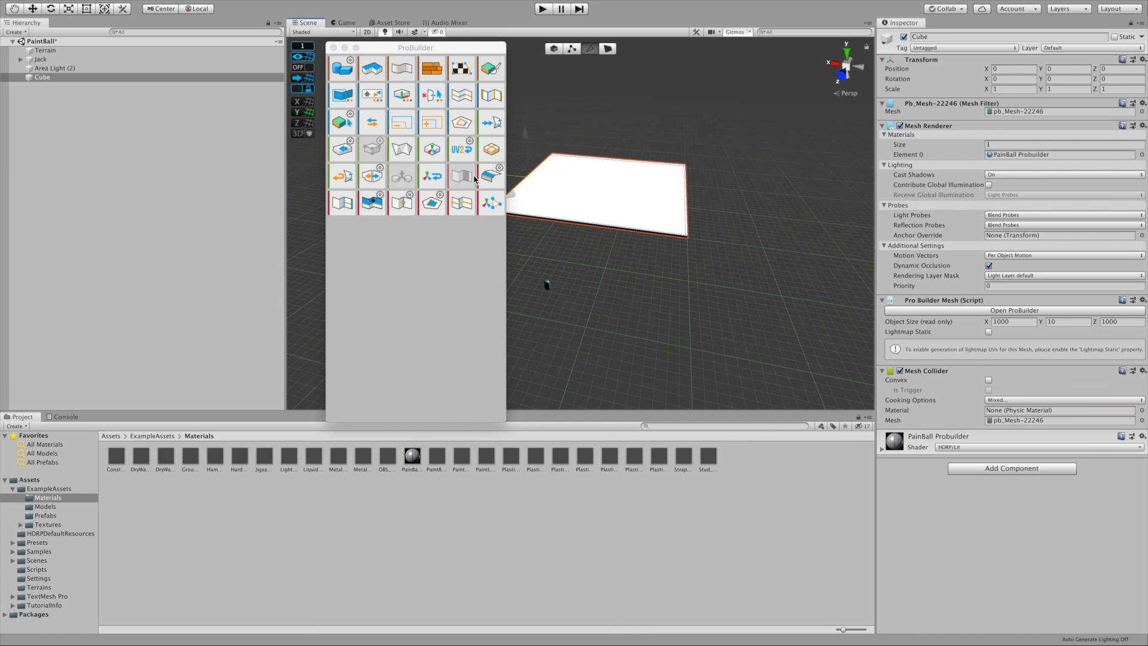
pyautogui.click(534, 229)
pyautogui.click(710, 310)
# - Pick the narrow border faces on top of the floor Cube in face selection mode and extrude them upwards into walls
pyautogui.scroll(5, 745, 216)
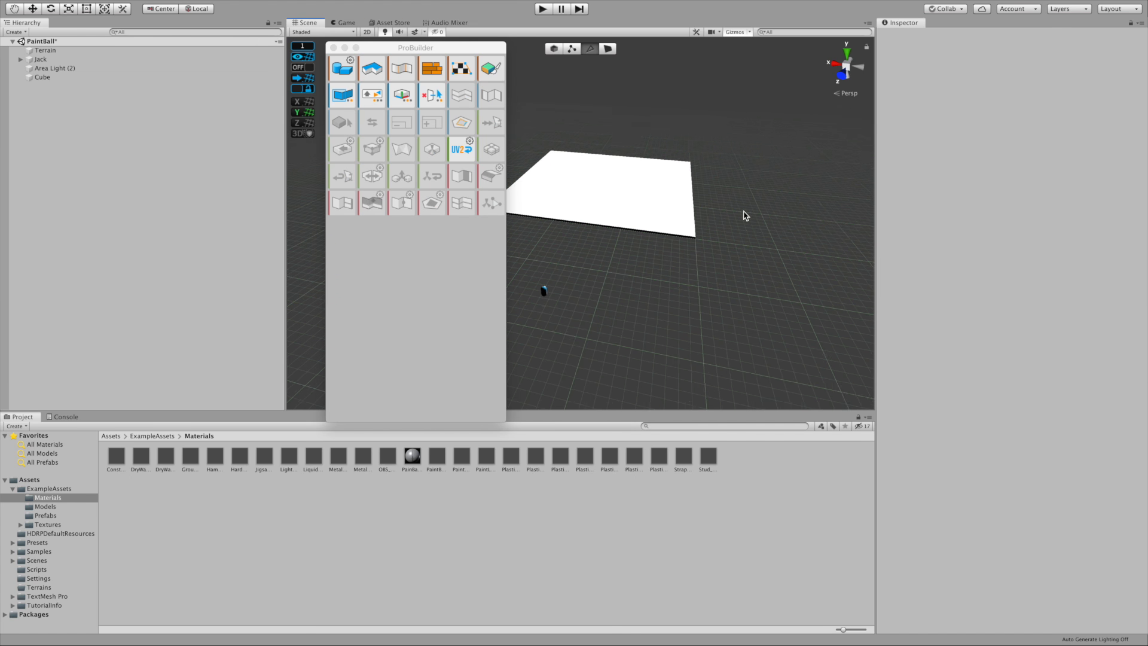
pyautogui.click(76, 77)
pyautogui.keyDown('alt'); pyautogui.moveTo(710, 372); pyautogui.dragTo(692, 353); pyautogui.keyUp('alt')
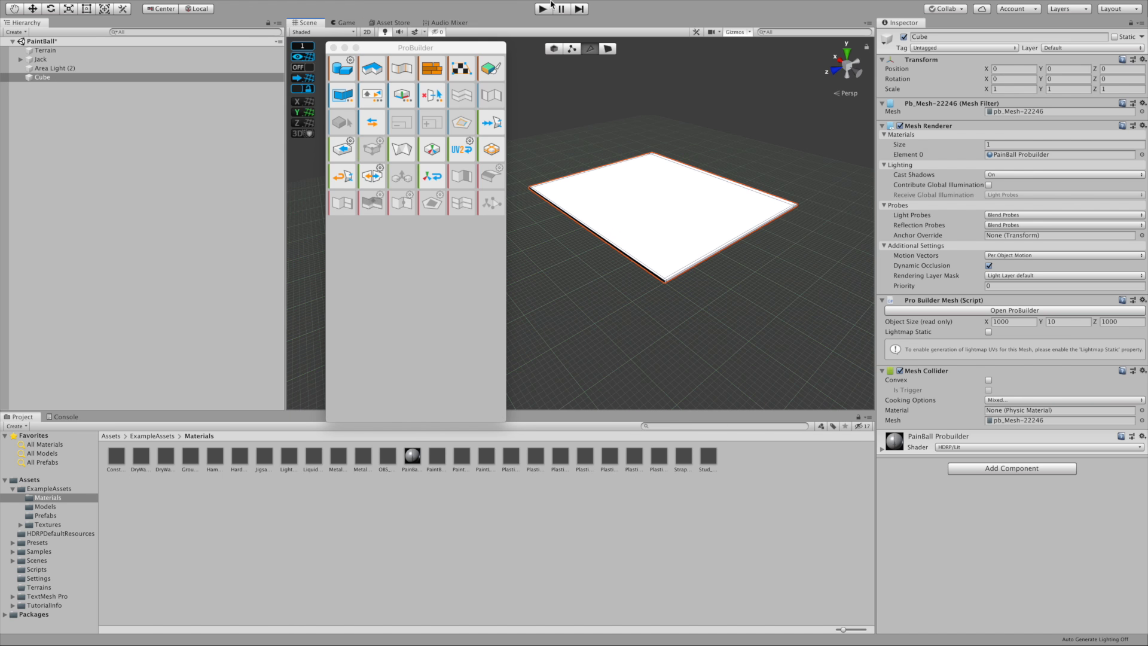
pyautogui.click(571, 49)
pyautogui.click(608, 49)
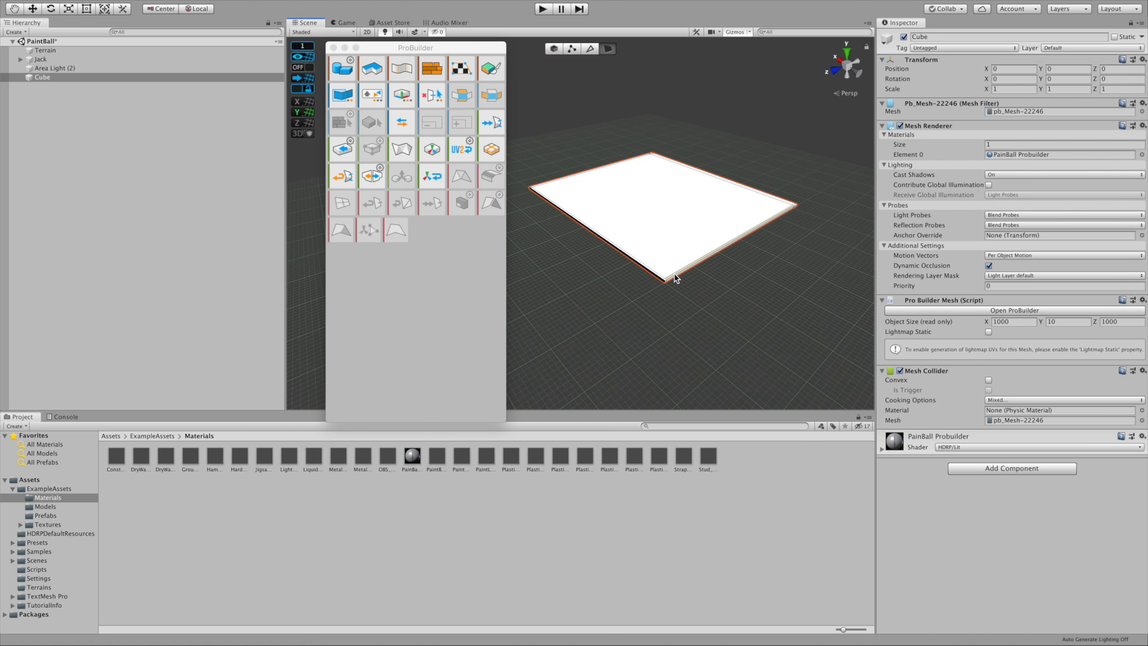
pyautogui.click(675, 279)
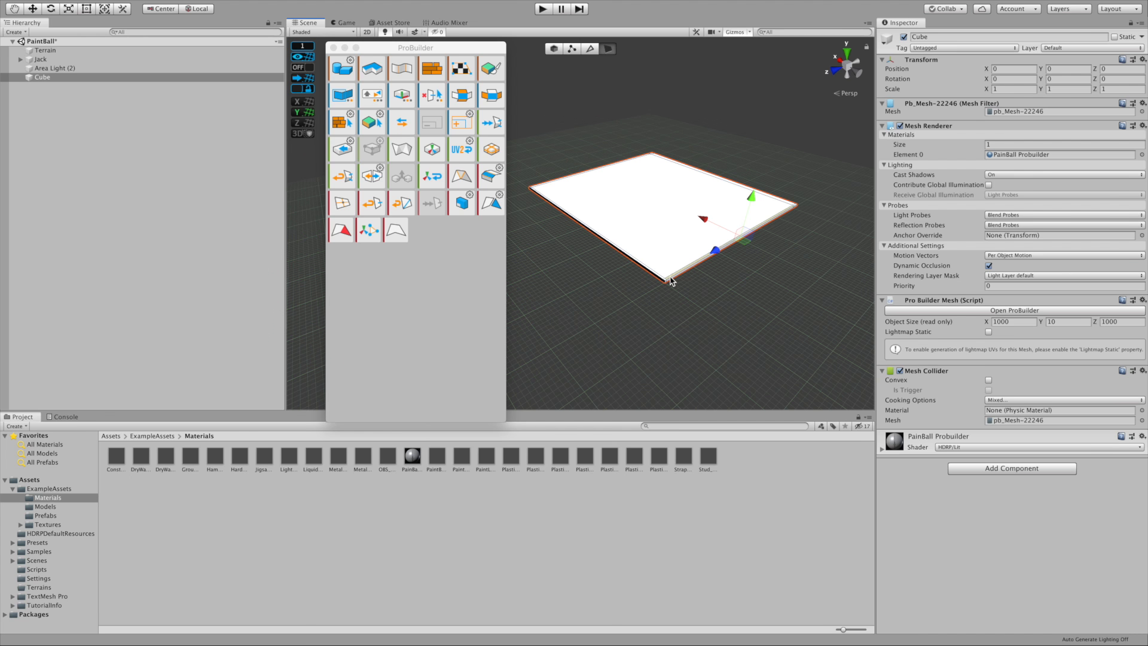
pyautogui.click(656, 276)
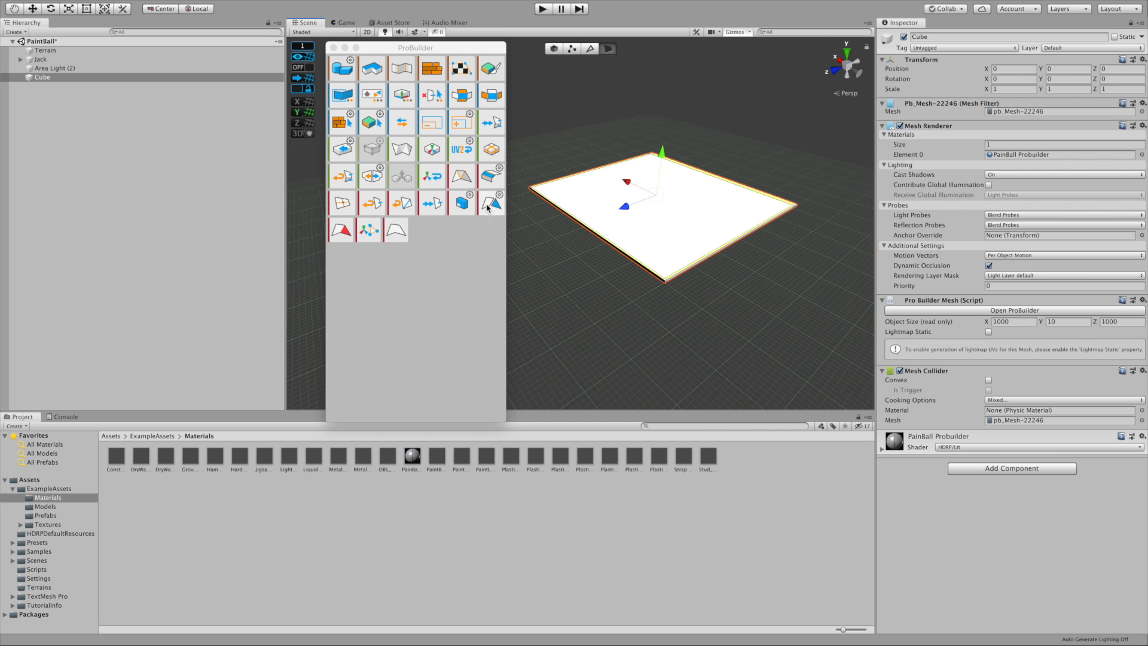
pyautogui.click(462, 203)
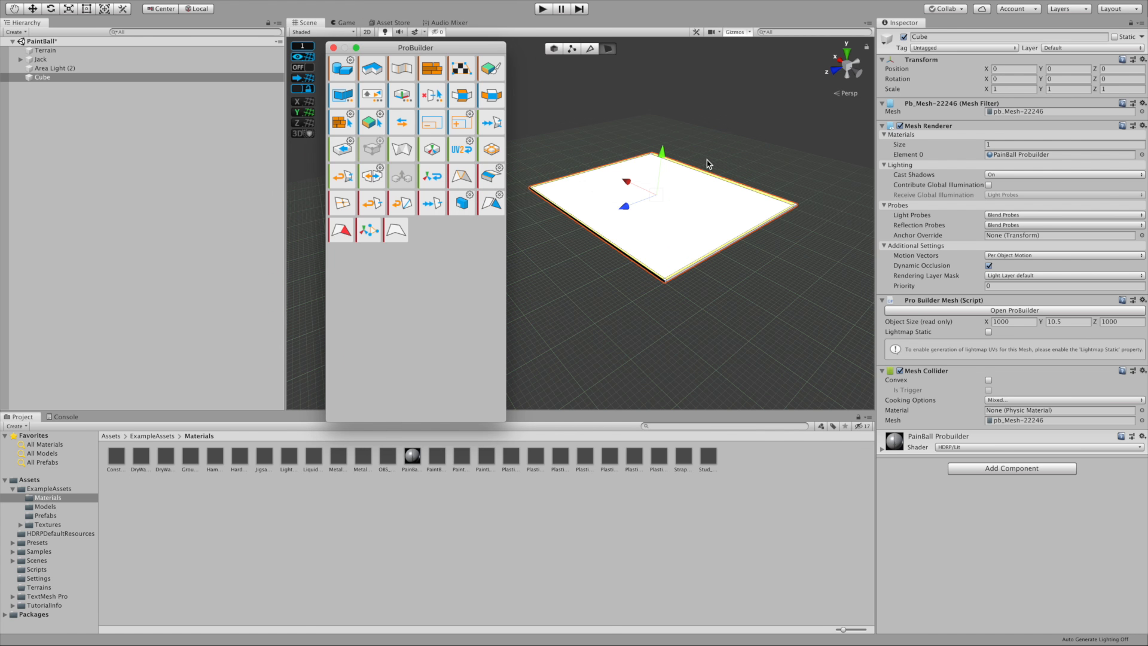
pyautogui.moveTo(665, 158); pyautogui.dragTo(670, 136)
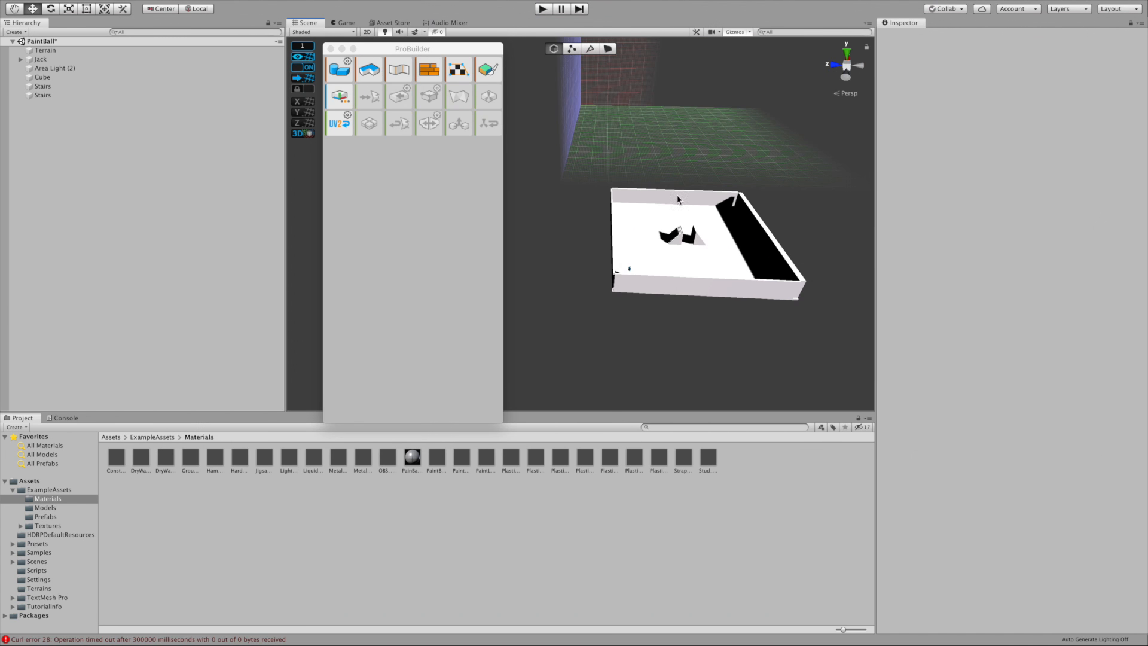
# - Examine the walled arena from several angles and frame the second Stairs object for a closer look
pyautogui.keyDown('alt'); pyautogui.moveTo(677, 199); pyautogui.dragTo(756, 174); pyautogui.keyUp('alt')
pyautogui.scroll(6, 750, 173)
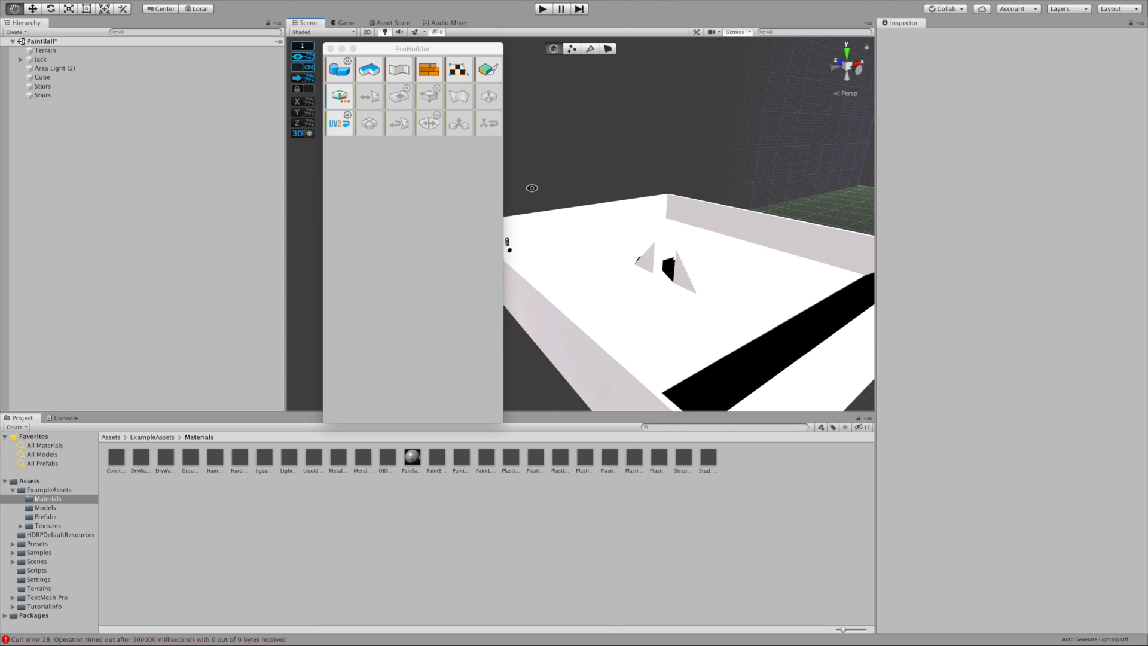
pyautogui.keyDown('alt'); pyautogui.moveTo(530, 187); pyautogui.dragTo(670, 198); pyautogui.keyUp('alt')
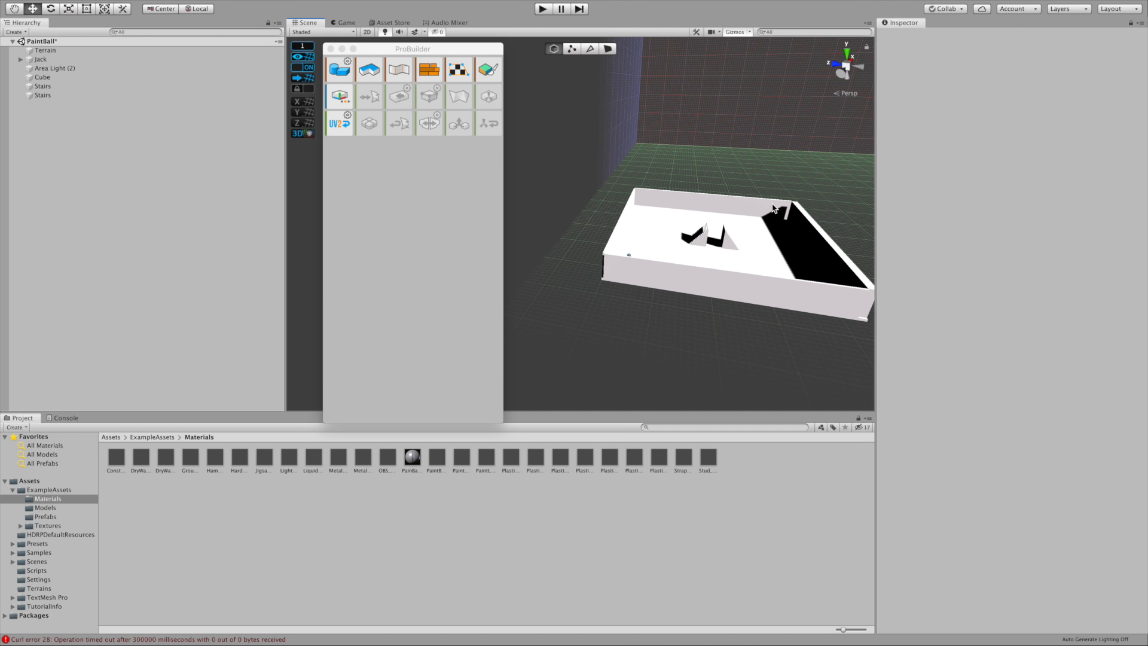
pyautogui.keyDown('alt'); pyautogui.moveTo(771, 204); pyautogui.dragTo(838, 217); pyautogui.keyUp('alt')
pyautogui.click(47, 97)
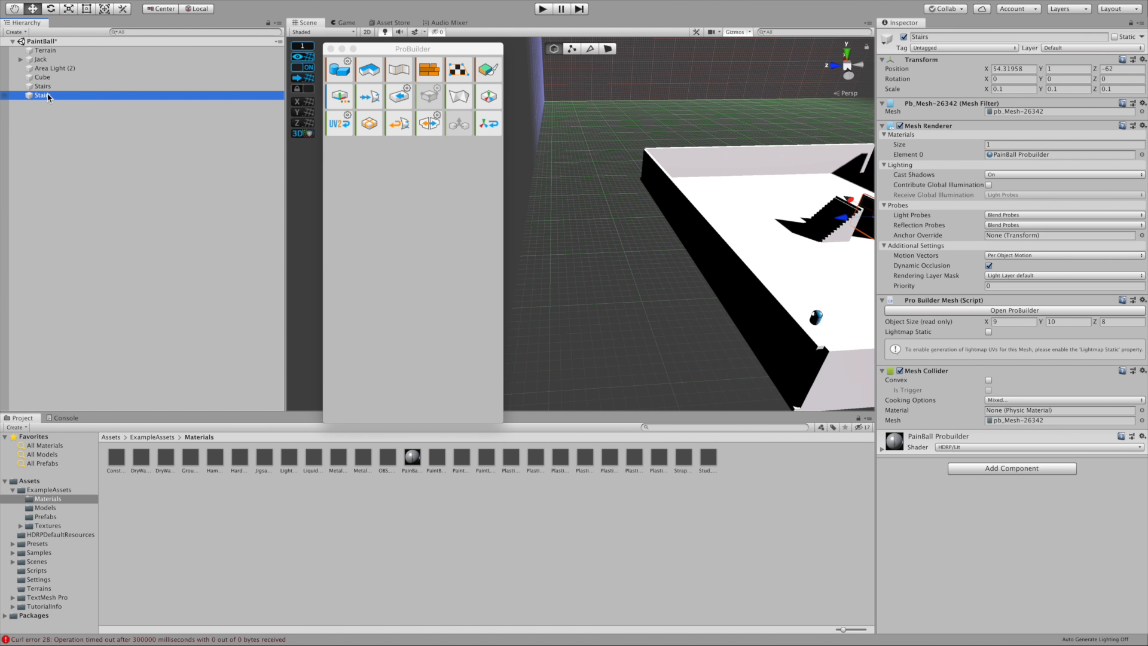
pyautogui.press('f')
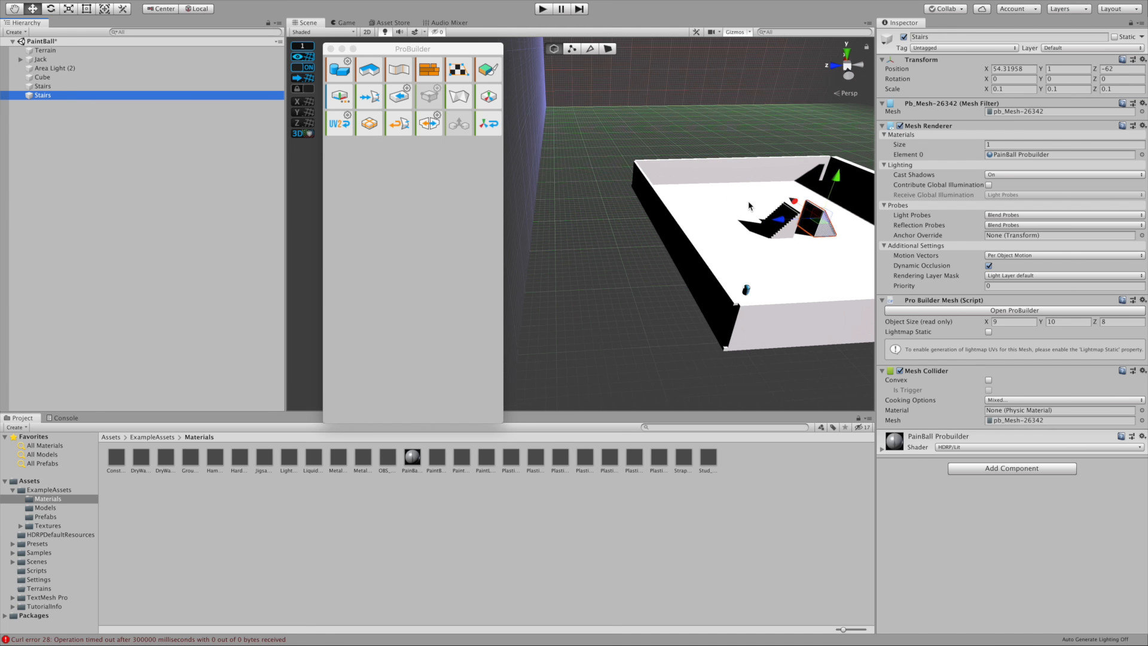
pyautogui.scroll(-4, 648, 217)
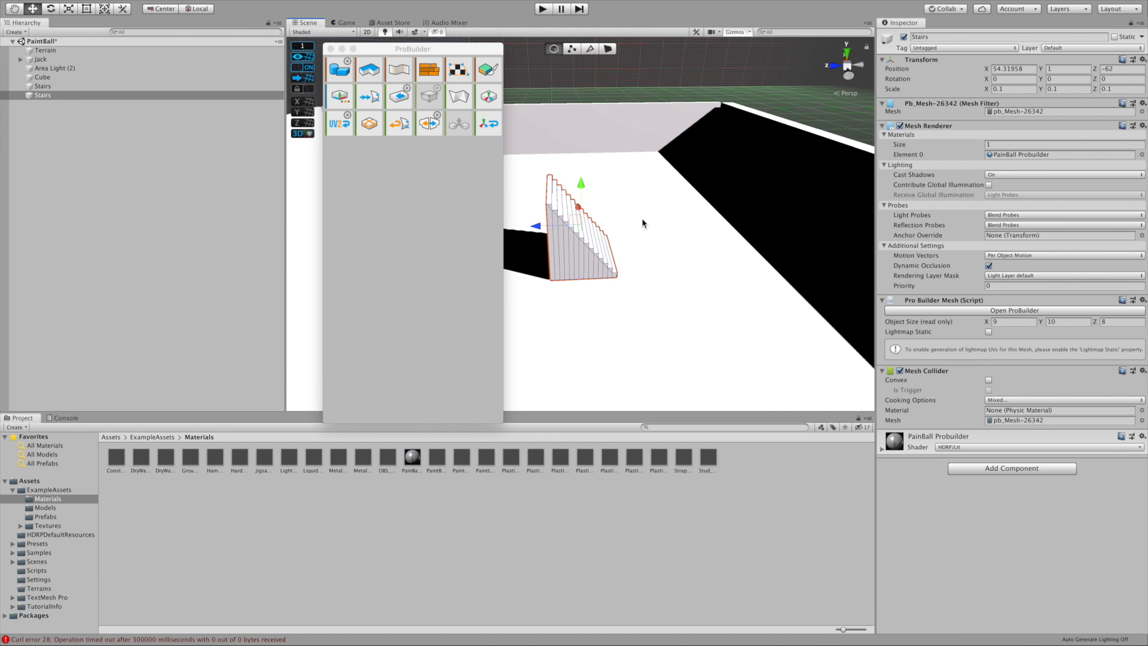
pyautogui.scroll(-3, 633, 230)
pyautogui.click(612, 181)
pyautogui.keyDown('alt'); pyautogui.moveTo(546, 199); pyautogui.dragTo(547, 147); pyautogui.keyUp('alt')
pyautogui.click(643, 95)
pyautogui.scroll(-3, 633, 148)
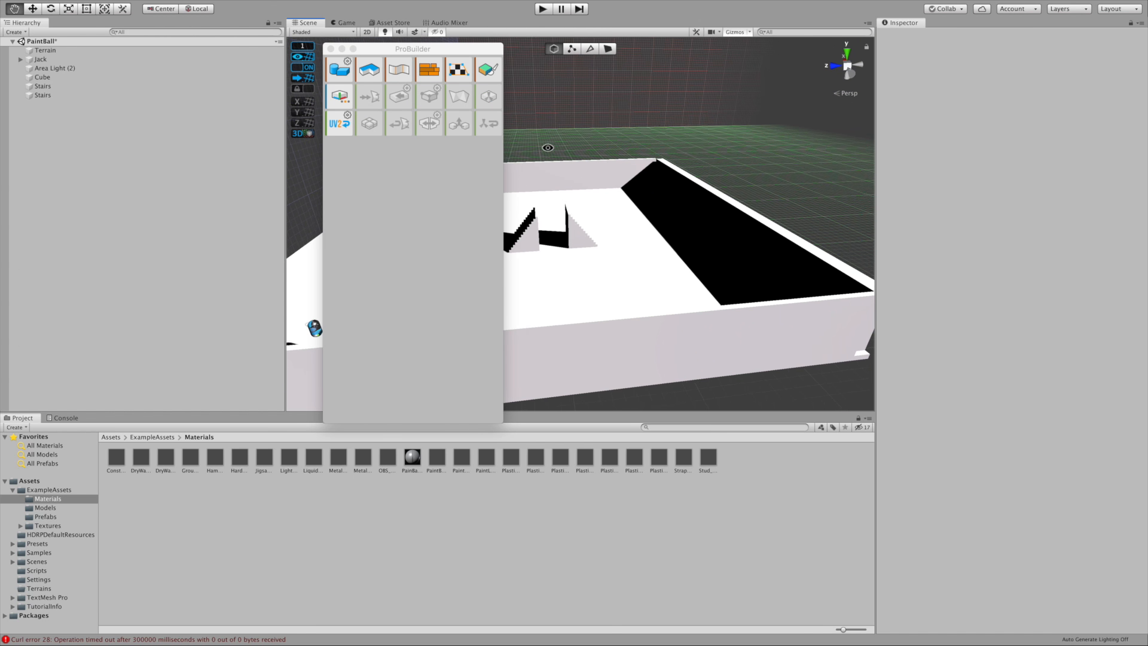
# - Start a new Cube shape sized 10 × 0.1 × 30 and move its preview above the two staircases
pyautogui.moveTo(458, 51); pyautogui.dragTo(389, 169)
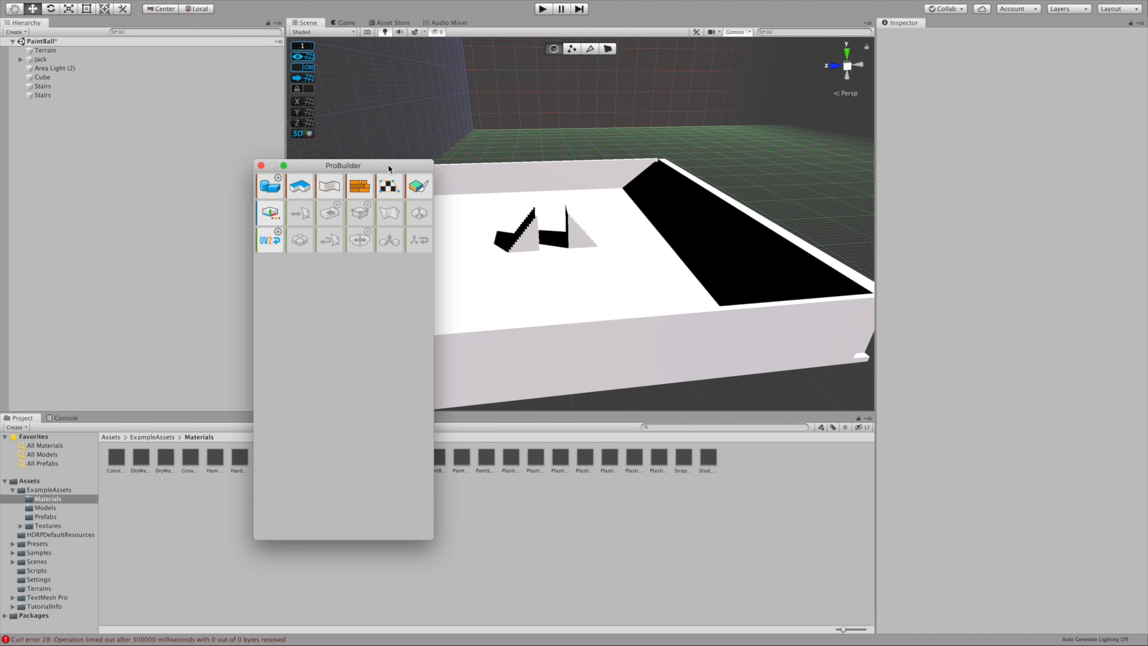
pyautogui.click(273, 191)
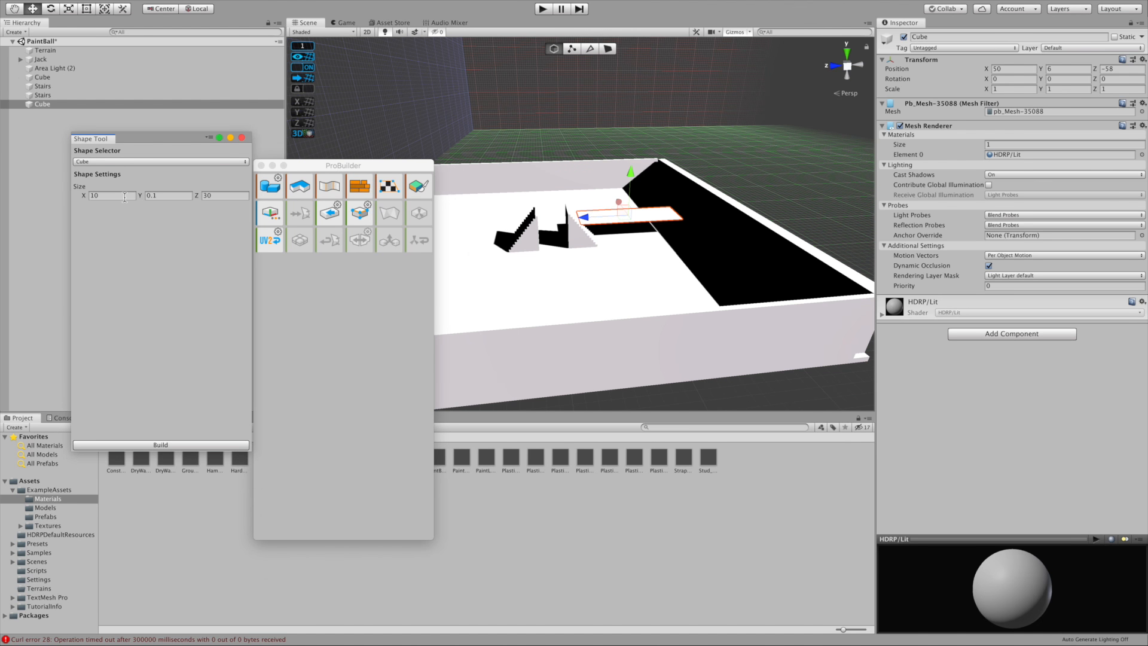
pyautogui.moveTo(631, 175); pyautogui.dragTo(511, 204)
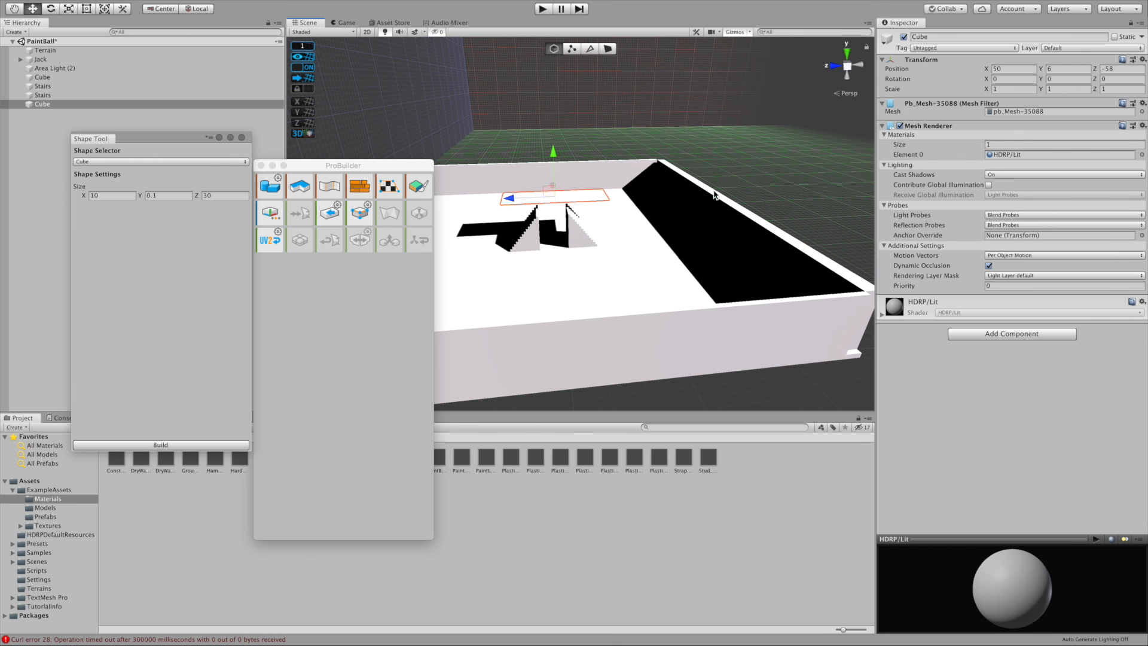
# - Adjust the slab preview over the staircases to position 44, 11, -35, build it and close the Shape Tool
pyautogui.keyDown('alt'); pyautogui.moveTo(727, 185); pyautogui.dragTo(564, 174); pyautogui.keyUp('alt')
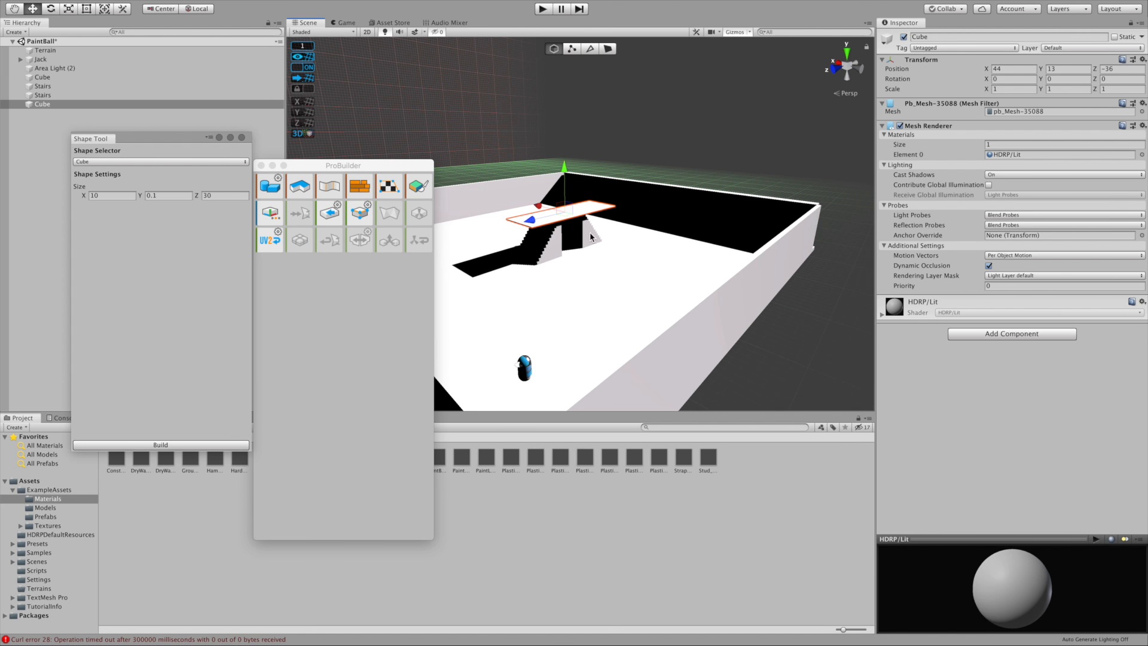
pyautogui.keyDown('alt'); pyautogui.moveTo(622, 221); pyautogui.dragTo(545, 313); pyautogui.keyUp('alt')
pyautogui.moveTo(510, 223); pyautogui.dragTo(509, 228)
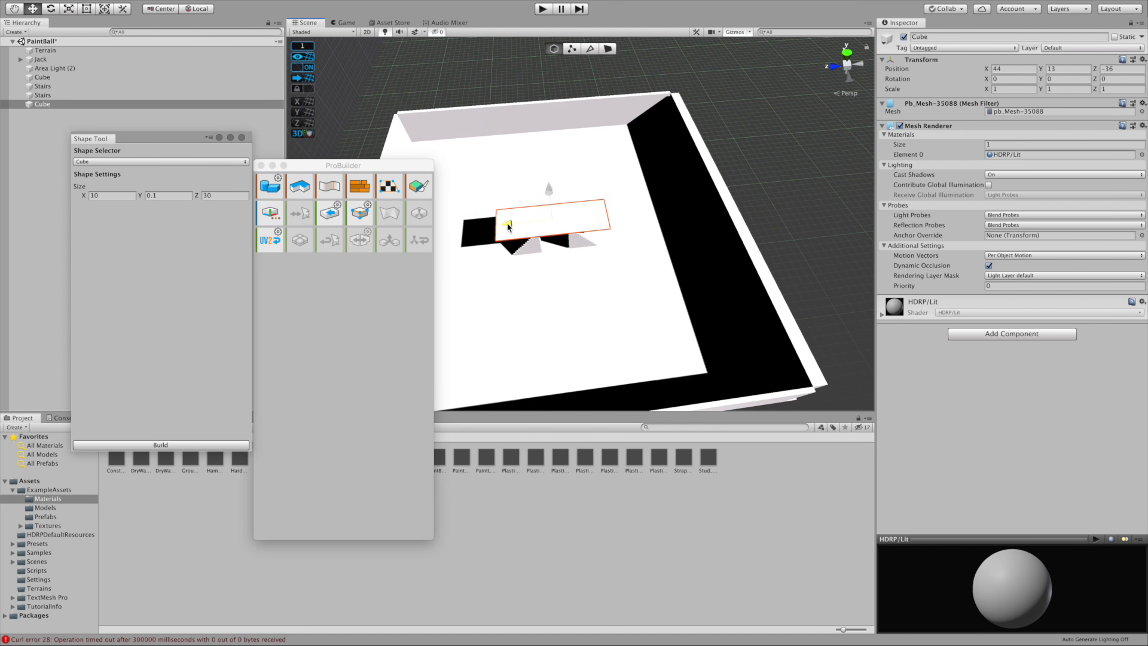
pyautogui.click(782, 174)
pyautogui.keyDown('alt'); pyautogui.moveTo(618, 239); pyautogui.dragTo(738, 176); pyautogui.keyUp('alt')
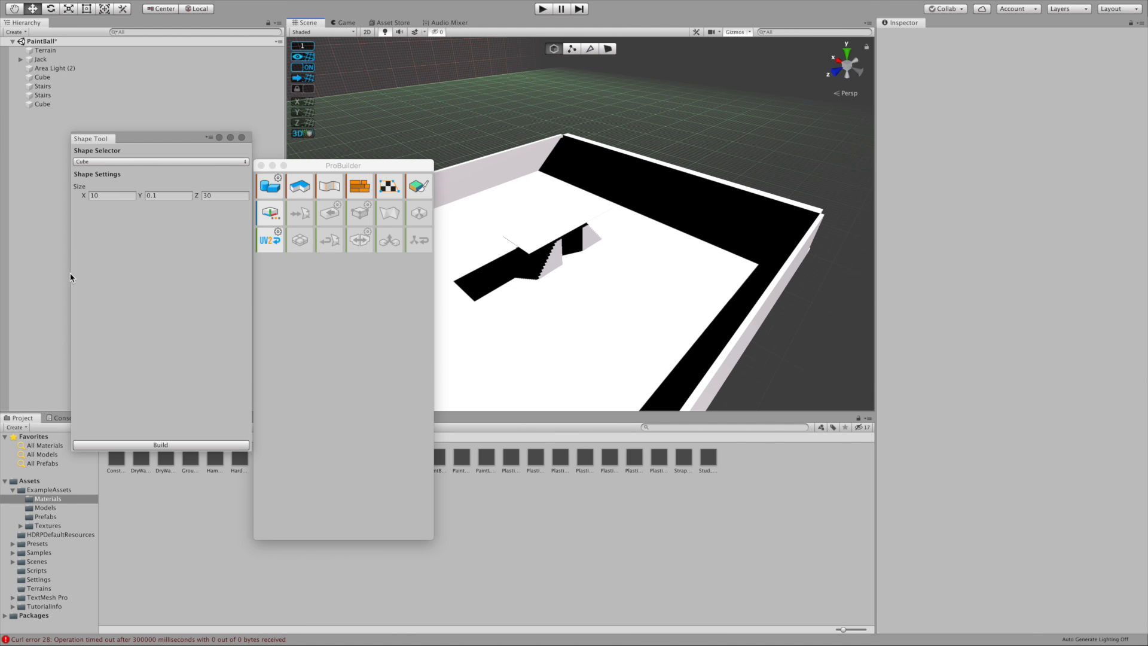
pyautogui.click(160, 445)
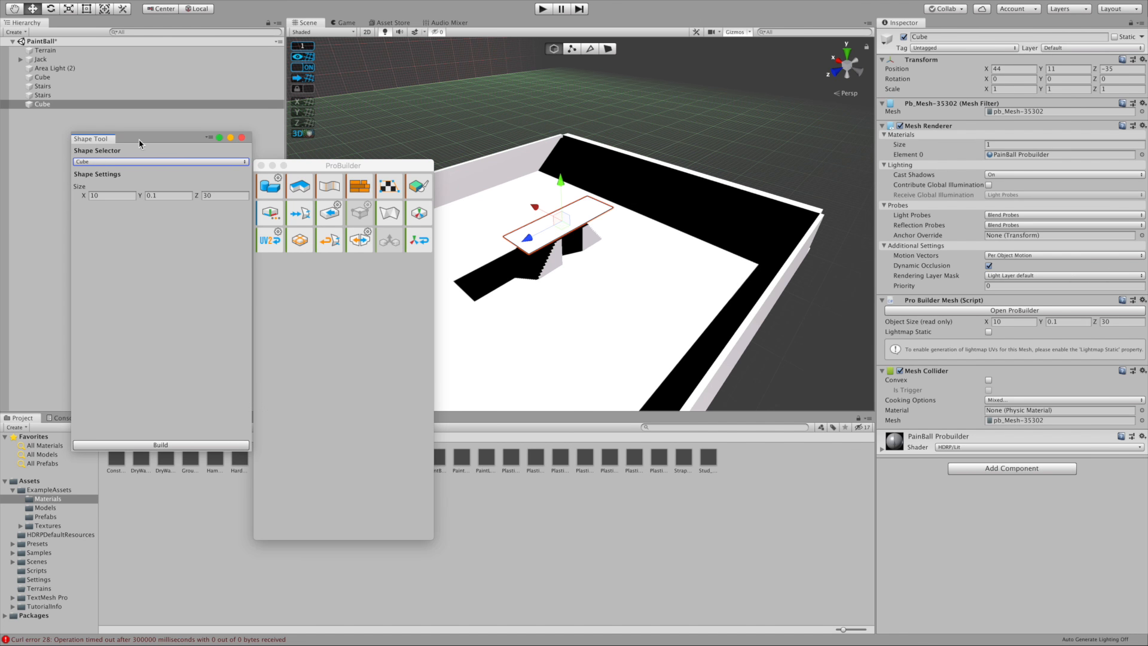
pyautogui.click(241, 137)
# - Move the ProBuilder window aside and examine the new bridge slab and its fit on the two staircases
pyautogui.moveTo(324, 169); pyautogui.dragTo(260, 173)
pyautogui.keyDown('alt'); pyautogui.moveTo(490, 213); pyautogui.dragTo(526, 262); pyautogui.keyUp('alt')
pyautogui.scroll(5, 454, 203)
pyautogui.scroll(5, 598, 216)
pyautogui.scroll(-5, 438, 254)
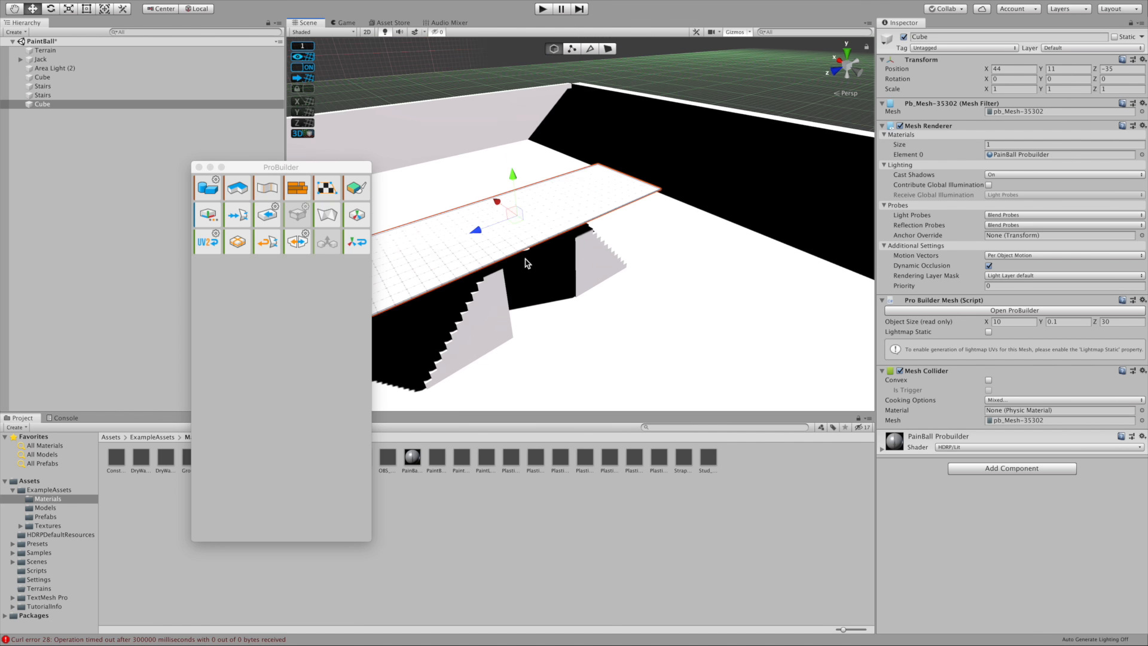
pyautogui.scroll(8, 527, 263)
pyautogui.scroll(-10, 523, 265)
pyautogui.keyDown('alt'); pyautogui.moveTo(507, 270); pyautogui.dragTo(479, 281); pyautogui.keyUp('alt')
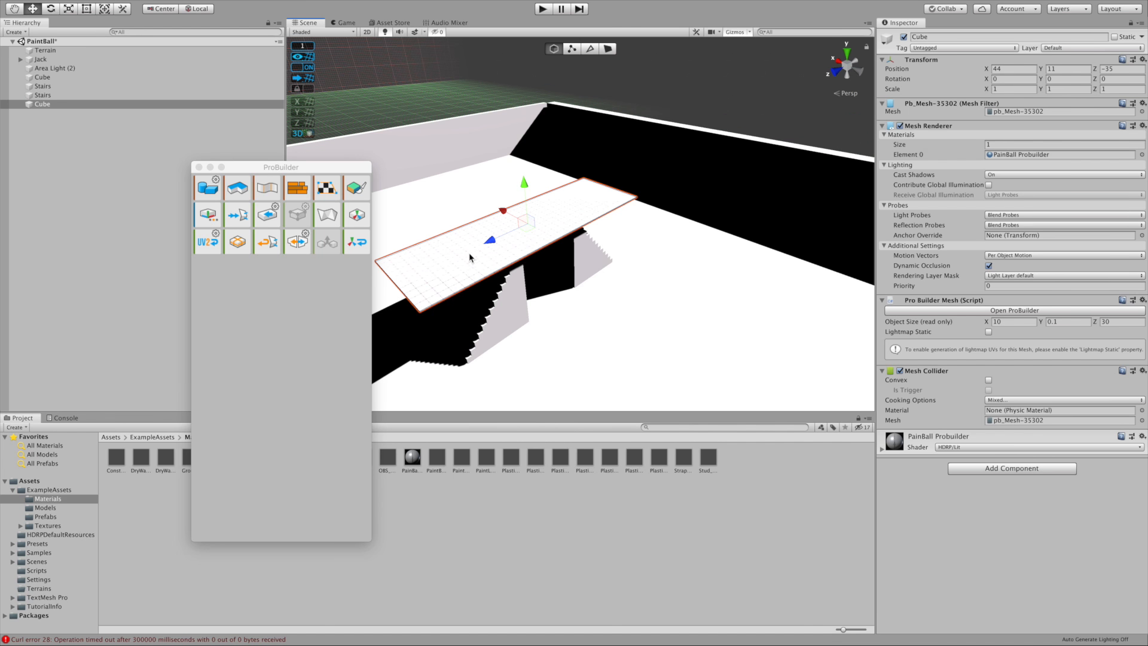
# - Insert an edge loop across the bridge slab from its long edge in edge selection mode and move it towards the near end
pyautogui.click(590, 51)
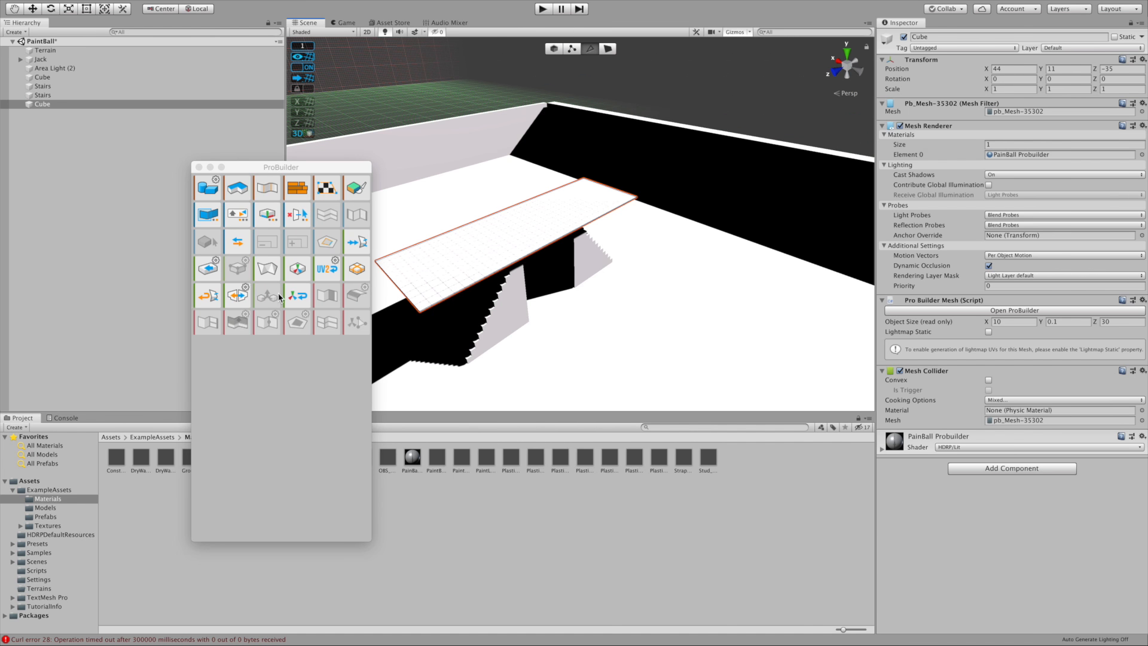
pyautogui.click(459, 295)
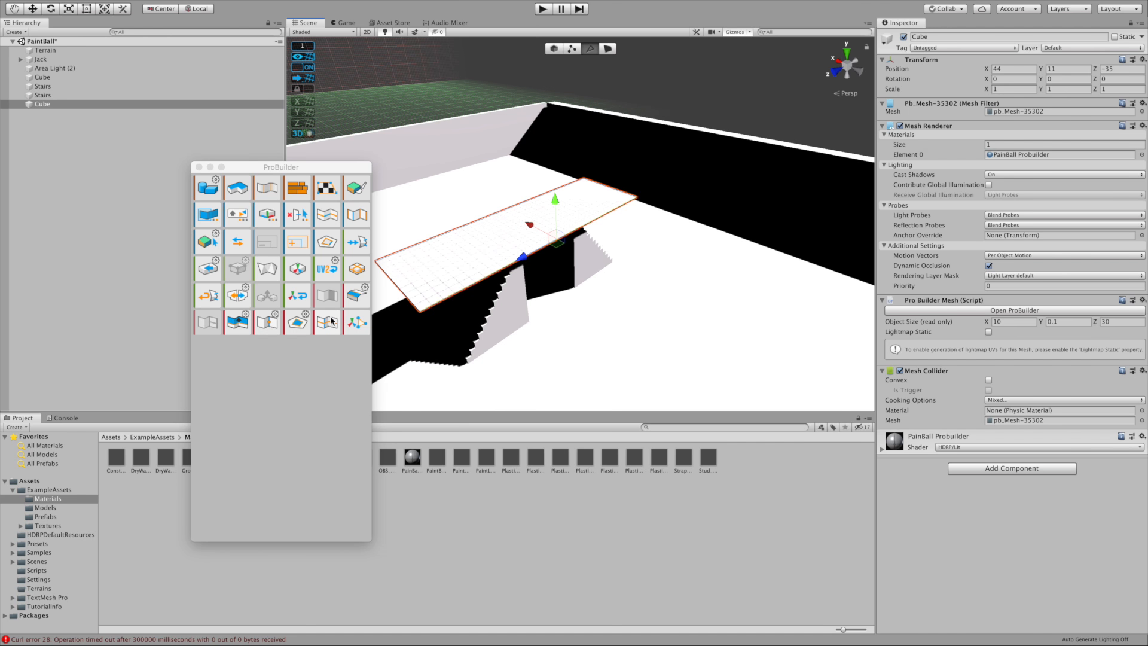
pyautogui.click(330, 321)
pyautogui.moveTo(491, 242); pyautogui.dragTo(459, 257)
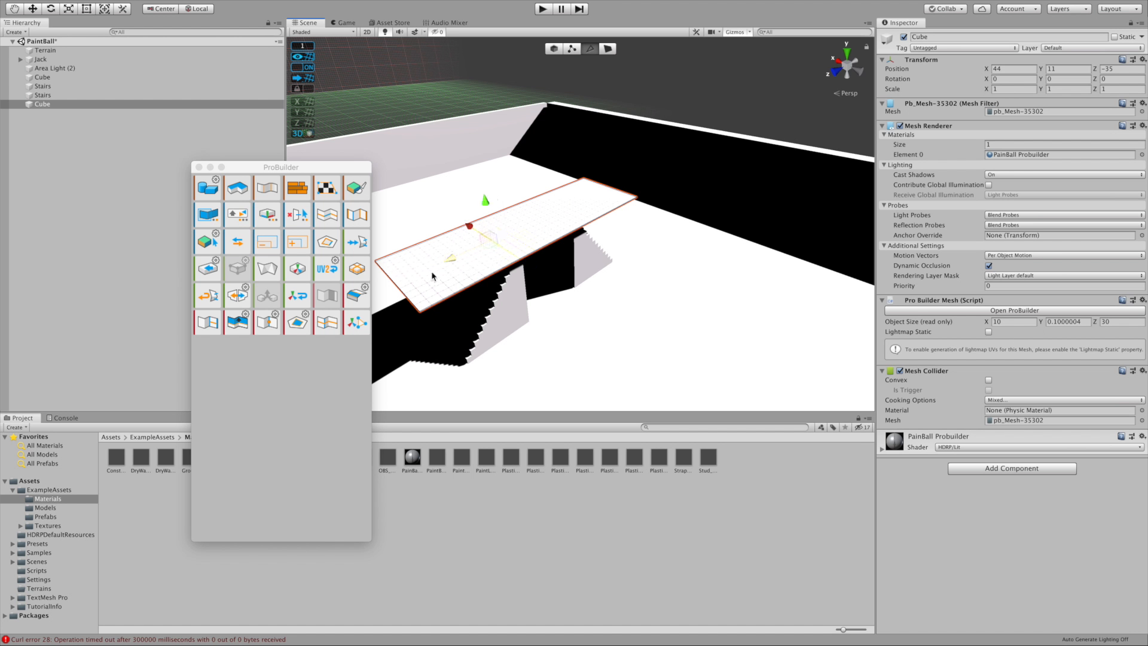
# - Insert a second edge loop across the bridge slab and move it towards the far staircase
pyautogui.click(506, 271)
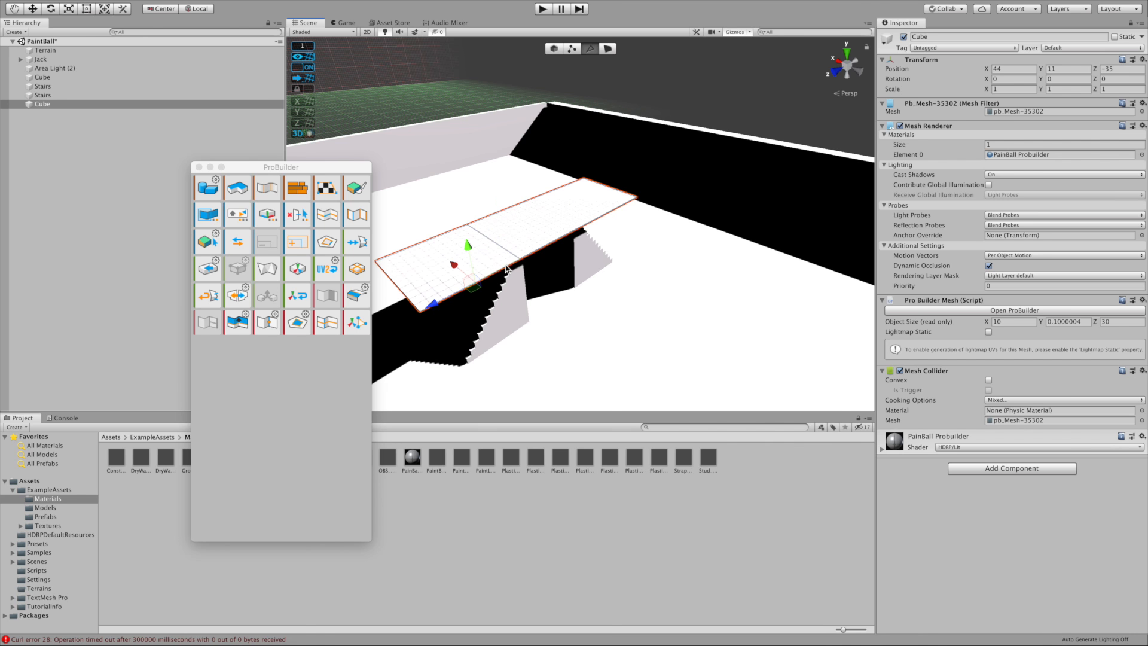
pyautogui.click(329, 323)
pyautogui.moveTo(403, 278); pyautogui.dragTo(528, 226)
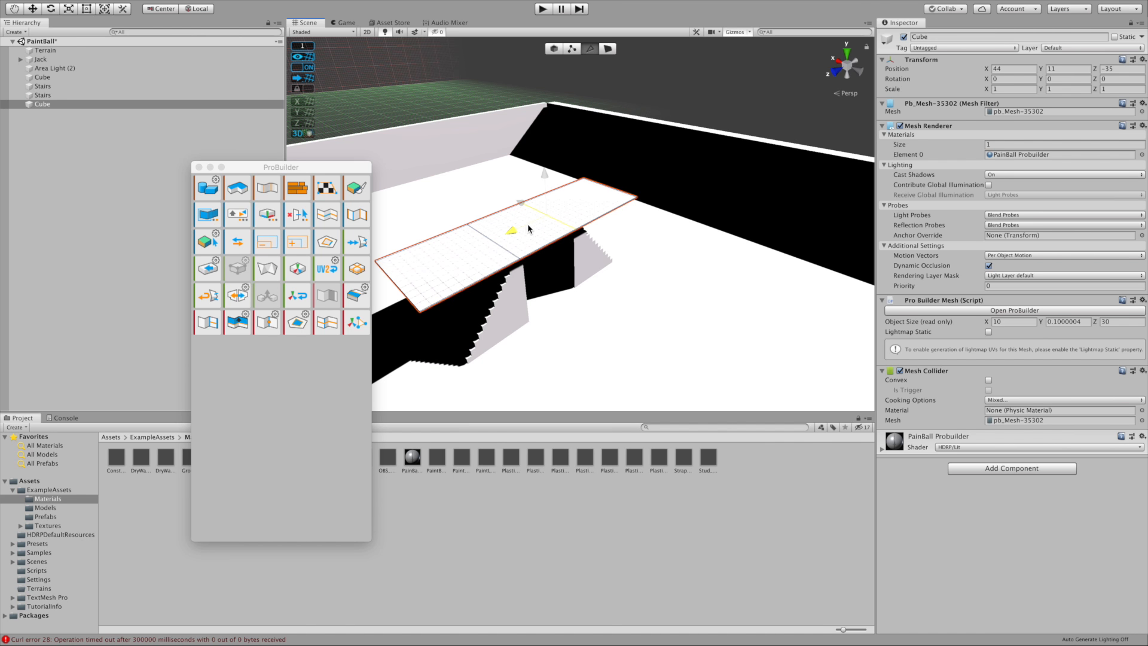
# - Undo a lengthwise edge loop on the bridge slab and insert one crosswise between the near end and the first loop instead
pyautogui.click(326, 326)
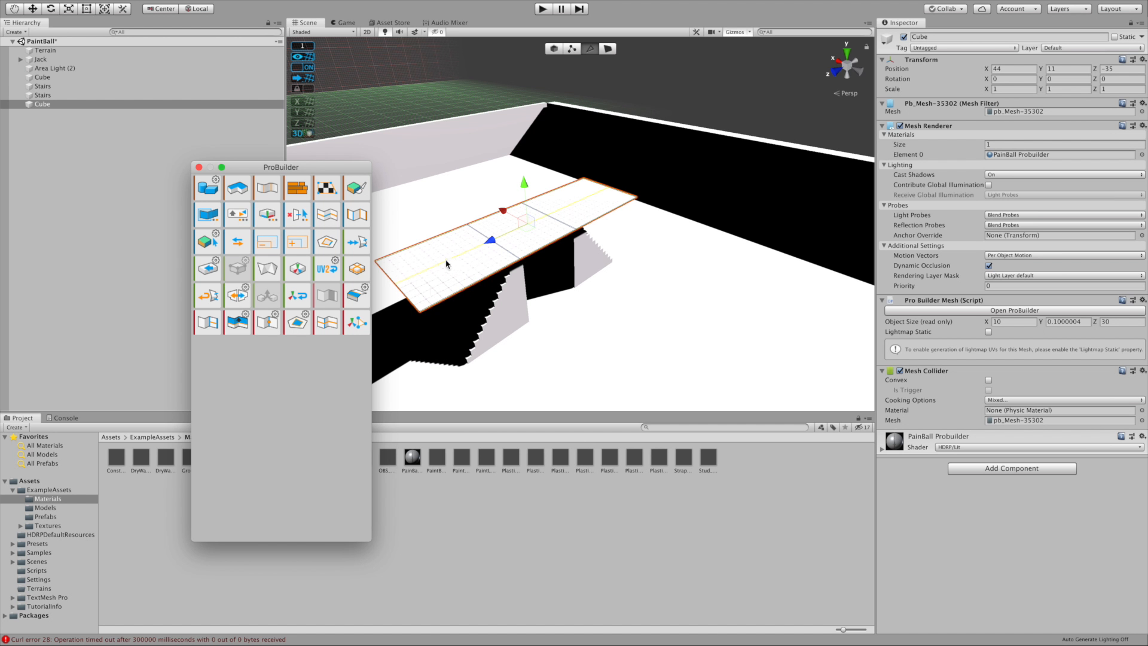
pyautogui.press('super+z')
pyautogui.click(500, 273)
pyautogui.click(327, 326)
pyautogui.moveTo(443, 264); pyautogui.dragTo(426, 271)
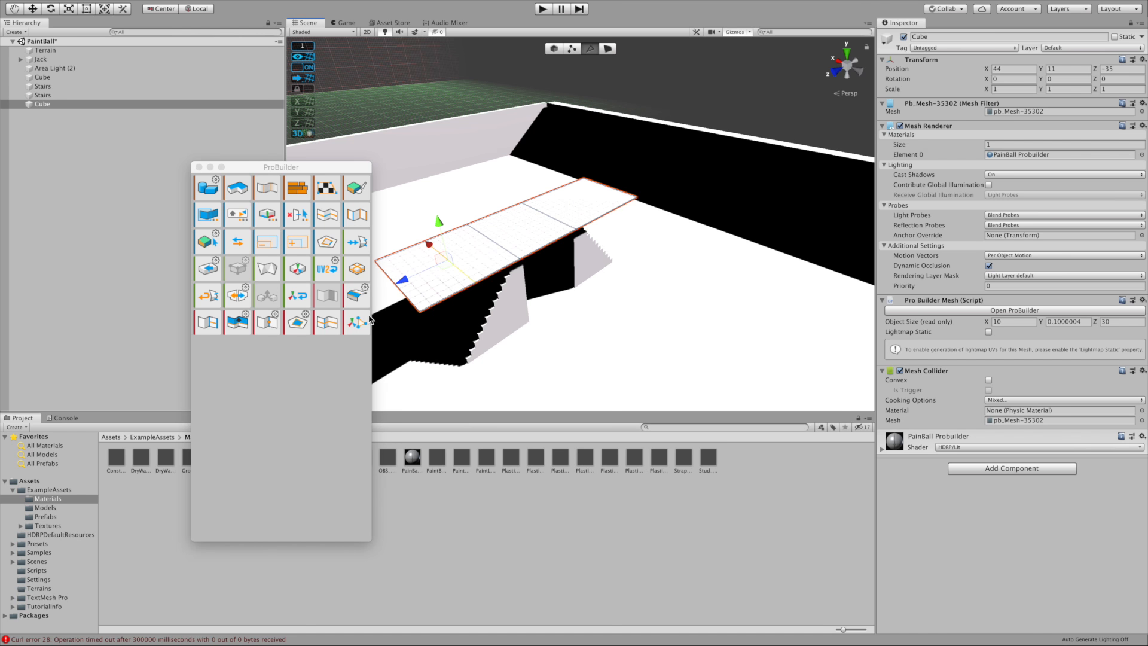
# - Insert another crosswise edge loop in the bridge slab's far section, move it towards the far end and deselect the slab
pyautogui.click(555, 245)
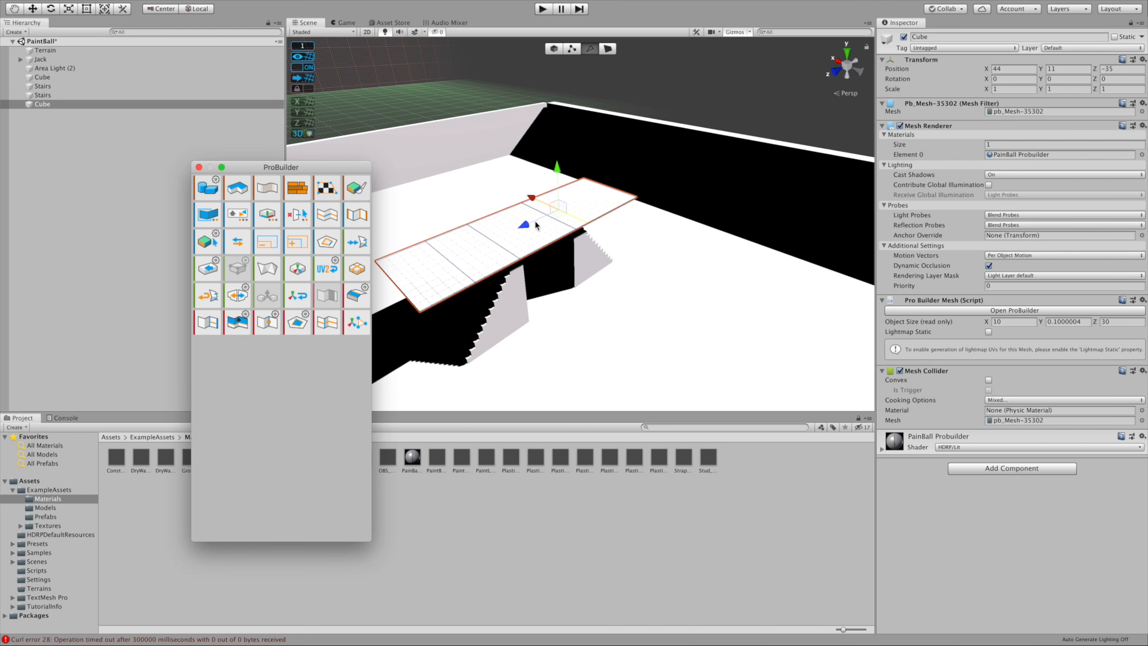
pyautogui.moveTo(535, 225); pyautogui.dragTo(534, 225)
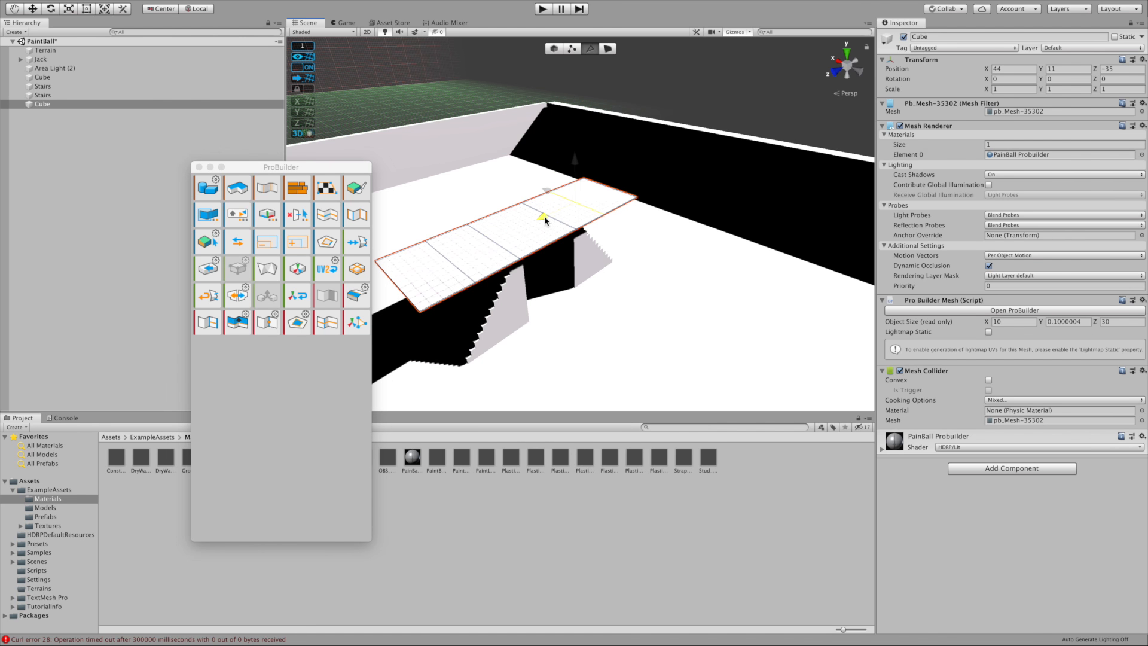
pyautogui.click(757, 117)
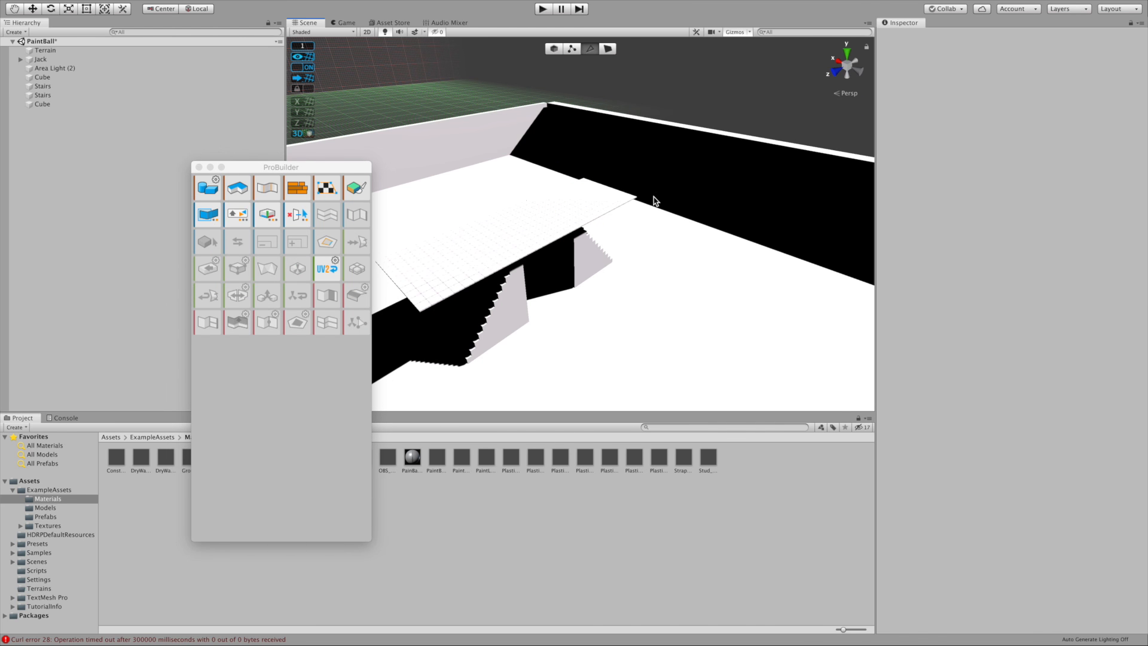
# - Insert two lengthwise edge loops along the bridge slab from its end edge, one near each long side
pyautogui.keyDown('alt'); pyautogui.moveTo(663, 202); pyautogui.dragTo(568, 223); pyautogui.keyUp('alt')
pyautogui.click(609, 224)
pyautogui.keyDown('alt'); pyautogui.moveTo(652, 230); pyautogui.dragTo(600, 224); pyautogui.keyUp('alt')
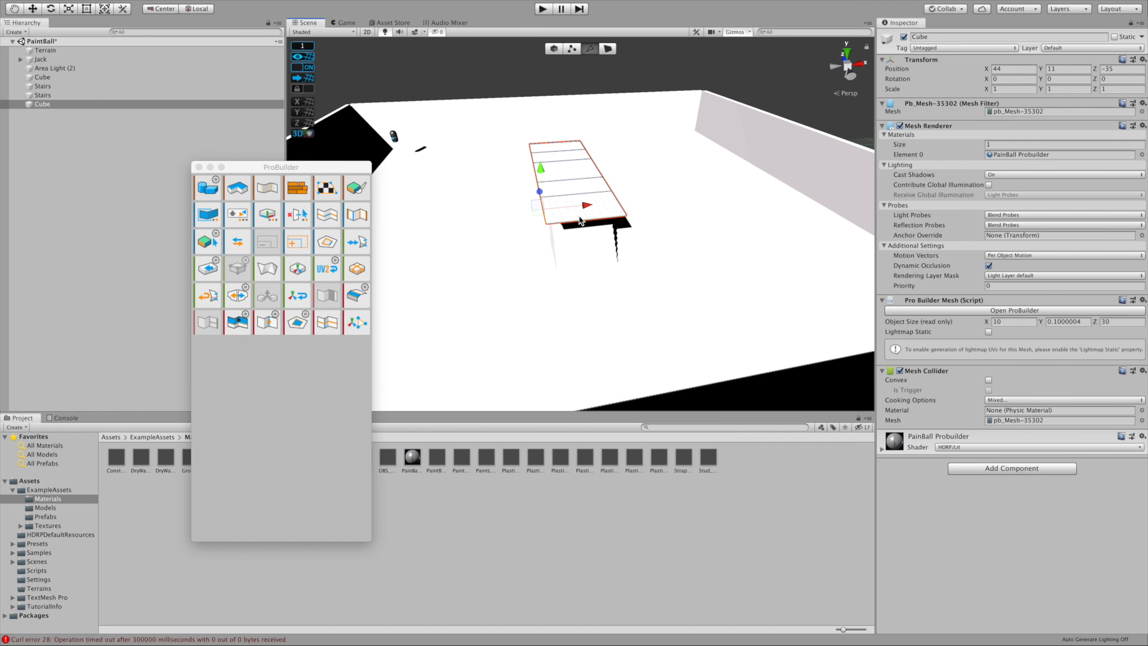
pyautogui.click(578, 223)
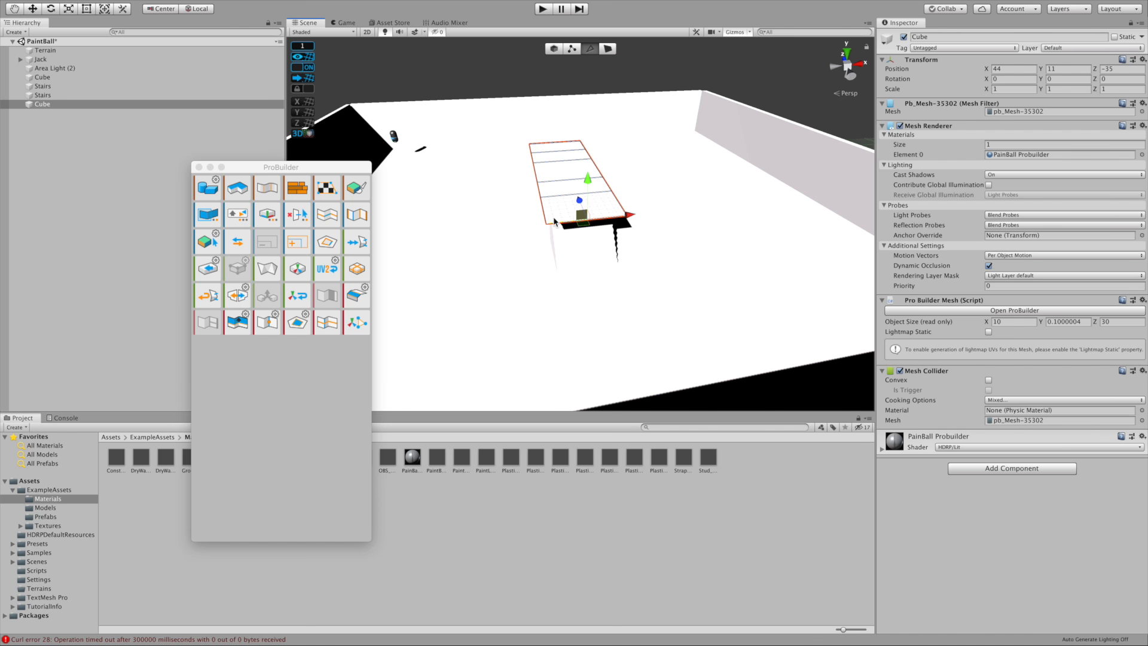
pyautogui.click(326, 323)
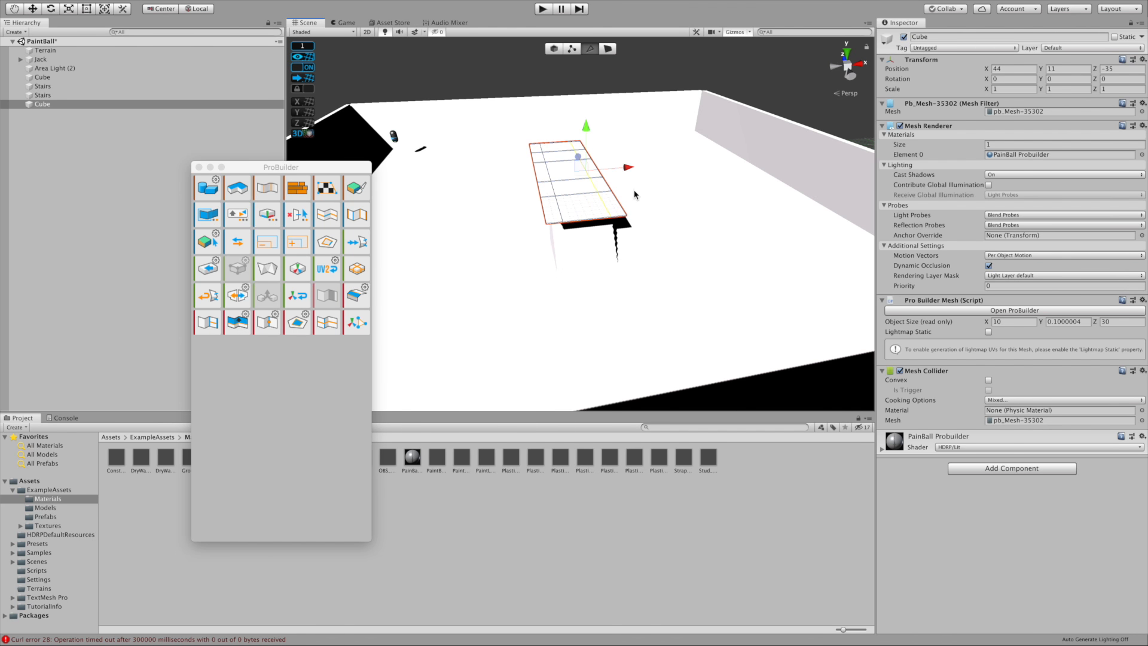
pyautogui.keyDown('alt'); pyautogui.moveTo(625, 209); pyautogui.dragTo(658, 239); pyautogui.keyUp('alt')
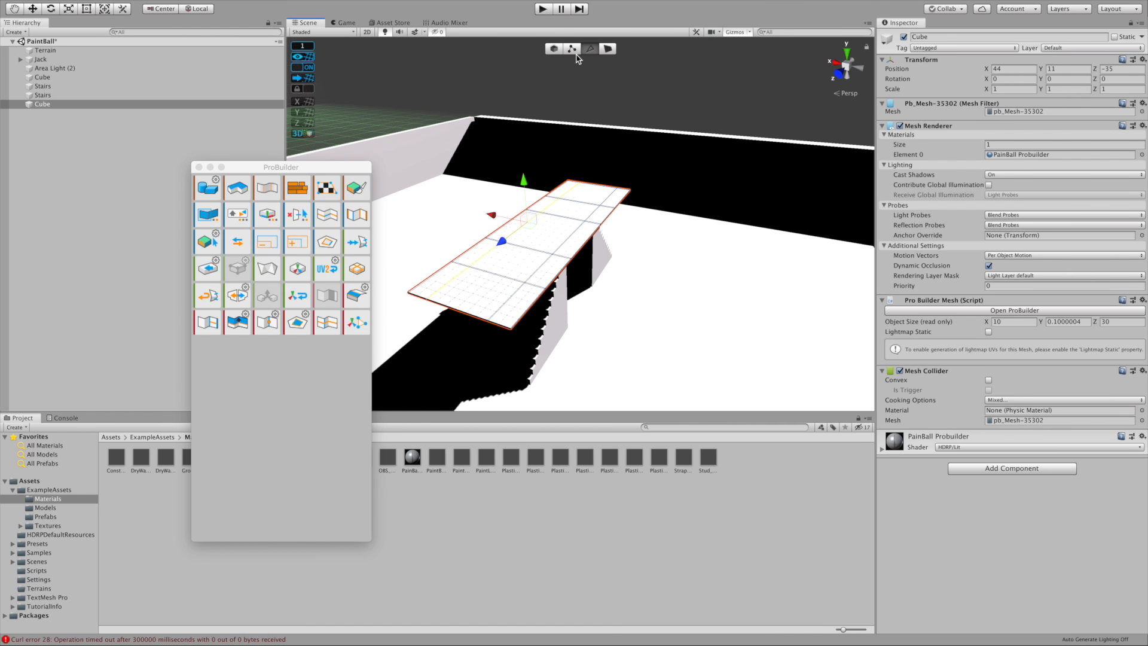
# - Switch to face selection mode and delete the centre top face of the bridge slab near the far staircase
pyautogui.click(610, 49)
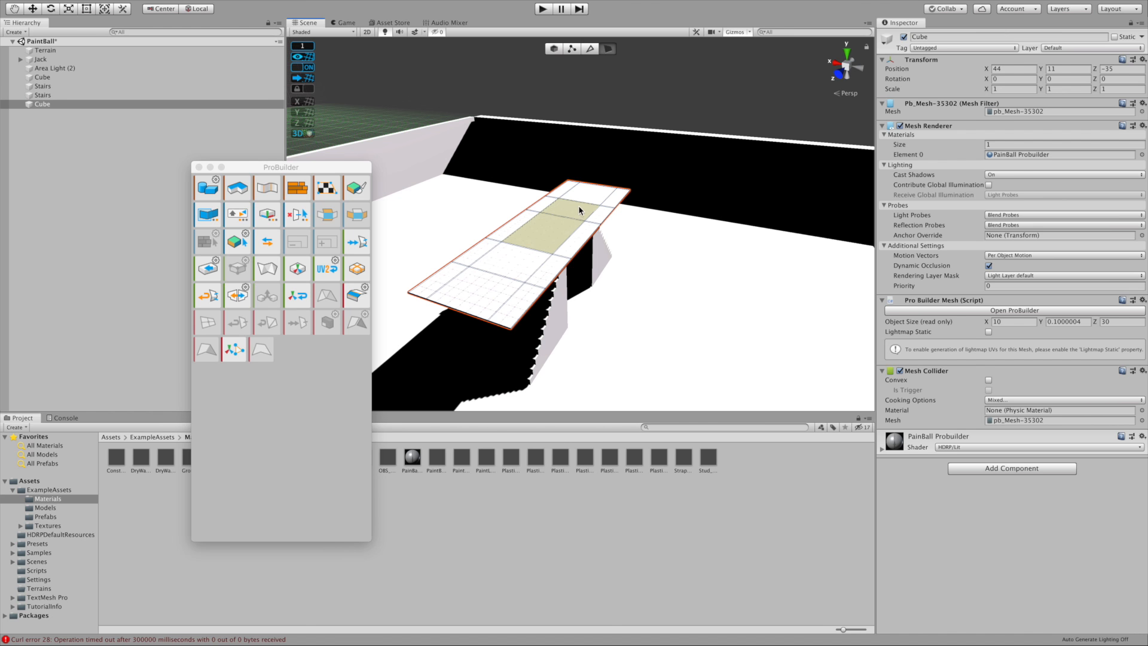
pyautogui.keyDown('alt'); pyautogui.moveTo(496, 270); pyautogui.dragTo(475, 278); pyautogui.keyUp('alt')
pyautogui.click(479, 275)
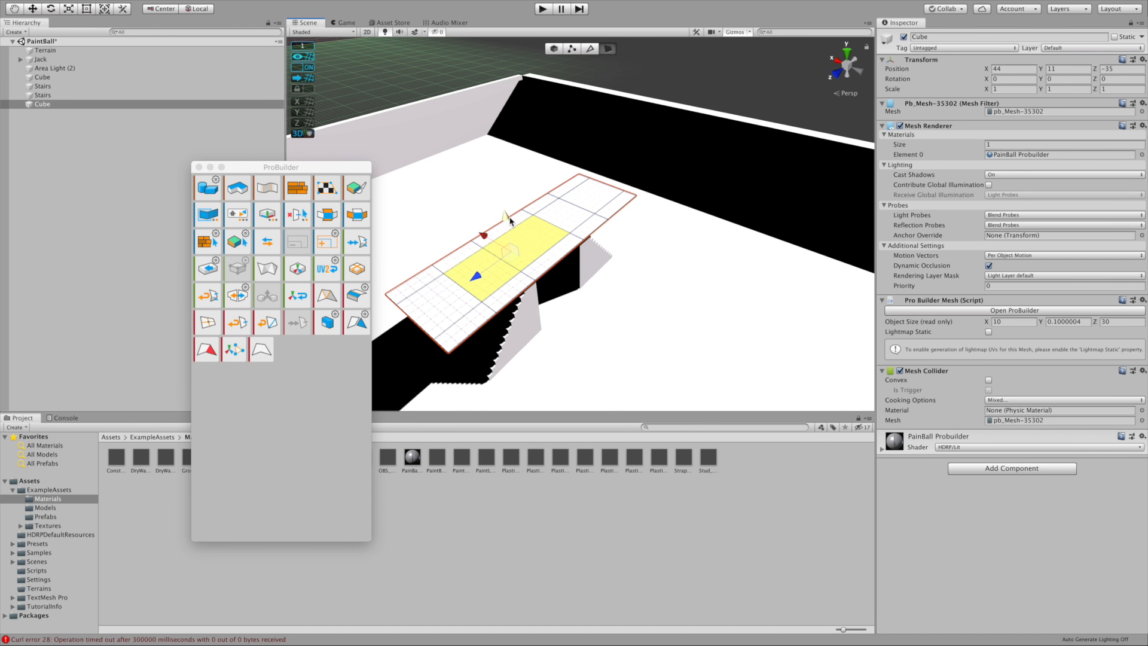
pyautogui.moveTo(504, 220)
pyautogui.mouseDown()
pyautogui.moveTo(501, 179)
pyautogui.moveTo(514, 238)
pyautogui.moveTo(504, 220)
pyautogui.mouseUp()
pyautogui.click(613, 325)
pyautogui.click(686, 68)
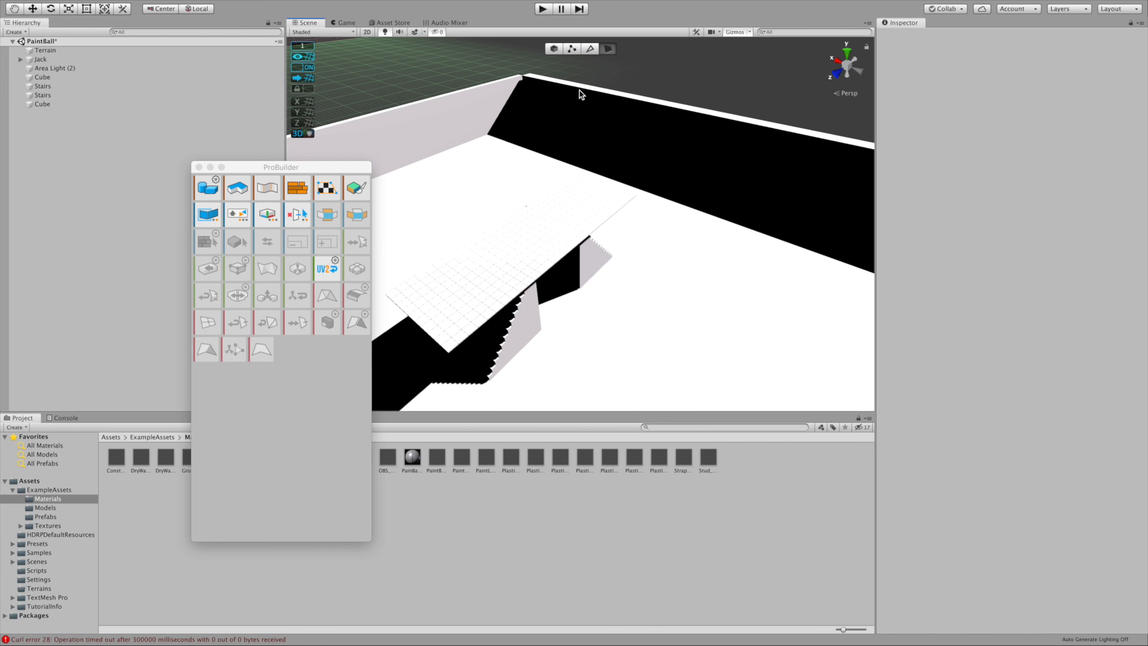
pyautogui.click(465, 293)
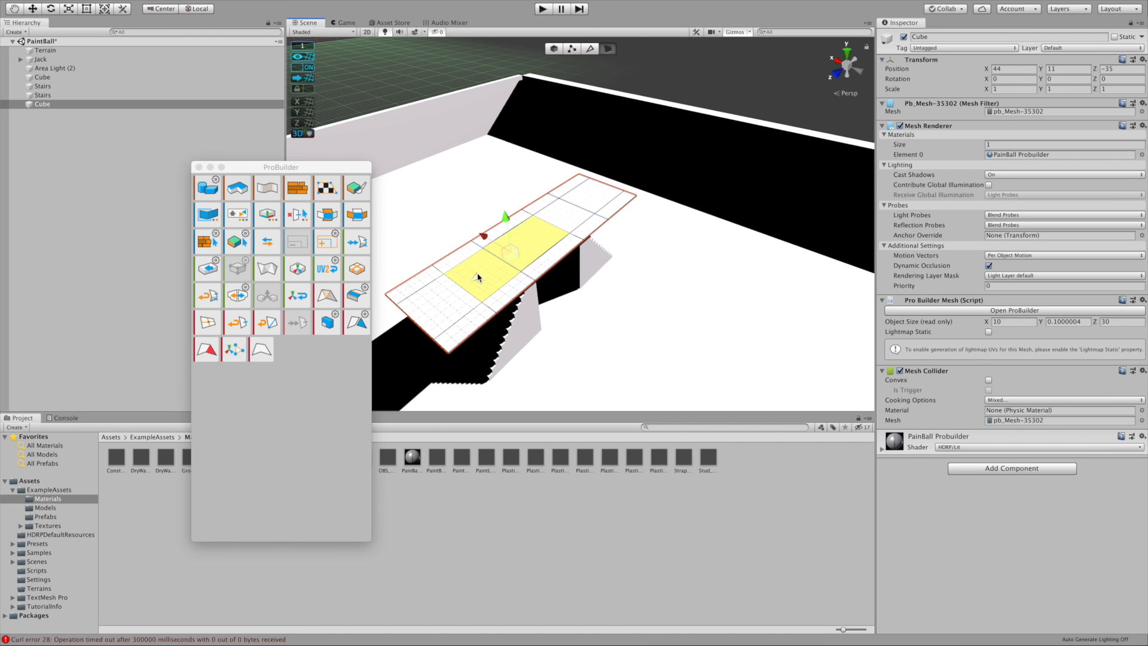
pyautogui.scroll(8, 681, 191)
pyautogui.scroll(-4, 680, 192)
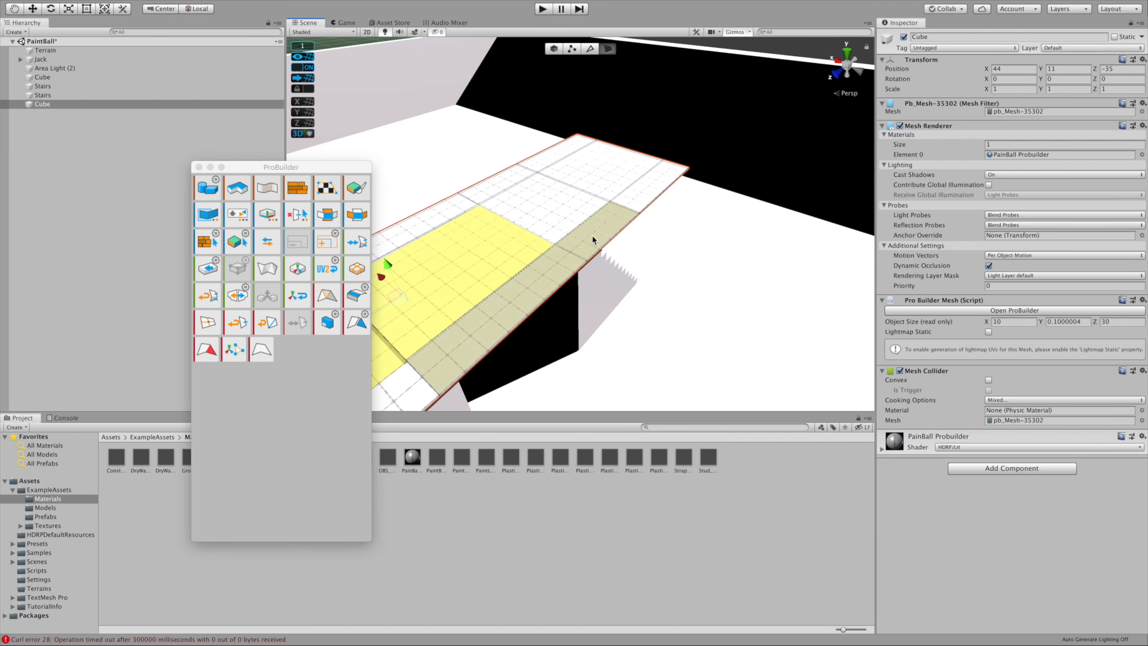
pyautogui.click(551, 216)
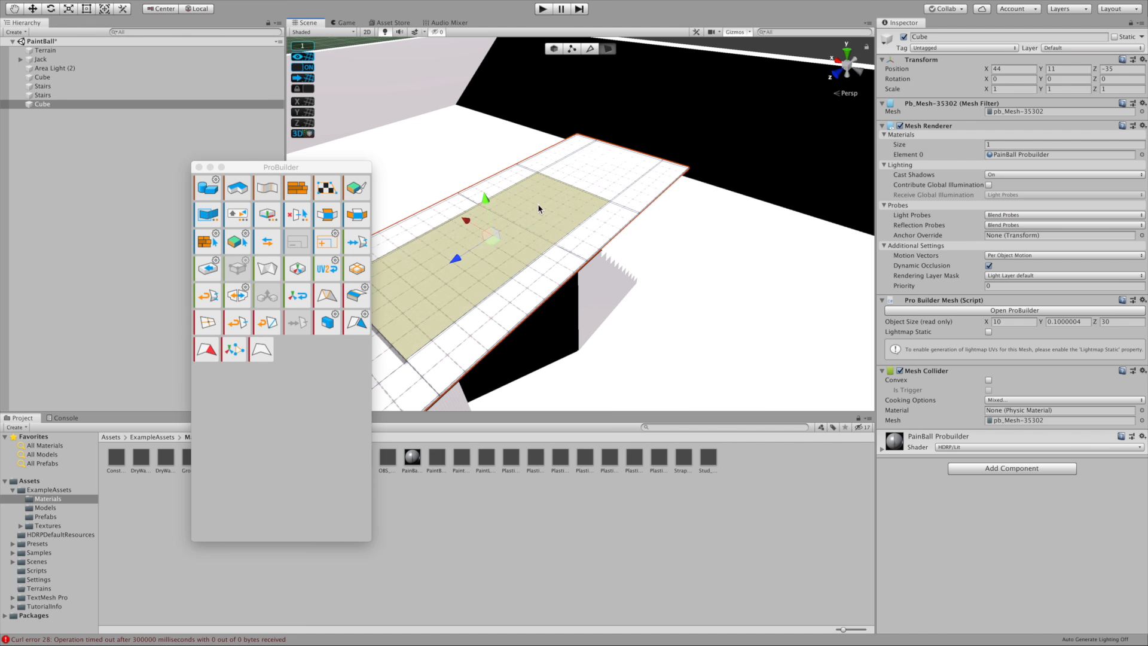
pyautogui.press('BackSpace')
# - Delete the centre top face of the bridge slab above the near staircase
pyautogui.press('alt')
pyautogui.keyDown('alt'); pyautogui.moveTo(593, 228); pyautogui.dragTo(600, 314); pyautogui.keyUp('alt')
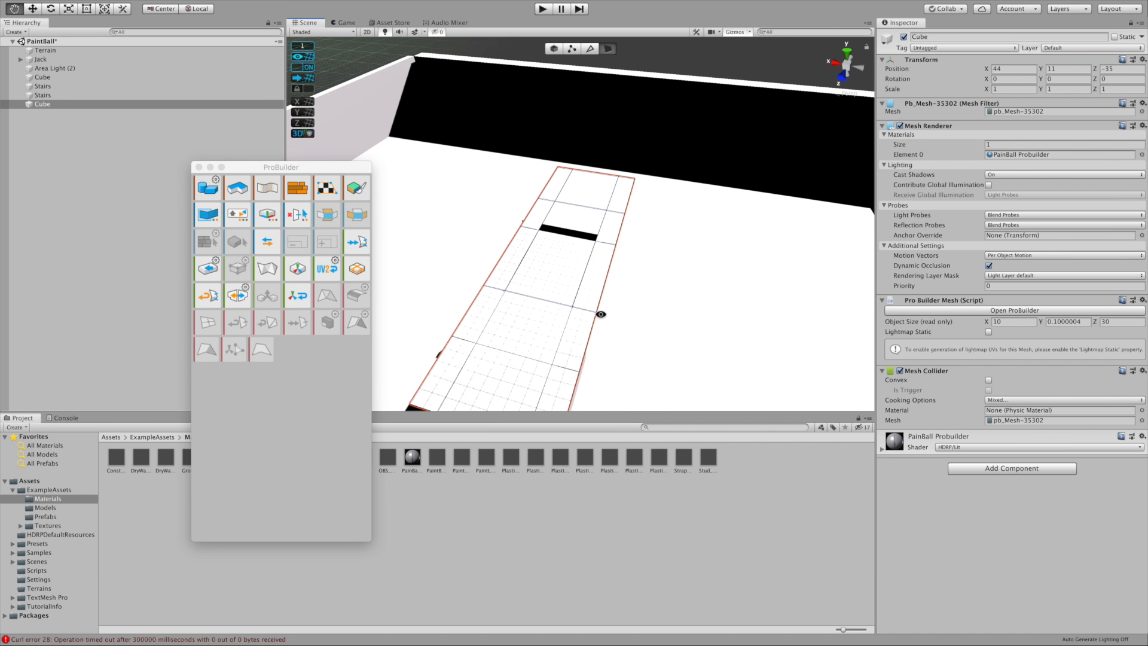
pyautogui.click(522, 328)
pyautogui.press('BackSpace')
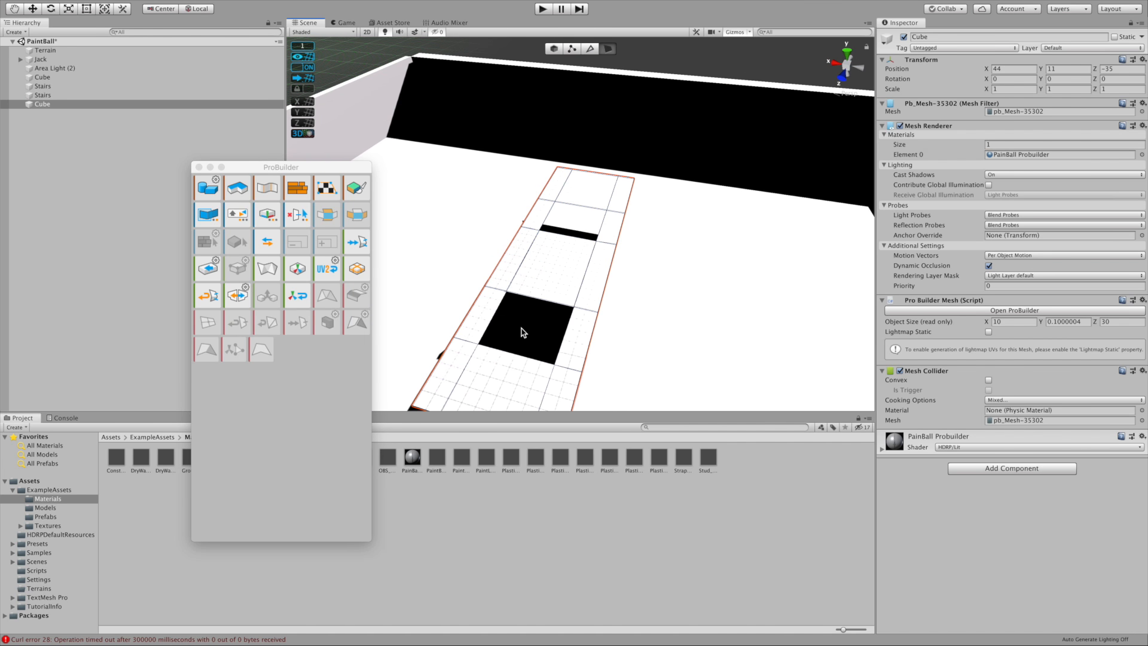
# - Delete the two matching faces on the bridge slab's underside so both openings go through the slab
pyautogui.keyDown('alt'); pyautogui.moveTo(602, 309); pyautogui.dragTo(530, 159); pyautogui.keyUp('alt')
pyautogui.click(528, 160)
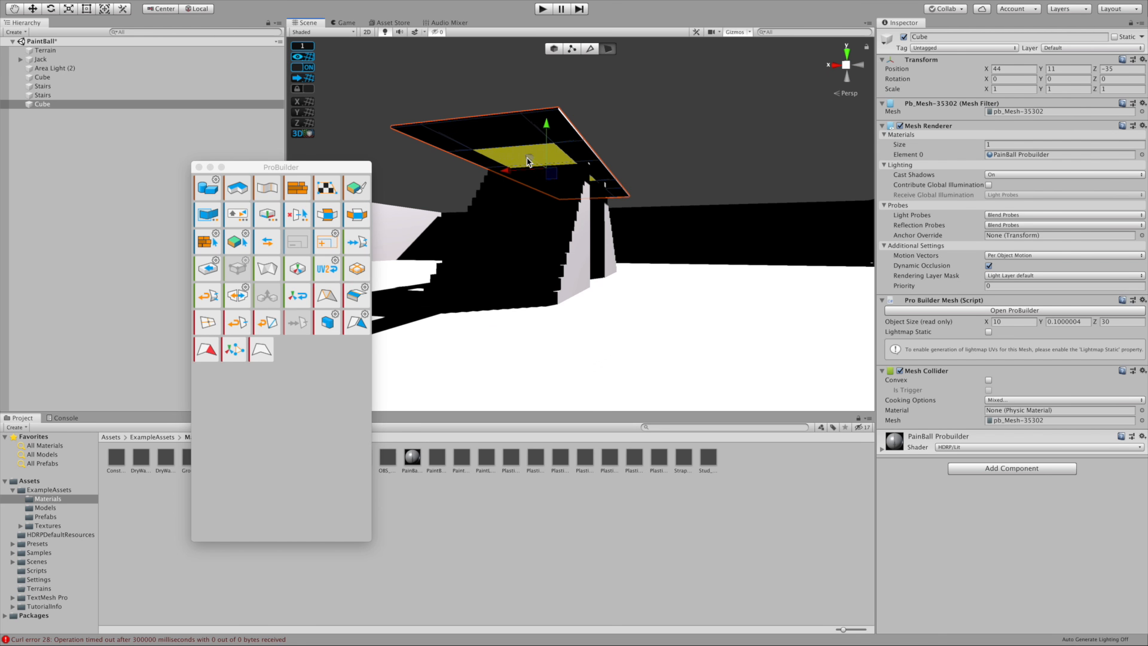
pyautogui.press('BackSpace')
pyautogui.keyDown('alt'); pyautogui.moveTo(668, 162); pyautogui.dragTo(403, 154); pyautogui.keyUp('alt')
pyautogui.click(562, 197)
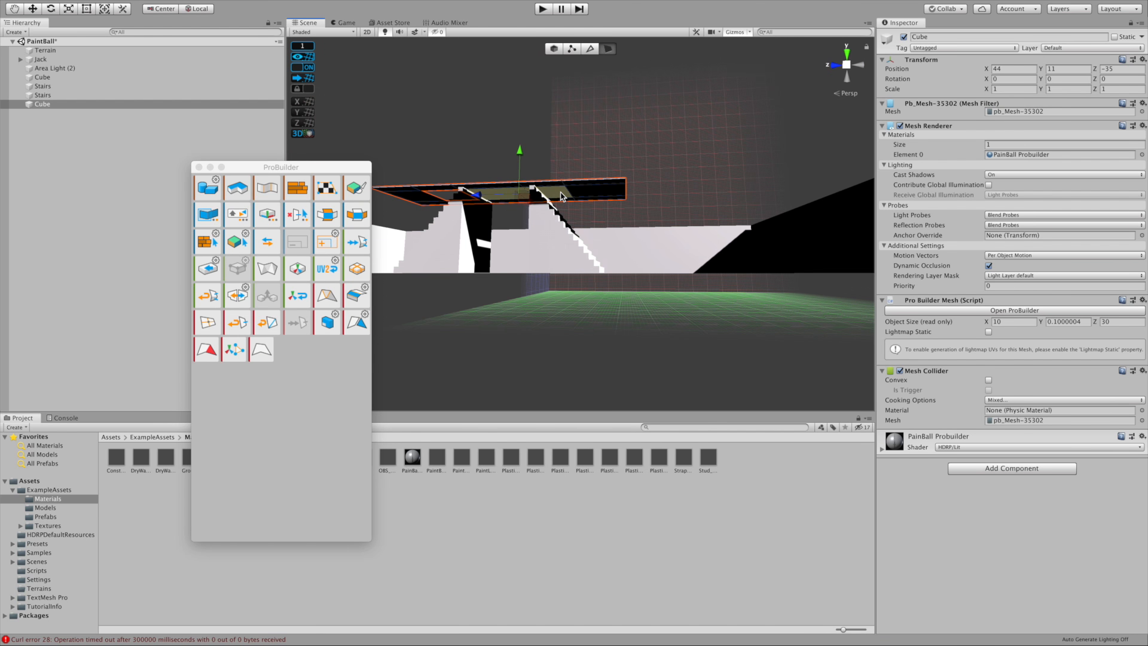
pyautogui.press('BackSpace')
pyautogui.keyDown('alt'); pyautogui.moveTo(552, 113); pyautogui.dragTo(528, 288); pyautogui.keyUp('alt')
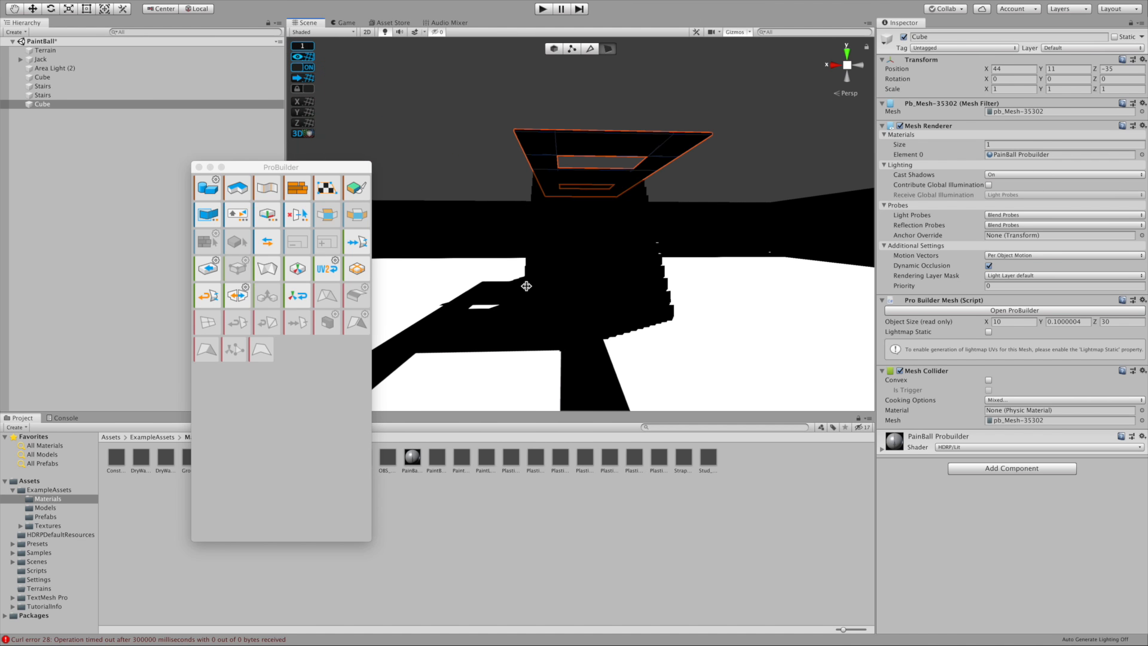
pyautogui.keyDown('alt'); pyautogui.moveTo(605, 284); pyautogui.dragTo(403, 336); pyautogui.keyUp('alt')
pyautogui.scroll(-10, 746, 324)
# - Select and frame the Jack capsule and examine its size against the bridge and the walled floor
pyautogui.doubleClick(123, 105)
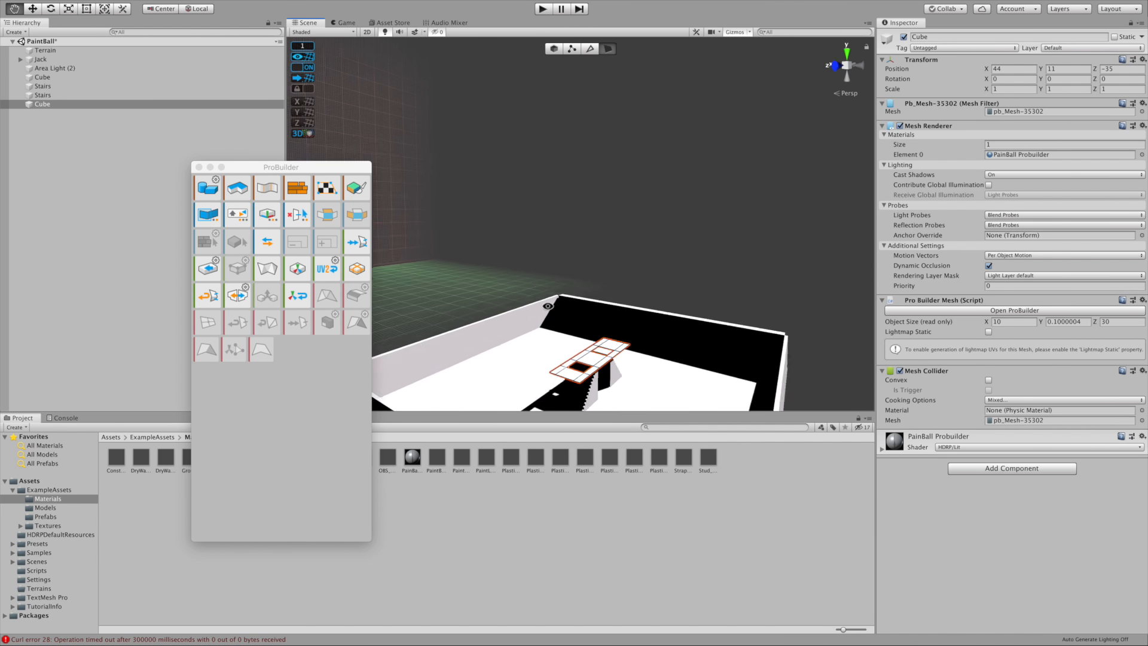
pyautogui.click(43, 65)
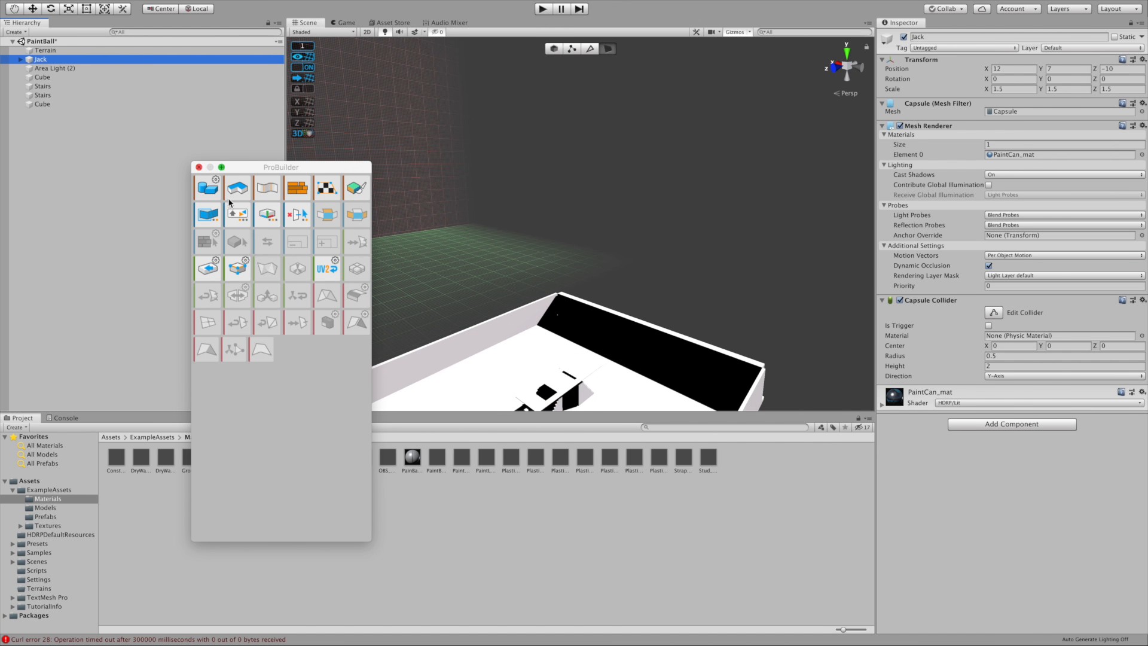
pyautogui.press('f')
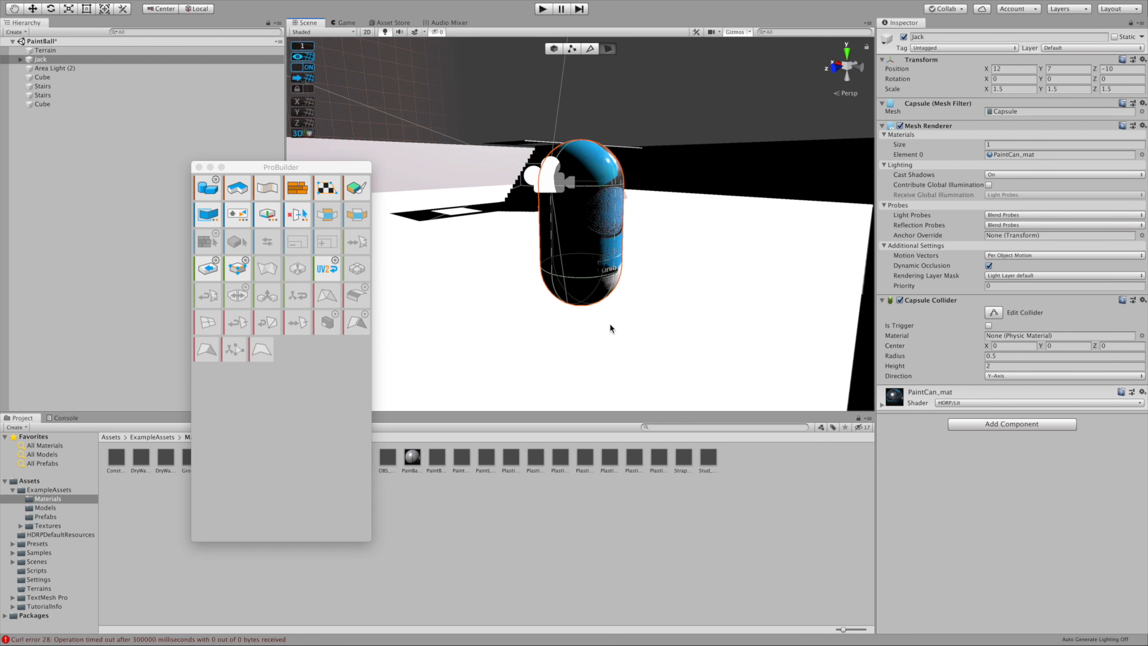
pyautogui.keyDown('alt'); pyautogui.moveTo(629, 324); pyautogui.dragTo(512, 364); pyautogui.keyUp('alt')
pyautogui.scroll(-10, 705, 283)
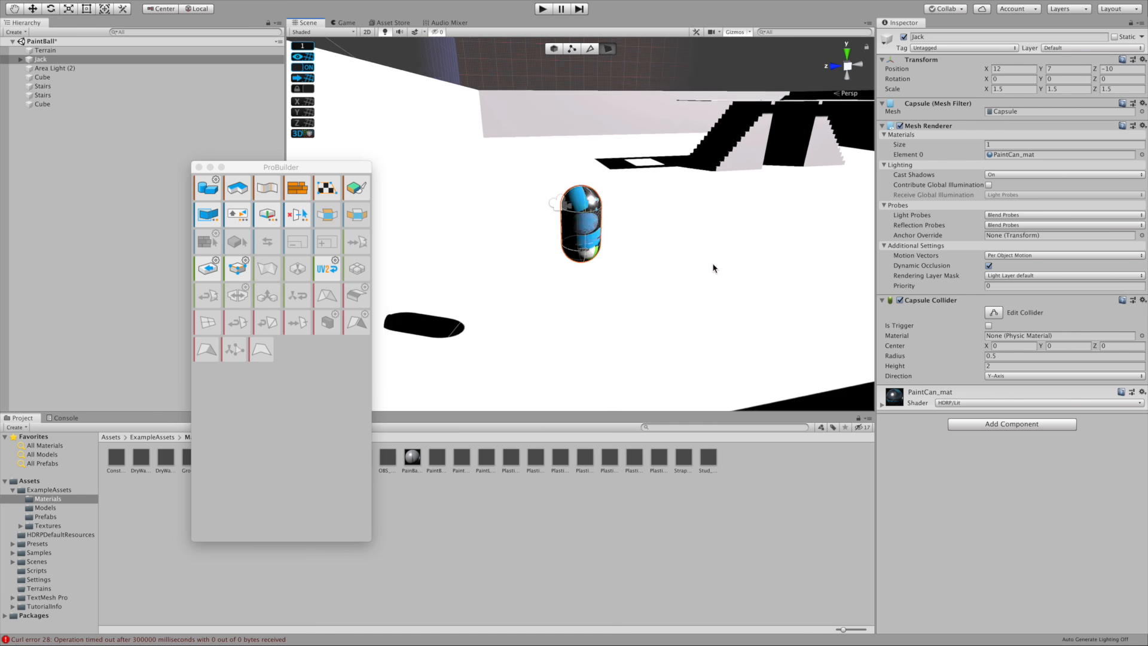
pyautogui.scroll(-5, 710, 268)
pyautogui.keyDown('alt'); pyautogui.moveTo(703, 245); pyautogui.dragTo(728, 241); pyautogui.keyUp('alt')
# - Examine the bridge slab with its cut openings, and frame the Jack capsule again for comparison
pyautogui.click(49, 105)
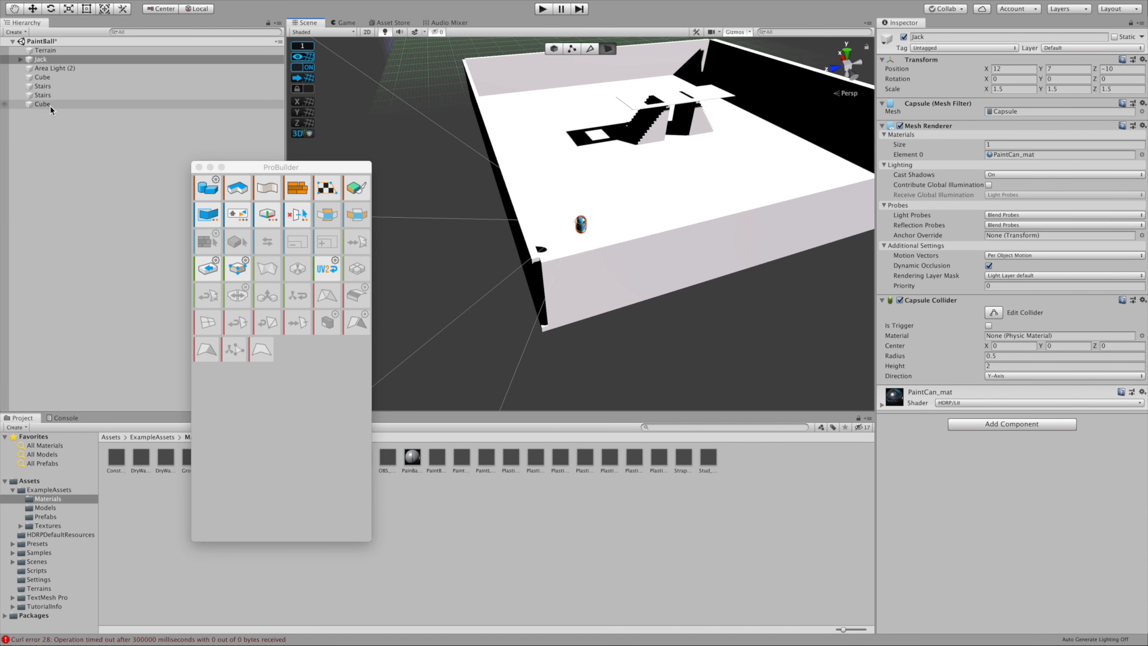
pyautogui.press('f')
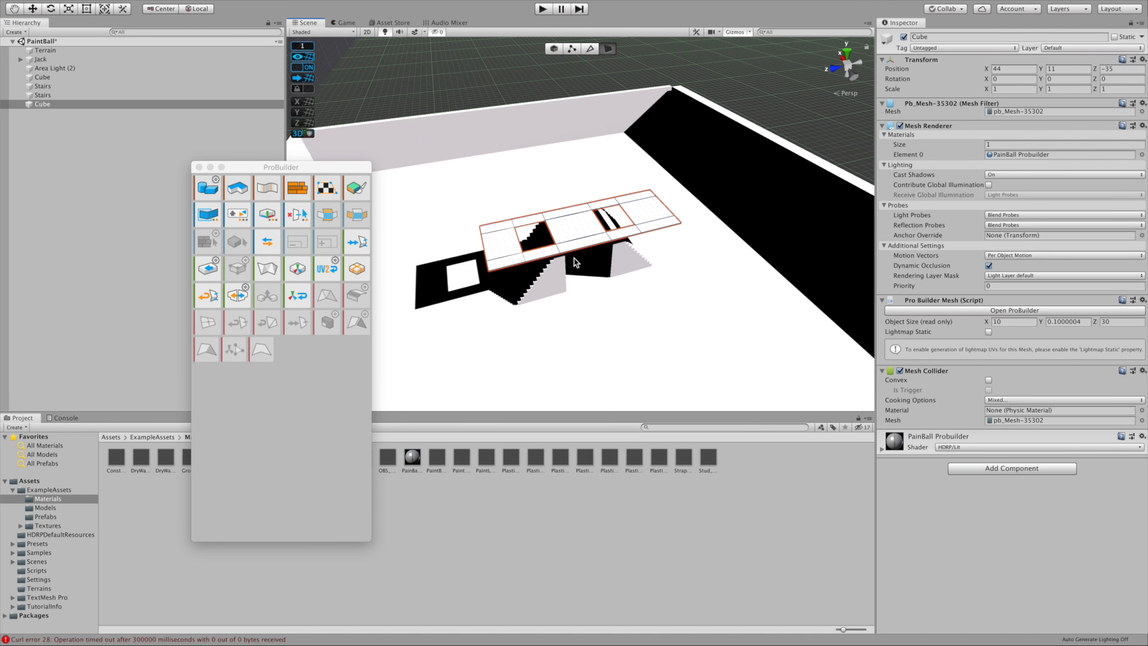
pyautogui.keyDown('alt'); pyautogui.moveTo(568, 267); pyautogui.dragTo(705, 244); pyautogui.keyUp('alt')
pyautogui.scroll(-10, 694, 242)
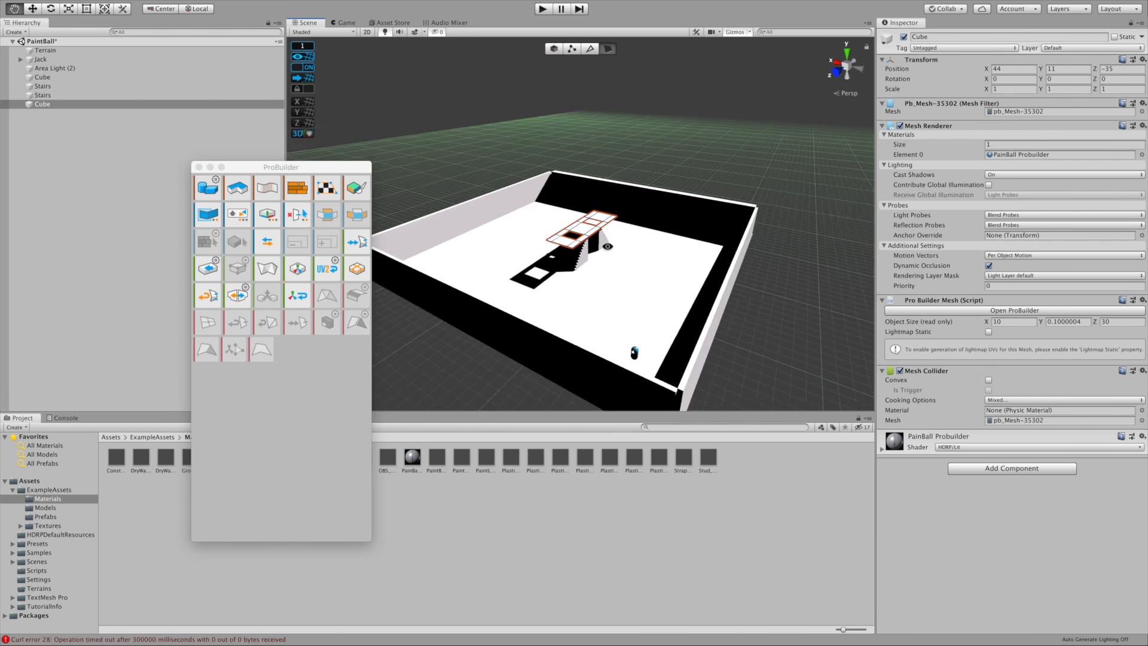
pyautogui.press('Up')
pyautogui.press('Up')
pyautogui.press('Up')
pyautogui.press('Up')
pyautogui.press('Up')
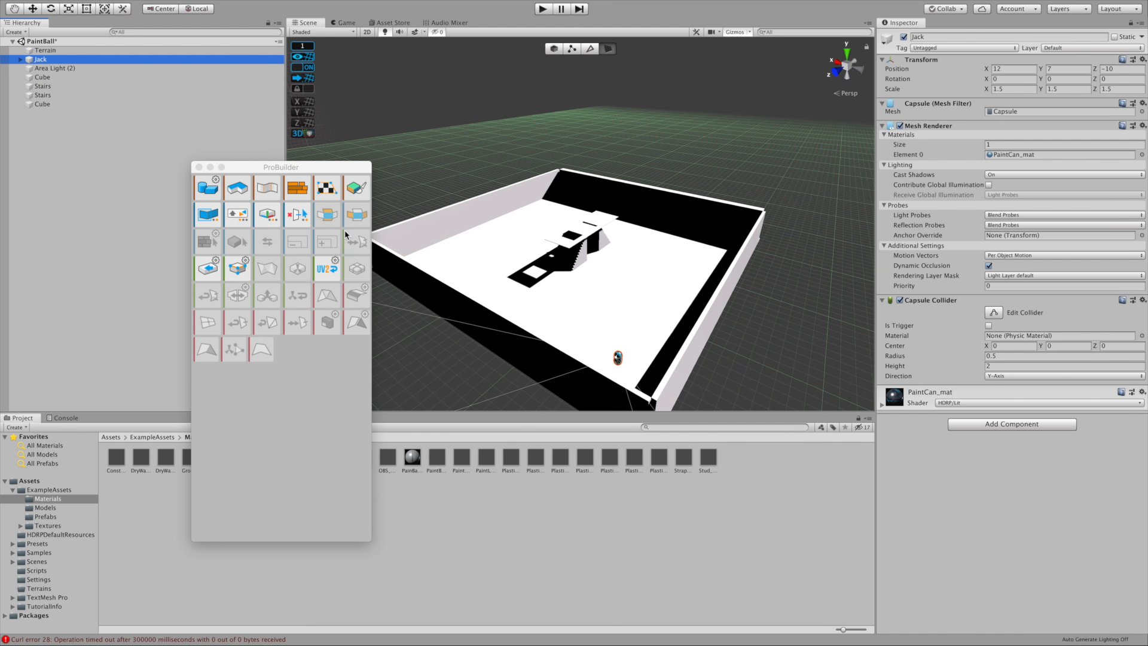
pyautogui.press('f')
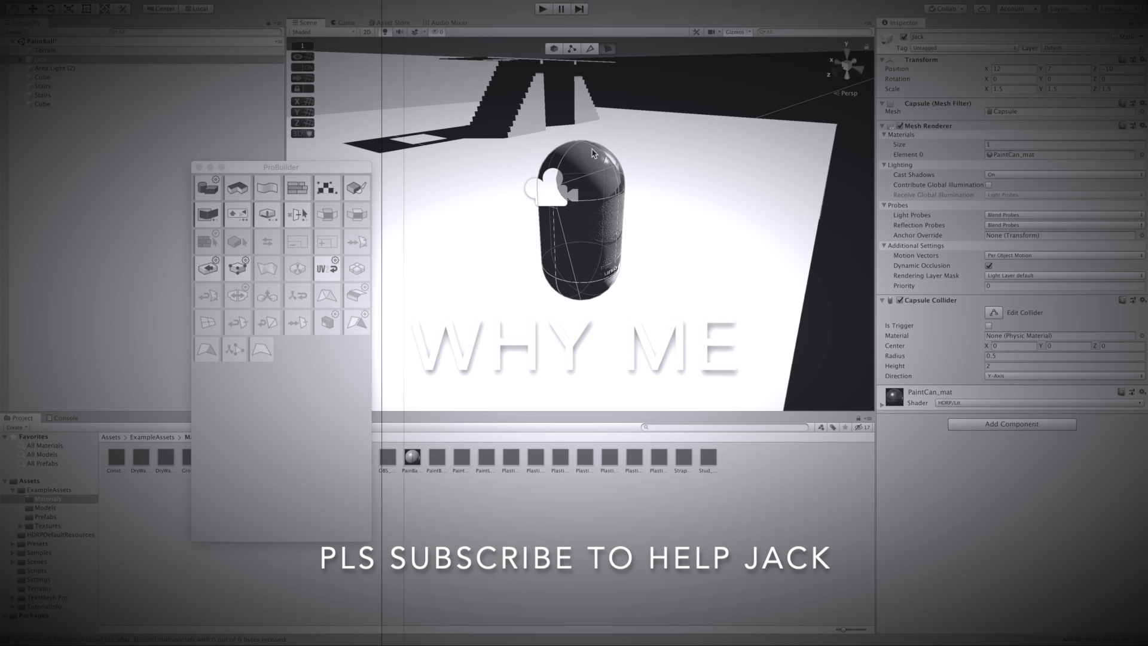
pyautogui.scroll(-10, 592, 153)
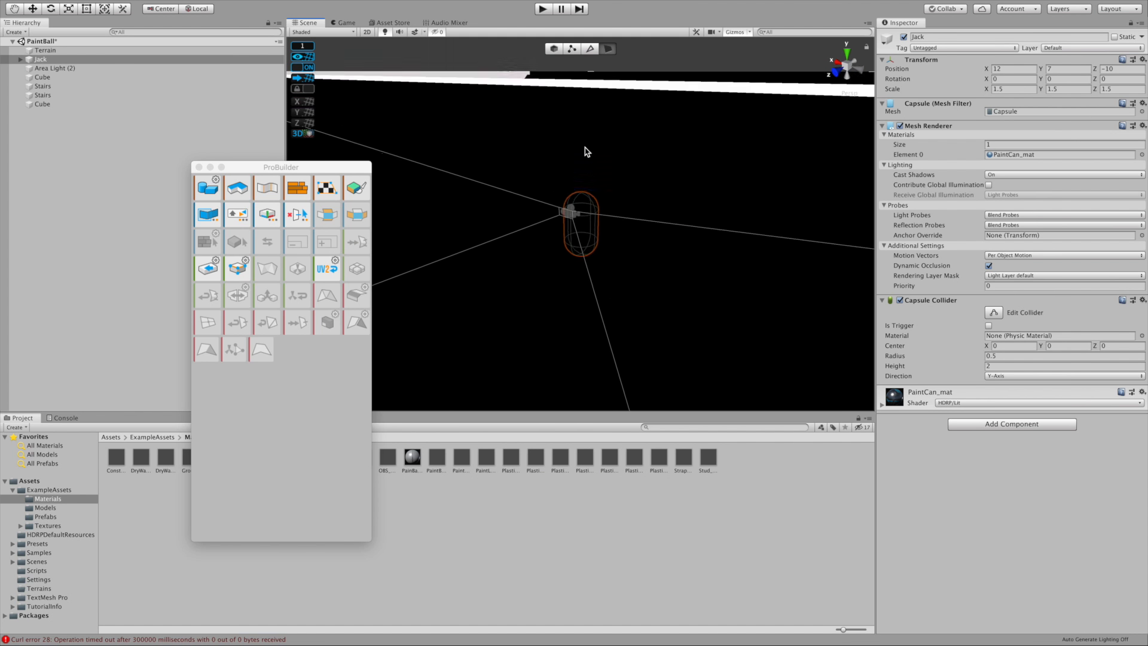
# - Select and frame the bridge slab, switch to edge selection mode and pick an edge along its long side
pyautogui.click(517, 100)
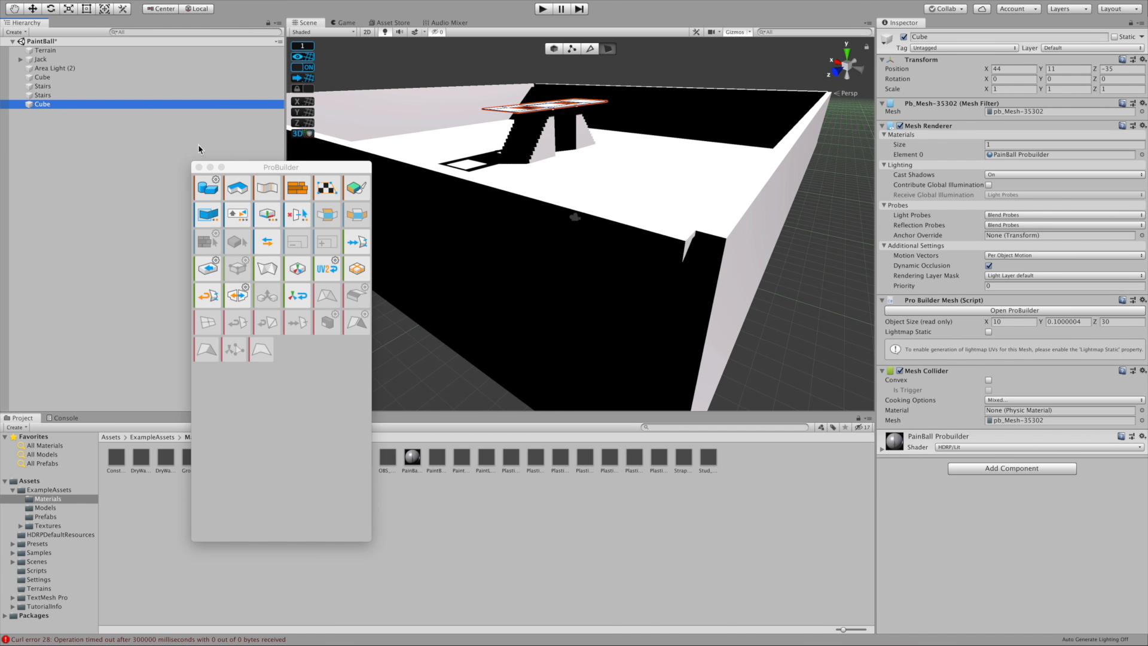
pyautogui.scroll(3, 628, 224)
pyautogui.press('f')
pyautogui.keyDown('alt'); pyautogui.moveTo(566, 240); pyautogui.dragTo(554, 322); pyautogui.keyUp('alt')
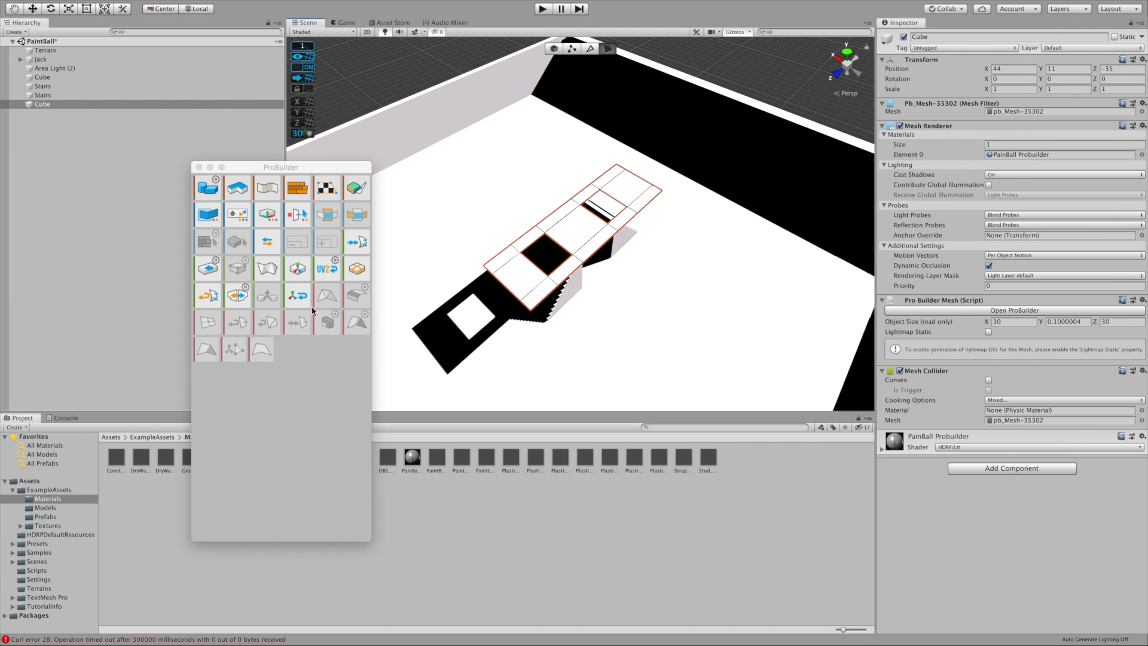
pyautogui.click(590, 49)
pyautogui.scroll(5, 611, 235)
pyautogui.keyDown('alt'); pyautogui.moveTo(610, 239); pyautogui.dragTo(588, 147); pyautogui.keyUp('alt')
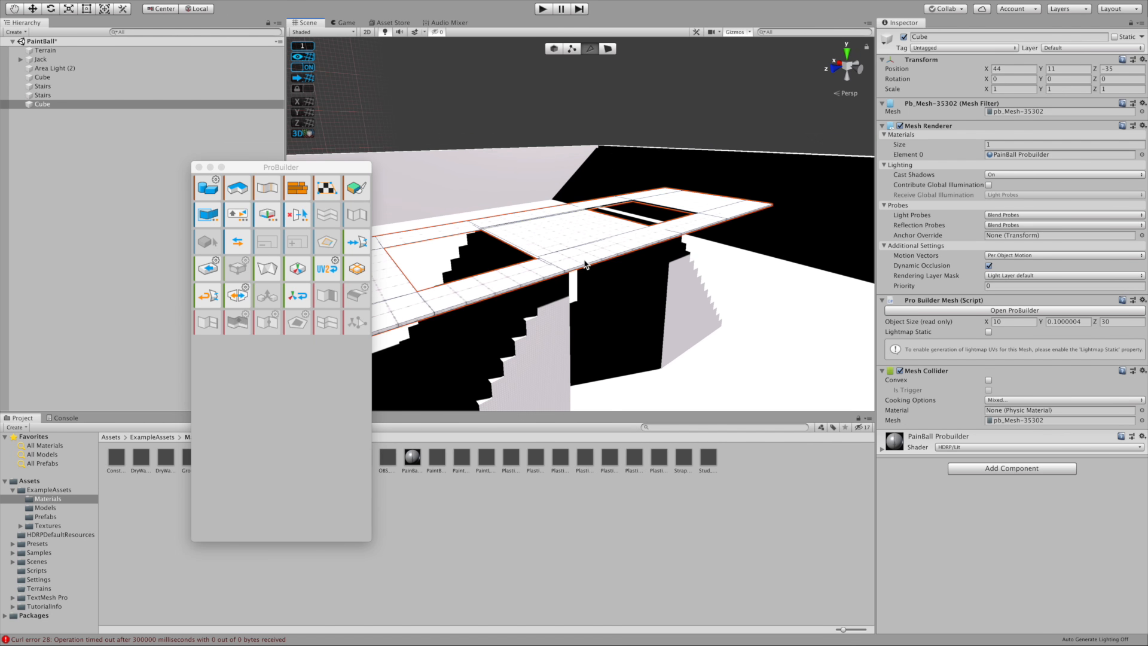
pyautogui.click(574, 272)
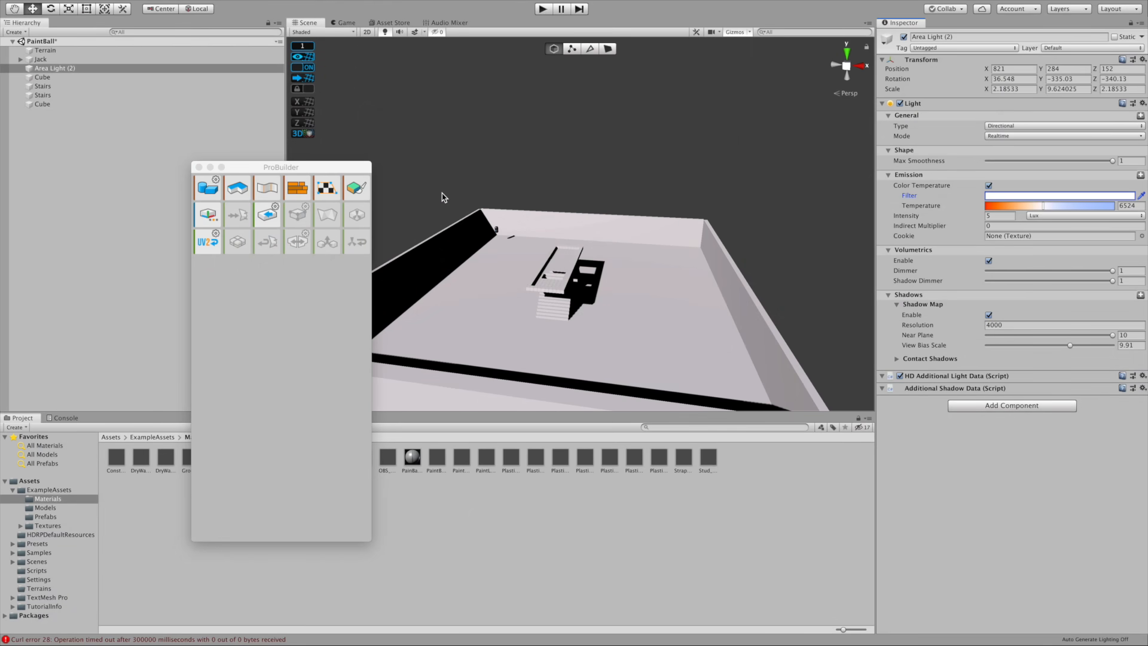
# - Examine the bridge's raised side walls, its openings and staircases from several angles under the area light
pyautogui.scroll(10, 600, 250)
pyautogui.moveTo(572, 263)
pyautogui.keyDown('alt'); pyautogui.mouseDown()
pyautogui.moveTo(528, 238)
pyautogui.moveTo(577, 251)
pyautogui.moveTo(564, 245)
pyautogui.mouseUp(); pyautogui.keyUp('alt')
pyautogui.scroll(-8, 564, 245)
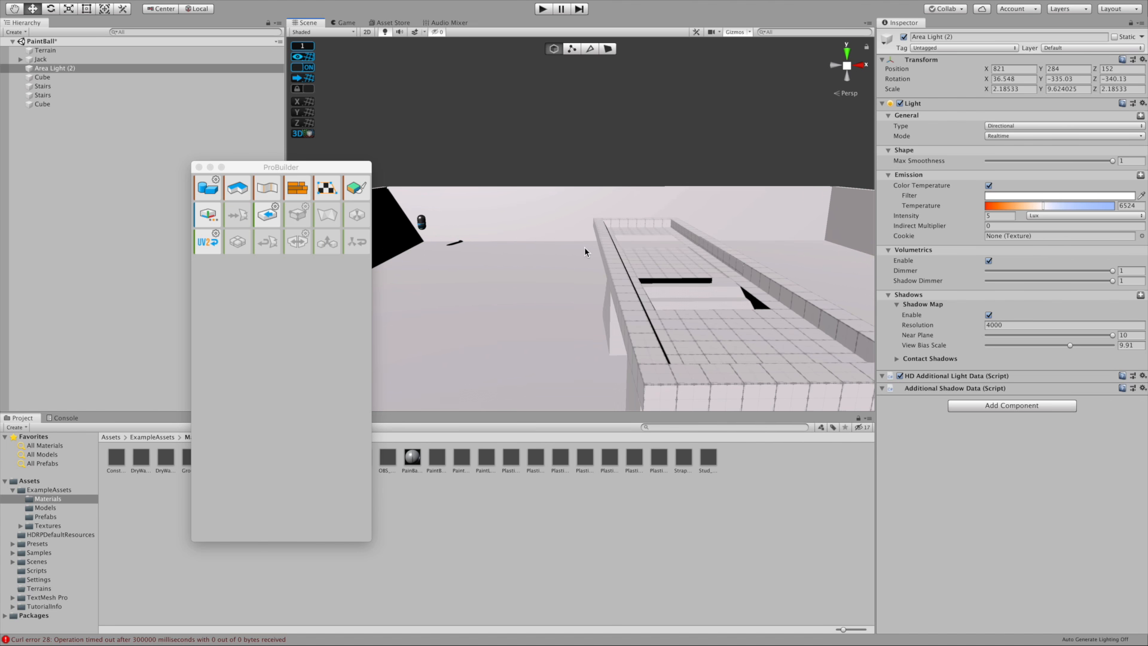
pyautogui.keyDown('alt'); pyautogui.moveTo(577, 253); pyautogui.dragTo(472, 246); pyautogui.keyUp('alt')
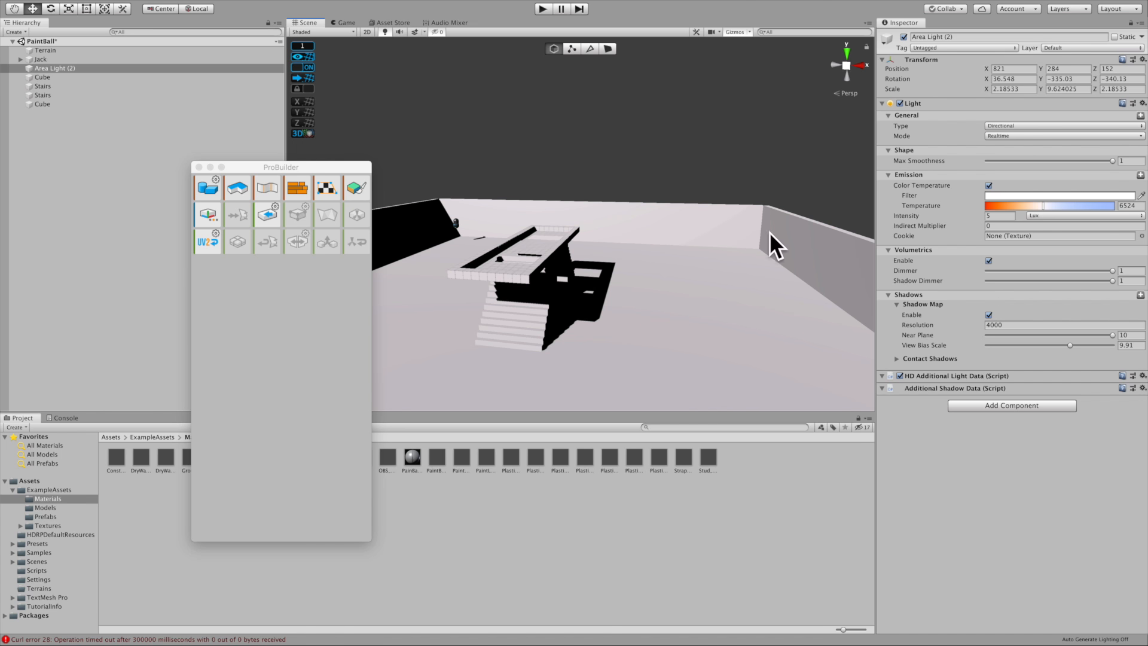
pyautogui.keyDown('alt'); pyautogui.moveTo(467, 223); pyautogui.dragTo(418, 190); pyautogui.keyUp('alt')
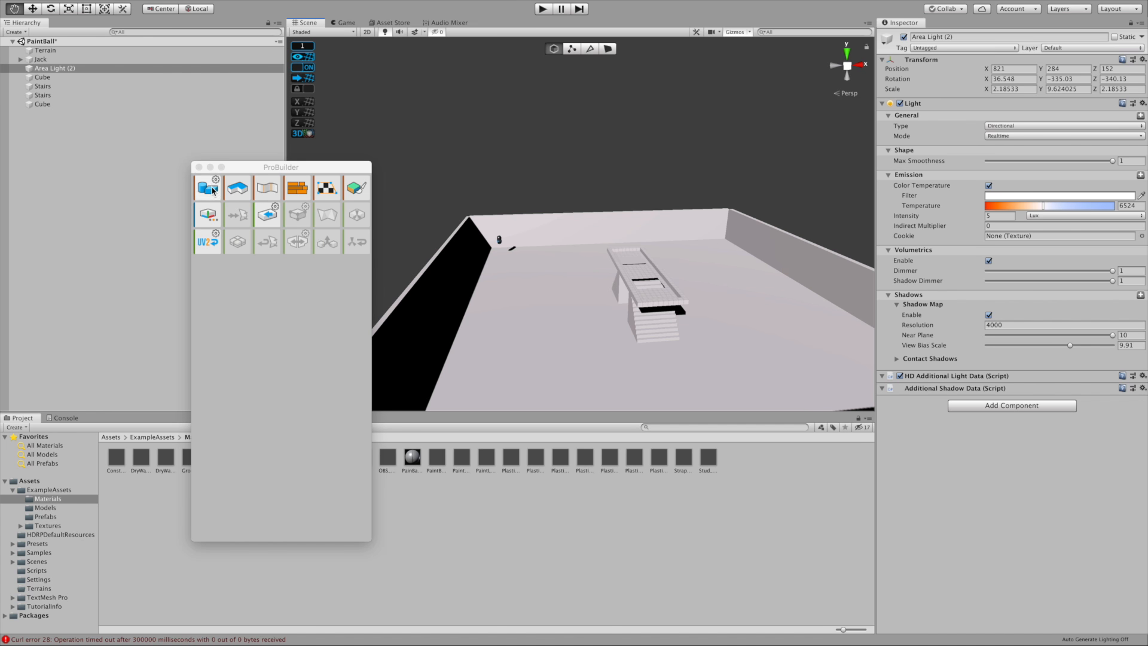
# - Build a 10 × 5 × 5 ProBuilder cube on the floor near one end of the bridge and close the Shape Tool
pyautogui.click(208, 188)
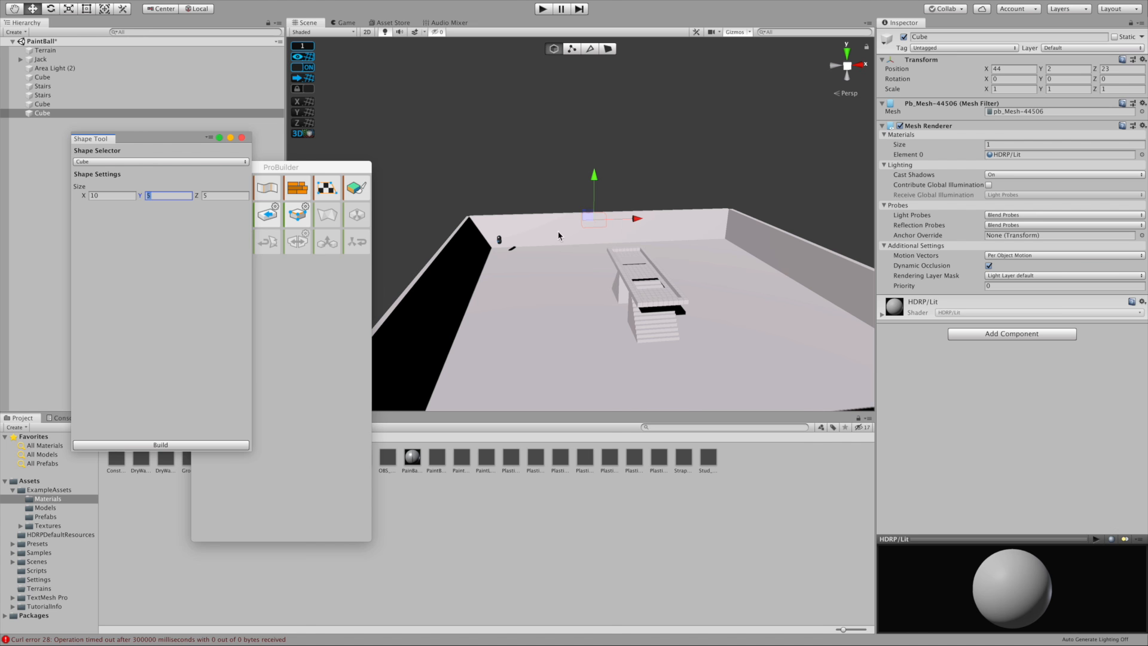
pyautogui.keyDown('alt'); pyautogui.moveTo(572, 235); pyautogui.dragTo(573, 279); pyautogui.keyUp('alt')
pyautogui.keyDown('alt'); pyautogui.moveTo(589, 178); pyautogui.dragTo(618, 231); pyautogui.keyUp('alt')
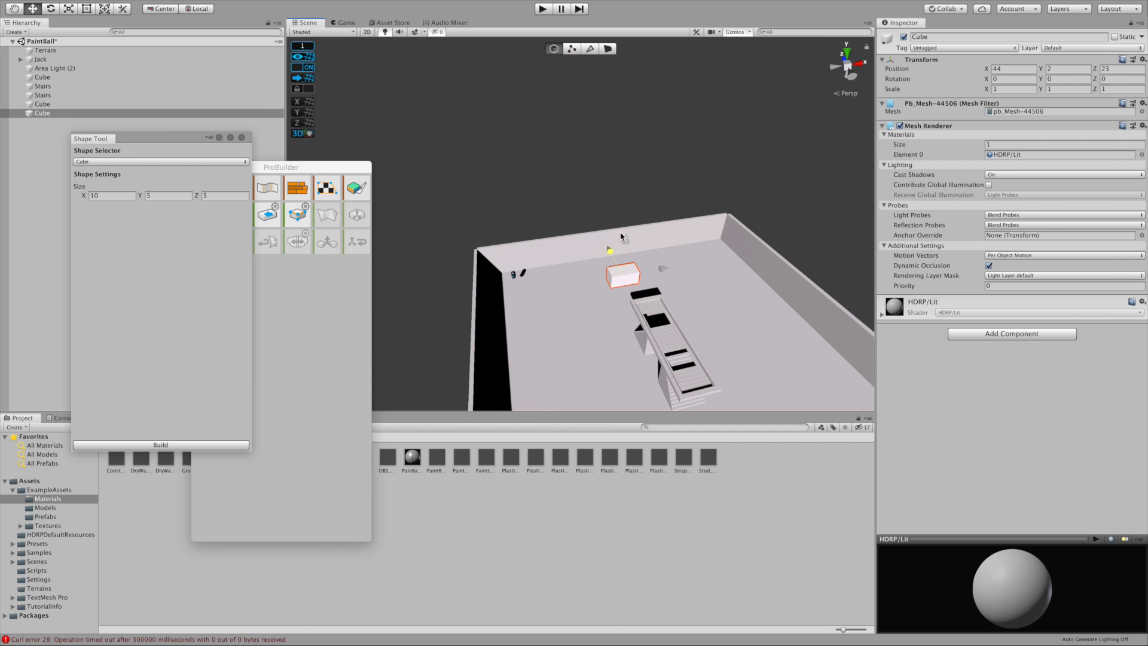
pyautogui.click(179, 446)
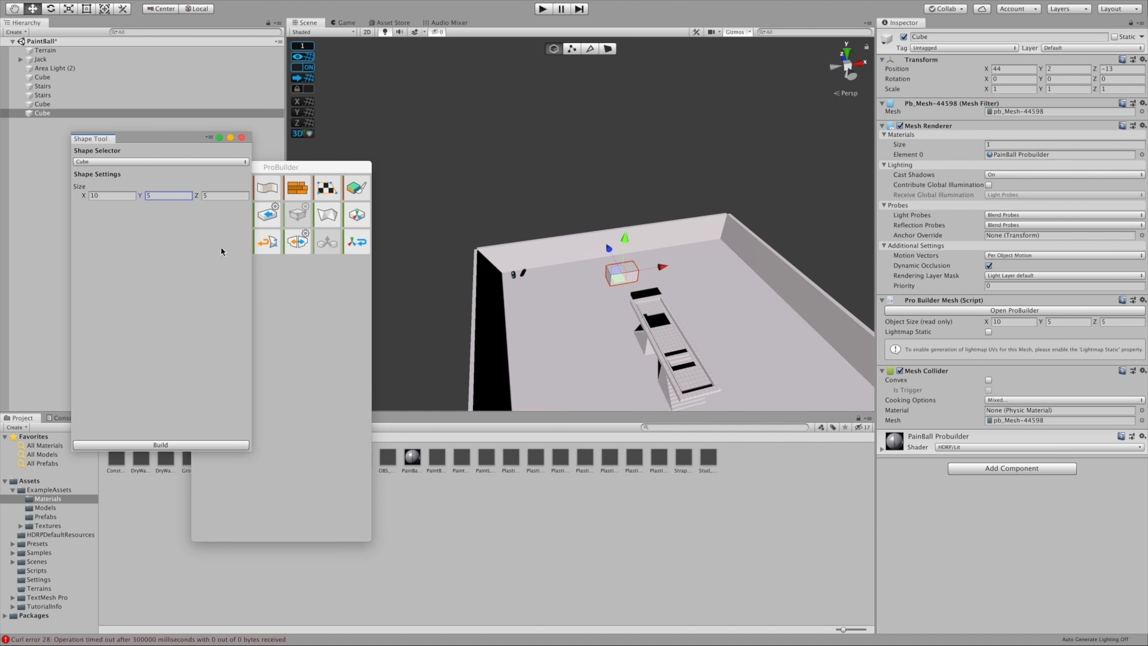
pyautogui.click(242, 139)
pyautogui.moveTo(266, 173)
pyautogui.mouseDown()
pyautogui.moveTo(177, 186)
pyautogui.moveTo(251, 182)
pyautogui.mouseUp()
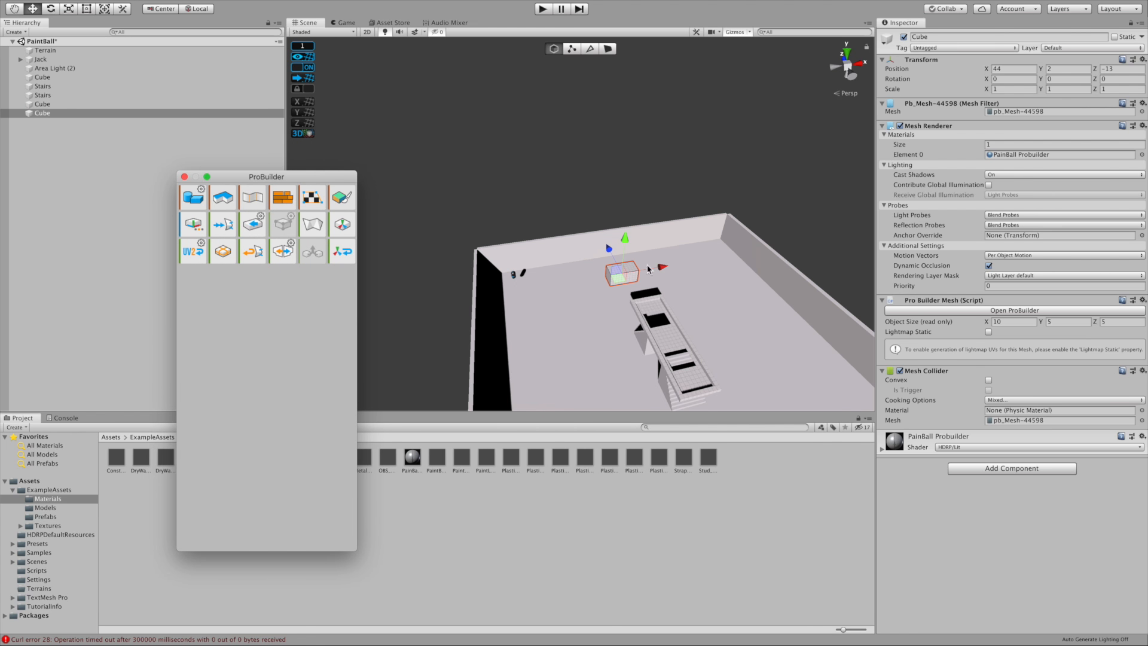
# - Frame the new cube and lower it to Y position 1
pyautogui.keyDown('alt'); pyautogui.moveTo(620, 293); pyautogui.dragTo(618, 242); pyautogui.keyUp('alt')
pyautogui.press('f')
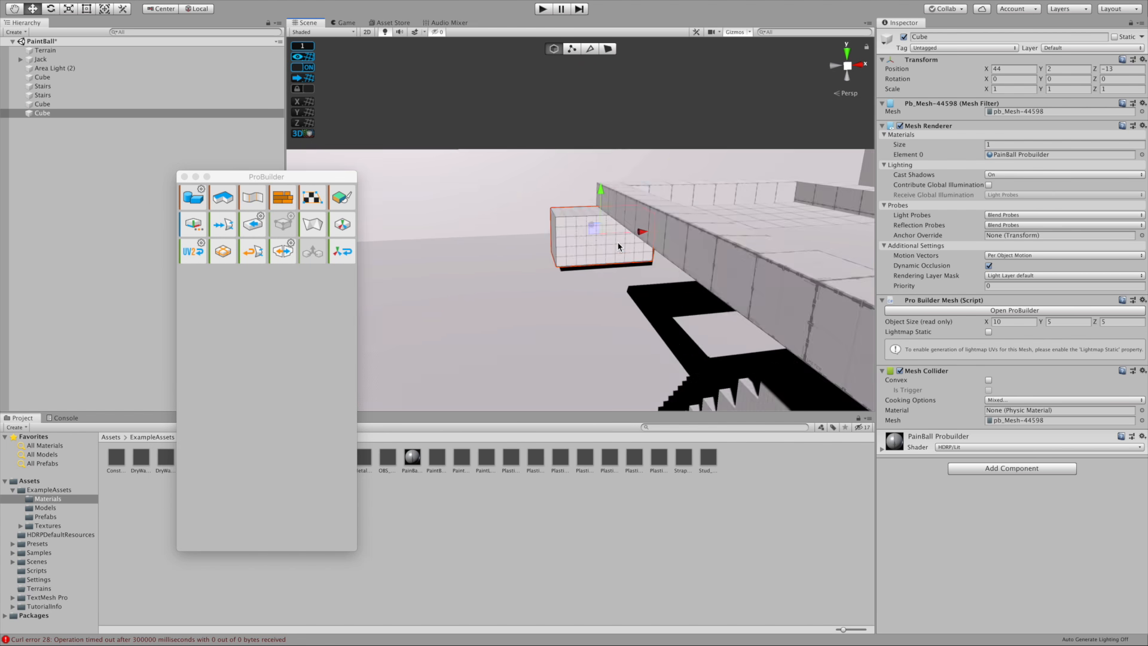
pyautogui.moveTo(580, 184); pyautogui.dragTo(578, 192)
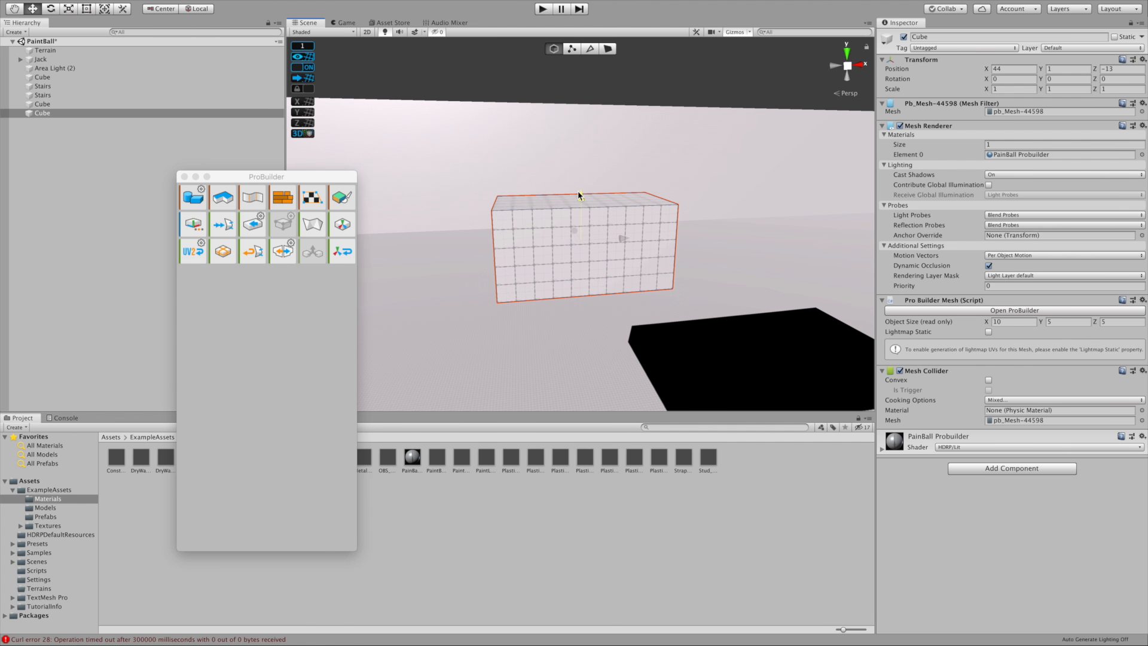
# - In vertex selection mode, collapse the upper and lower vertices of one vertical corner on the cube's short end
pyautogui.keyDown('alt'); pyautogui.moveTo(477, 285); pyautogui.dragTo(608, 317); pyautogui.keyUp('alt')
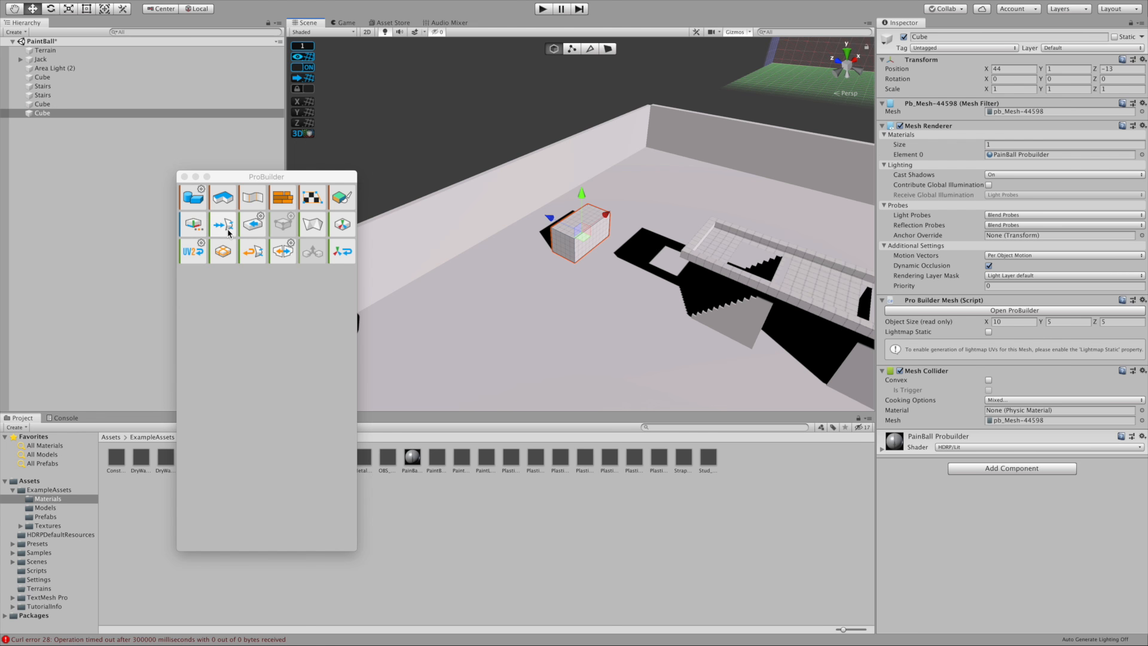
pyautogui.click(572, 48)
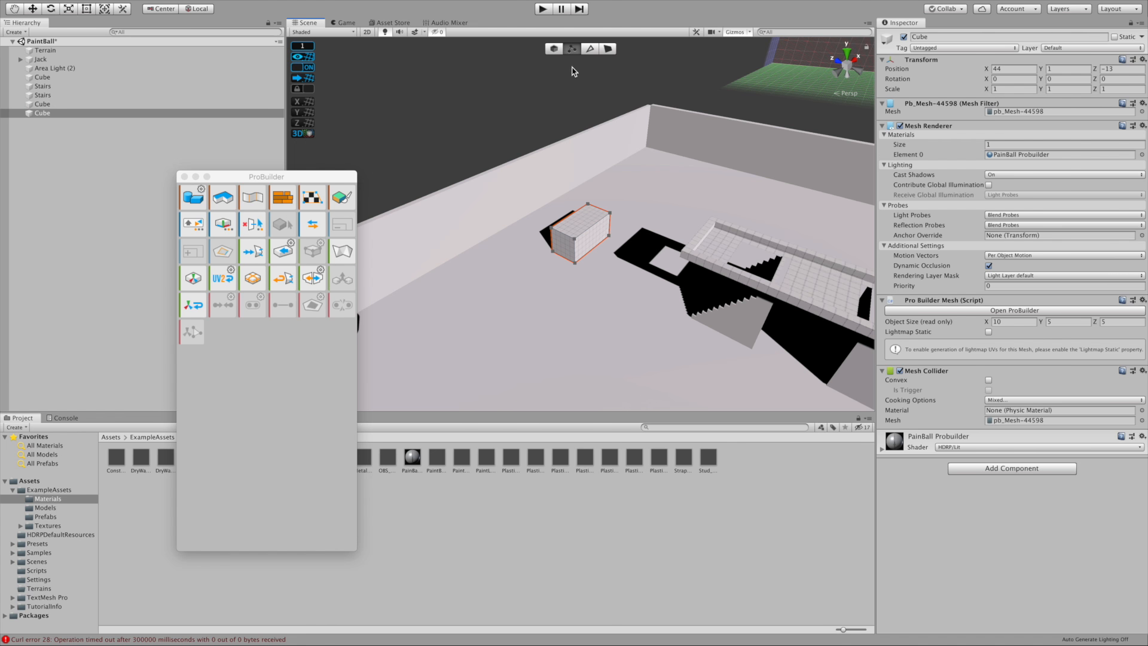
pyautogui.click(574, 263)
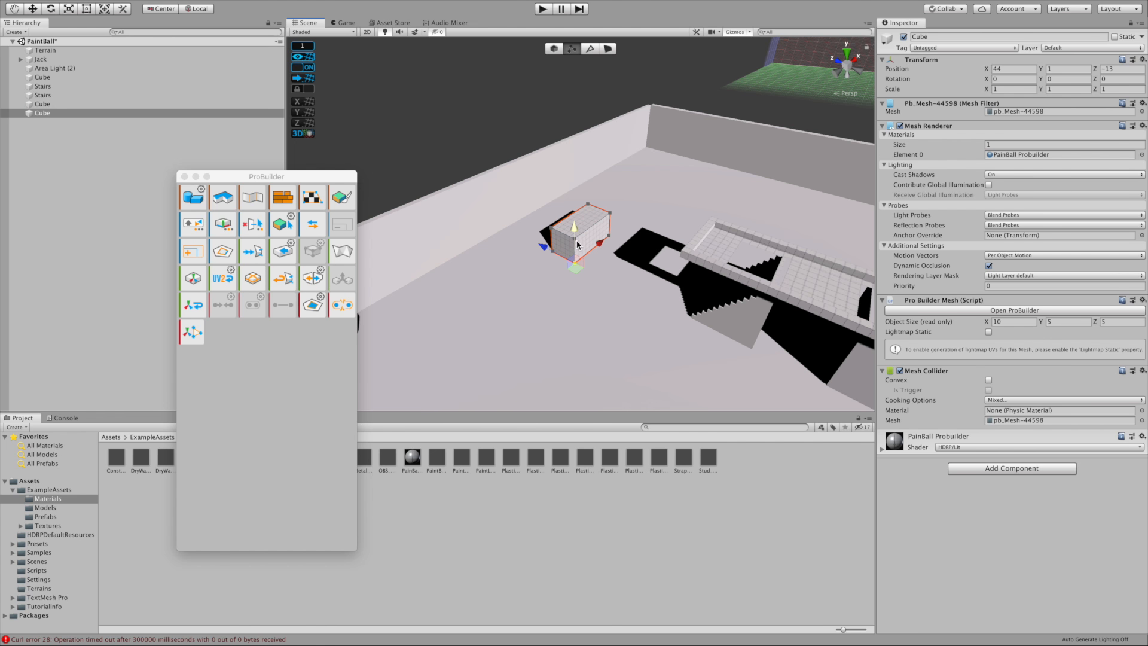
pyautogui.click(571, 245)
pyautogui.keyDown('shift'); pyautogui.click(575, 262); pyautogui.keyUp('shift')
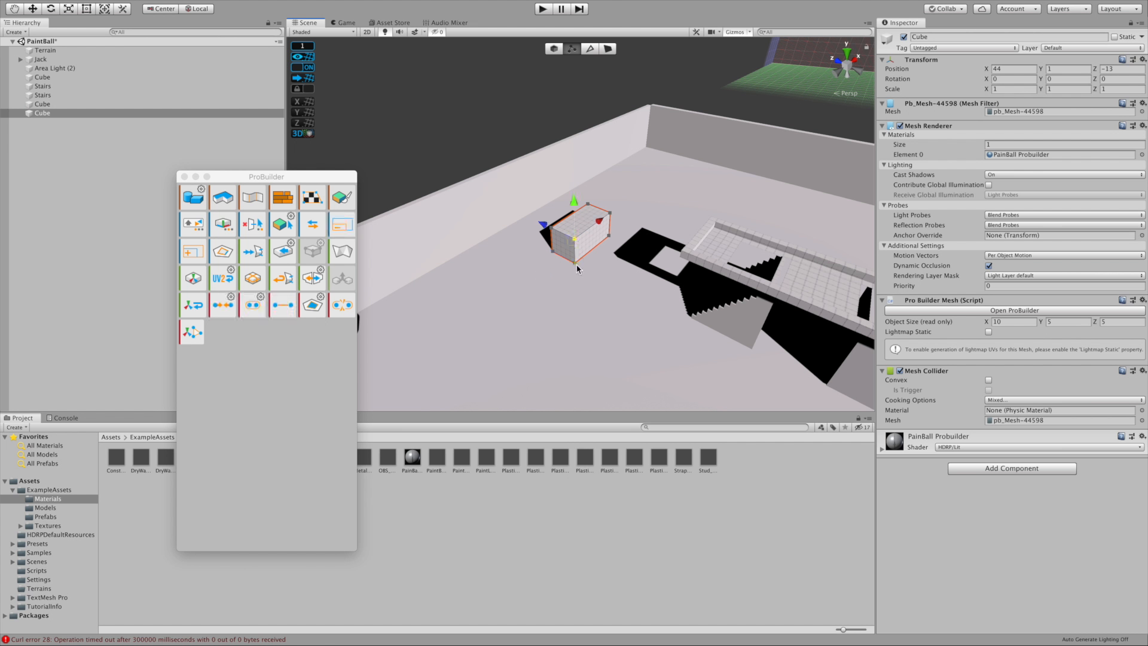
pyautogui.click(223, 306)
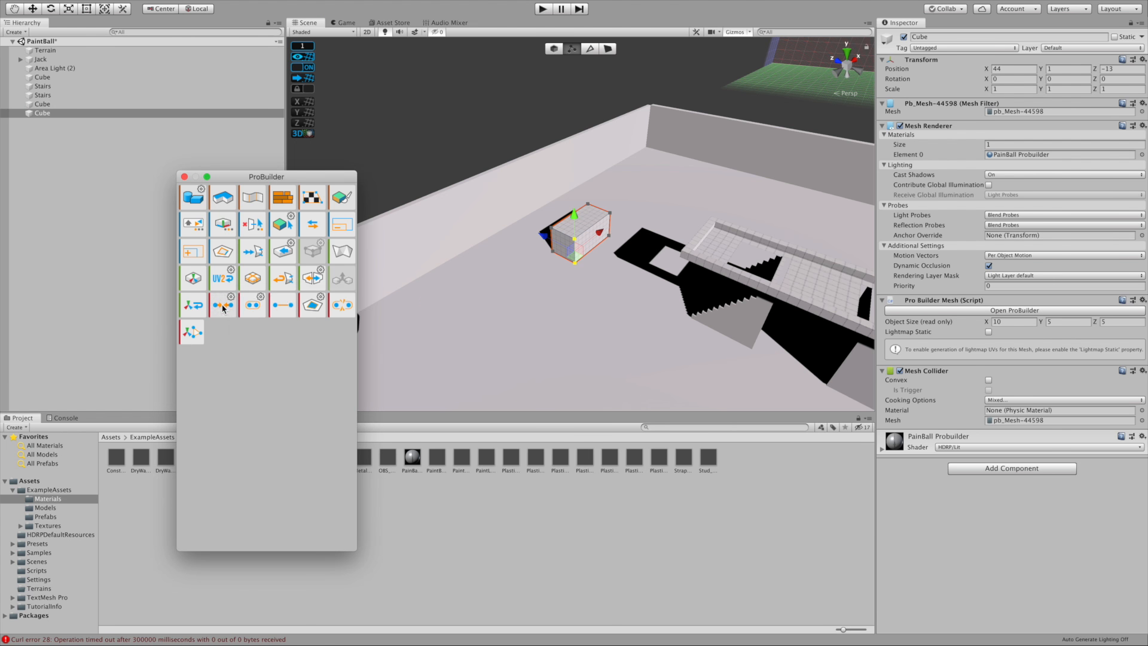
# - Collapse the upper and lower vertices of the other vertical corner on the same short end of the cube
pyautogui.scroll(5, 600, 247)
pyautogui.moveTo(600, 247)
pyautogui.keyDown('alt'); pyautogui.mouseDown()
pyautogui.moveTo(601, 230)
pyautogui.moveTo(588, 250)
pyautogui.mouseUp(); pyautogui.keyUp('alt')
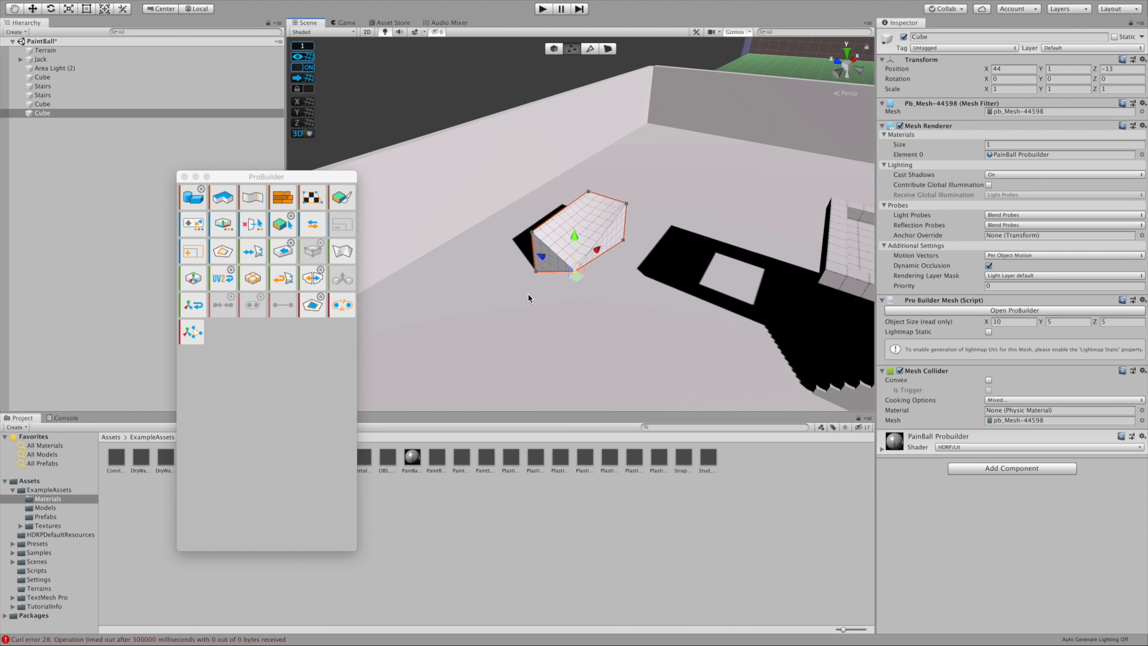
pyautogui.click(537, 272)
pyautogui.keyDown('alt'); pyautogui.moveTo(518, 240); pyautogui.dragTo(560, 256); pyautogui.keyUp('alt')
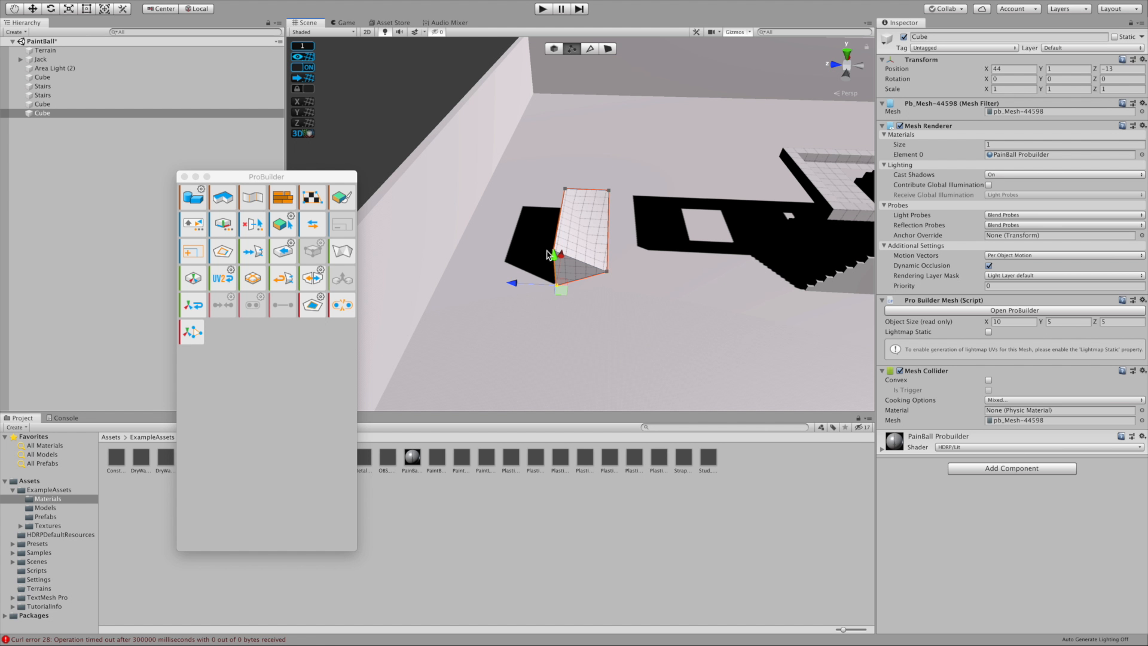
pyautogui.click(557, 253)
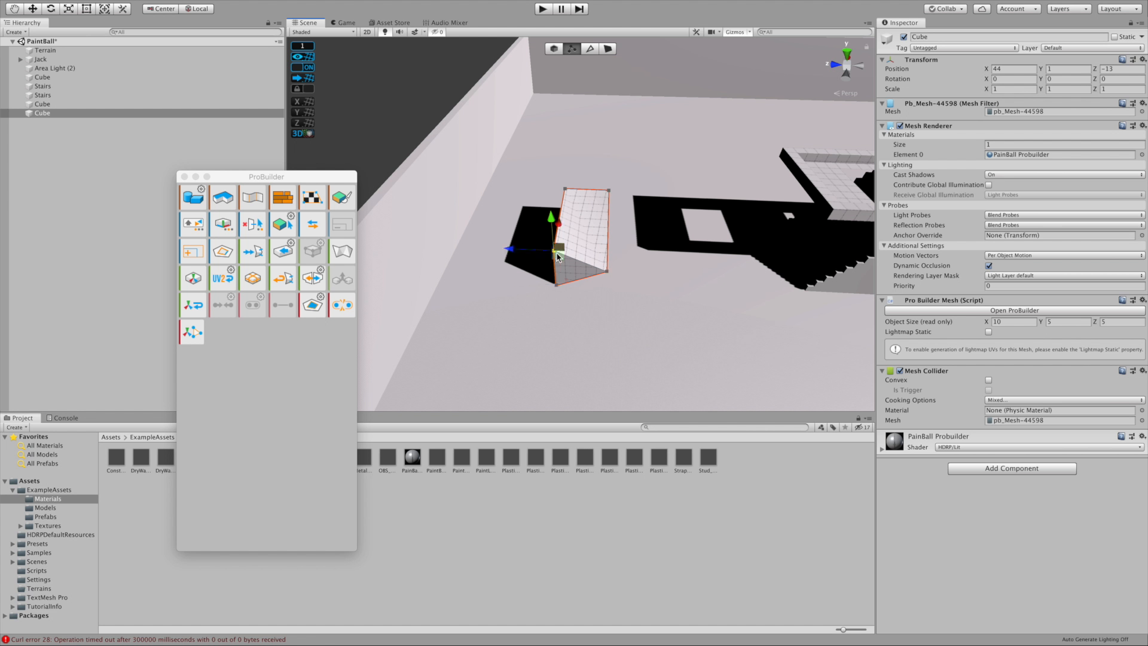
pyautogui.keyDown('shift'); pyautogui.click(556, 287); pyautogui.keyUp('shift')
pyautogui.click(222, 306)
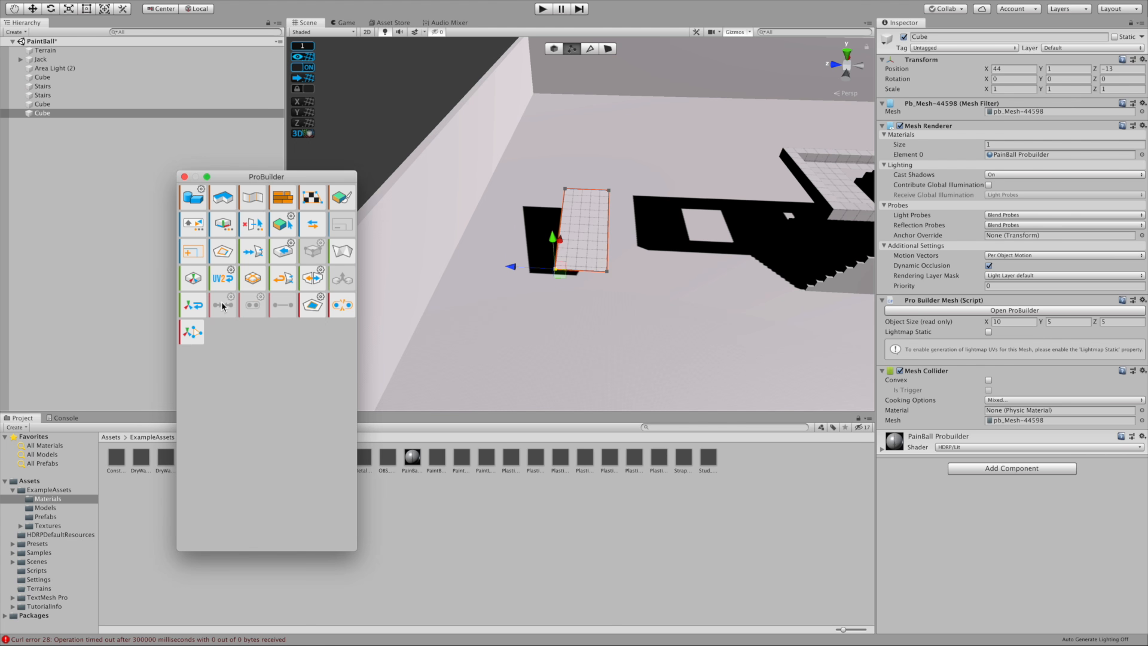
# - Lower both collapsed vertices to the floor so the cube forms a wedge-shaped ramp
pyautogui.keyDown('alt'); pyautogui.moveTo(621, 274); pyautogui.dragTo(442, 194); pyautogui.keyUp('alt')
pyautogui.moveTo(526, 198); pyautogui.dragTo(523, 221)
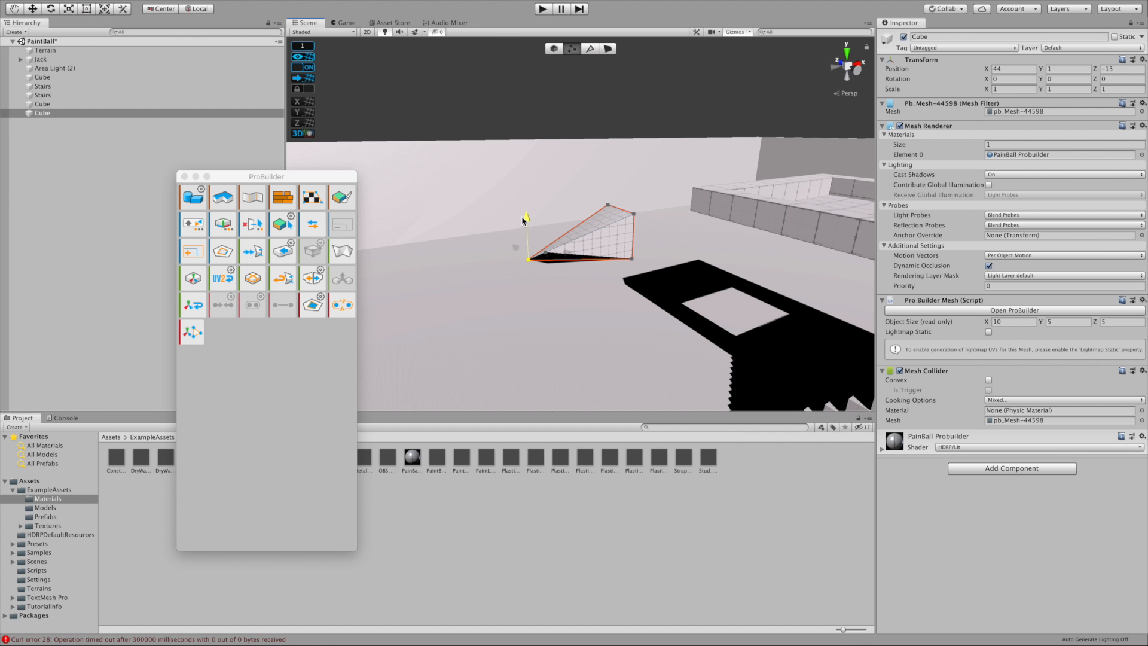
pyautogui.click(547, 253)
pyautogui.moveTo(544, 208); pyautogui.dragTo(544, 237)
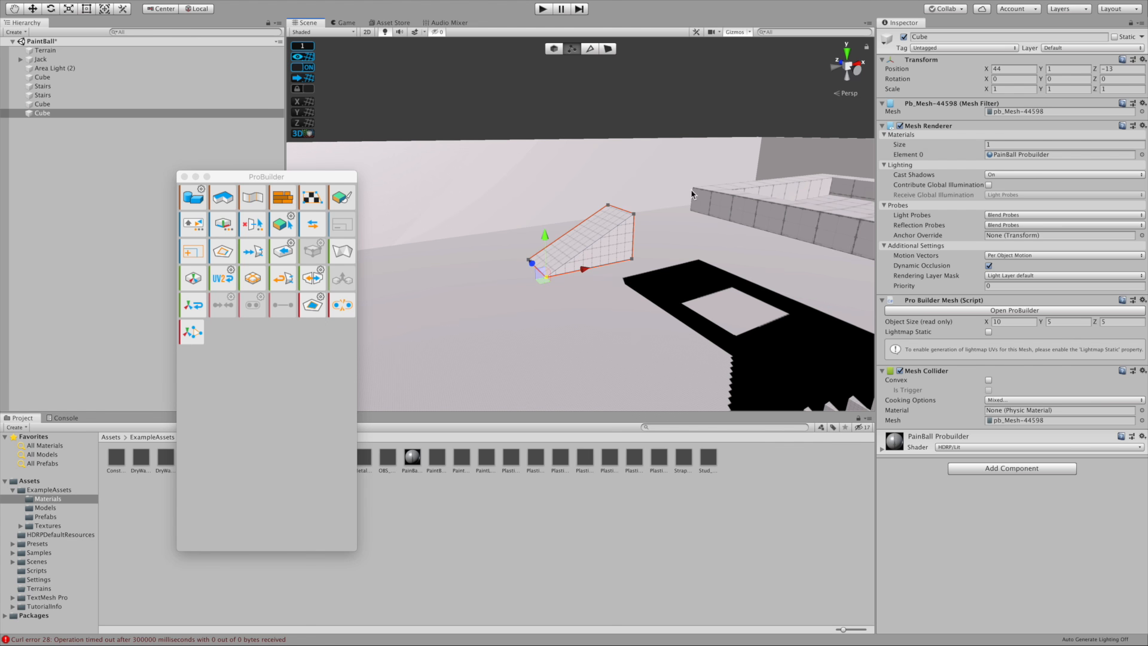
# - Return to object selection mode, duplicate the wedge ramp and move the copy along X to position 54
pyautogui.keyDown('alt'); pyautogui.moveTo(579, 198); pyautogui.dragTo(472, 219); pyautogui.keyUp('alt')
pyautogui.scroll(-5, 538, 220)
pyautogui.keyDown('alt'); pyautogui.moveTo(664, 217); pyautogui.dragTo(611, 220); pyautogui.keyUp('alt')
pyautogui.scroll(-3, 589, 226)
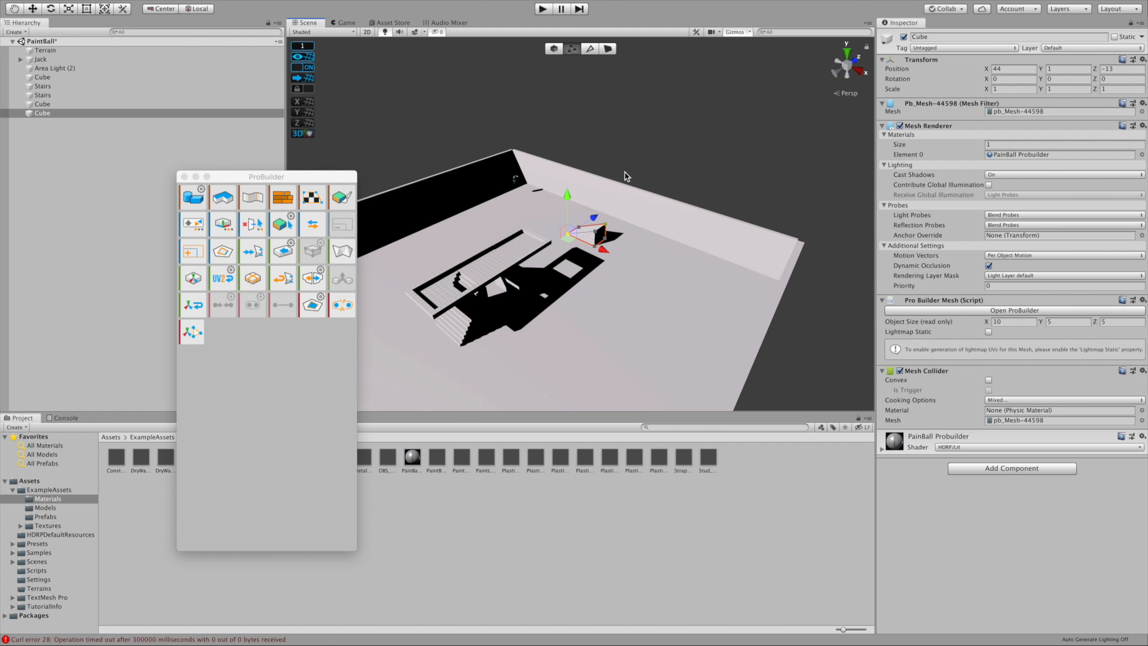
pyautogui.click(101, 105)
pyautogui.click(101, 114)
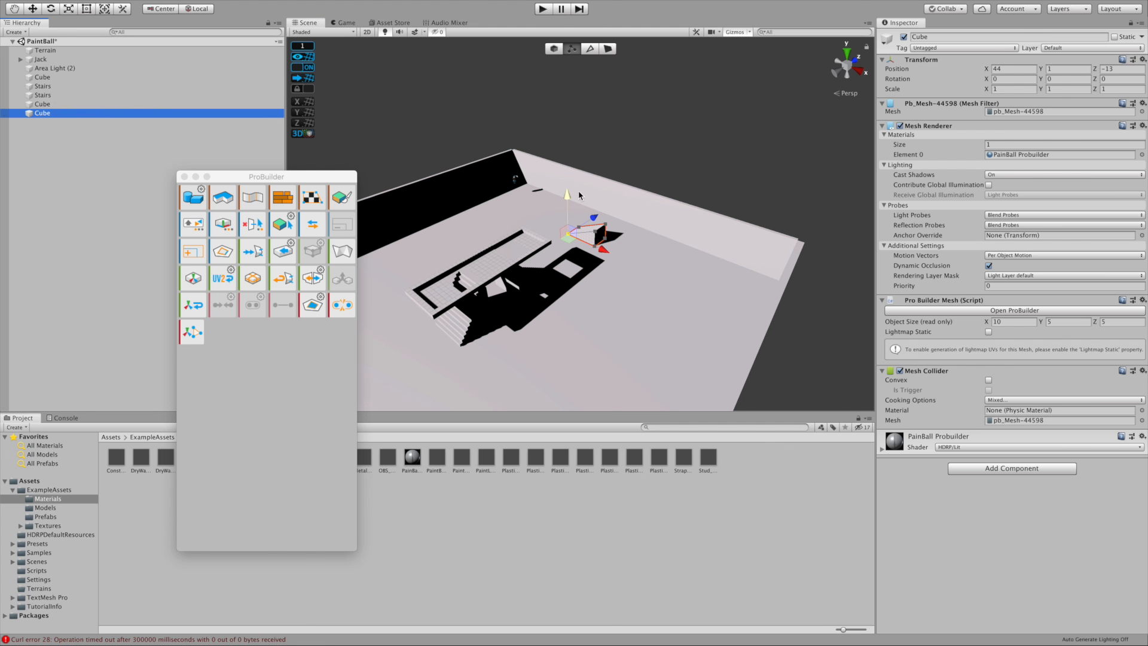
pyautogui.click(555, 51)
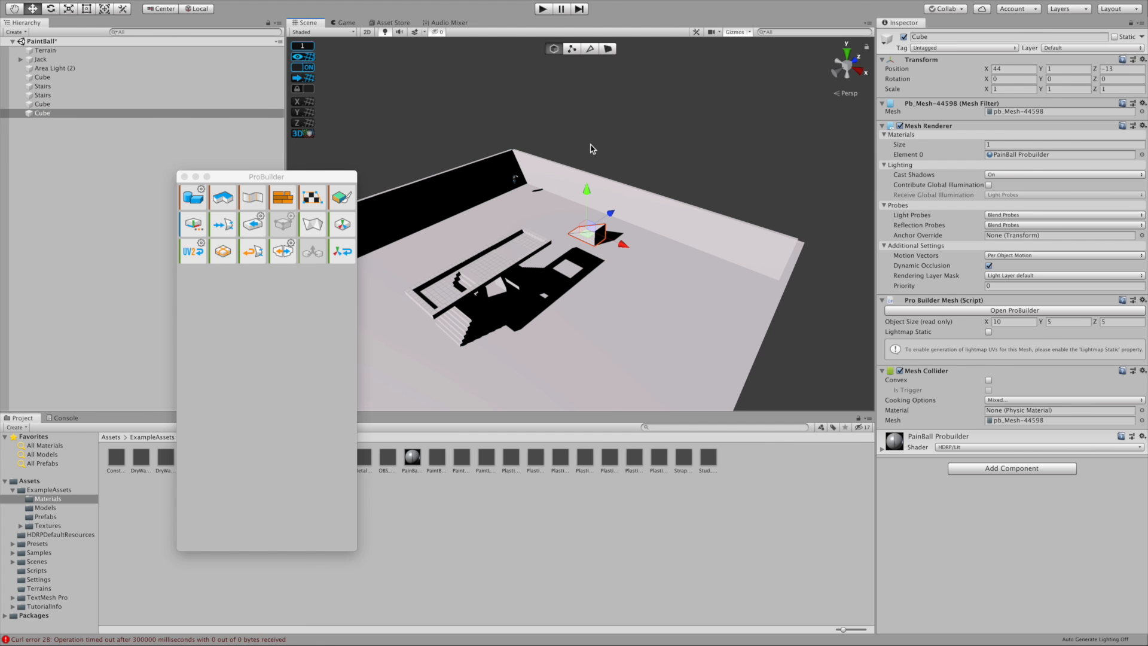
pyautogui.press('super+d')
pyautogui.moveTo(637, 250); pyautogui.dragTo(668, 263)
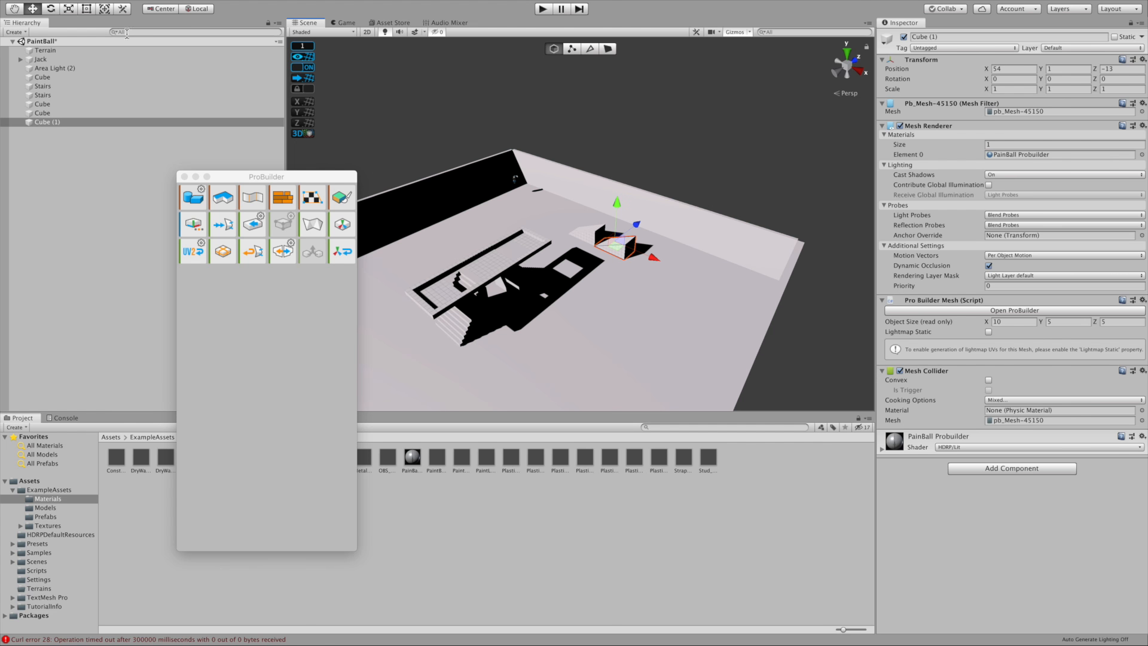
# - Set the duplicated ramp's Y rotation to -180 and slide it along X back-to-back with the original ramp
pyautogui.click(1070, 79)
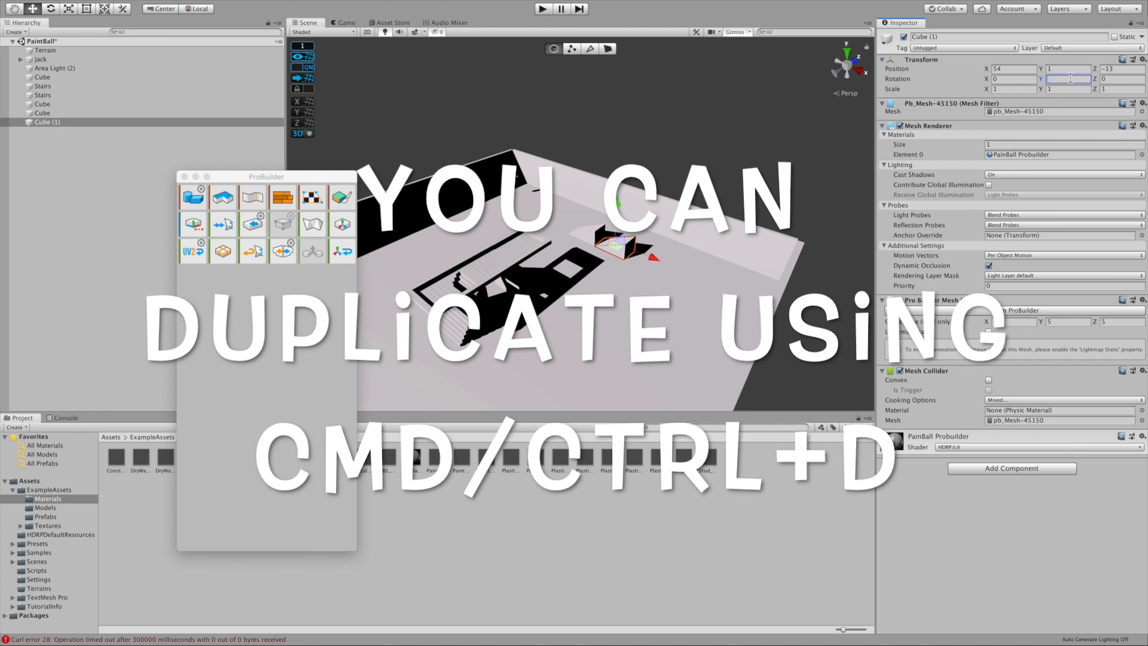
pyautogui.write('-180')
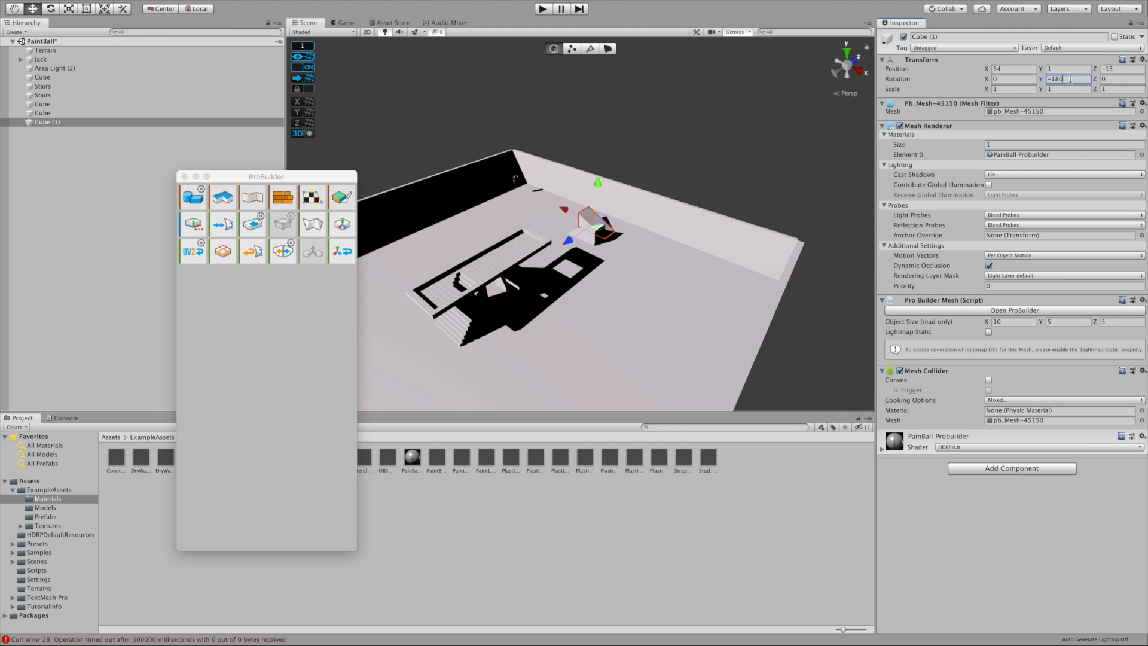
pyautogui.moveTo(564, 212)
pyautogui.mouseDown()
pyautogui.moveTo(595, 222)
pyautogui.moveTo(592, 265)
pyautogui.moveTo(584, 230)
pyautogui.moveTo(635, 211)
pyautogui.moveTo(830, 240)
pyautogui.moveTo(518, 292)
pyautogui.moveTo(643, 217)
pyautogui.moveTo(604, 257)
pyautogui.moveTo(669, 251)
pyautogui.moveTo(622, 250)
pyautogui.moveTo(549, 212)
pyautogui.mouseUp()
pyautogui.click(709, 173)
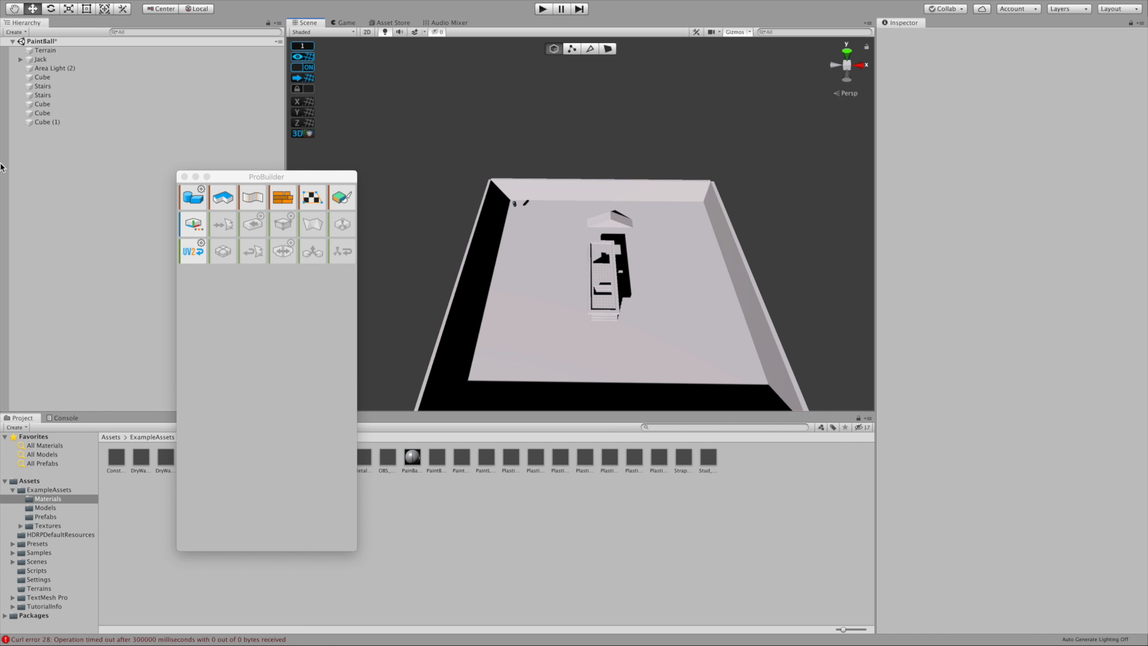
# - Duplicate both ramps together, move the copied pair past the opposite end of the bridge and shift it sideways along X
pyautogui.click(66, 113)
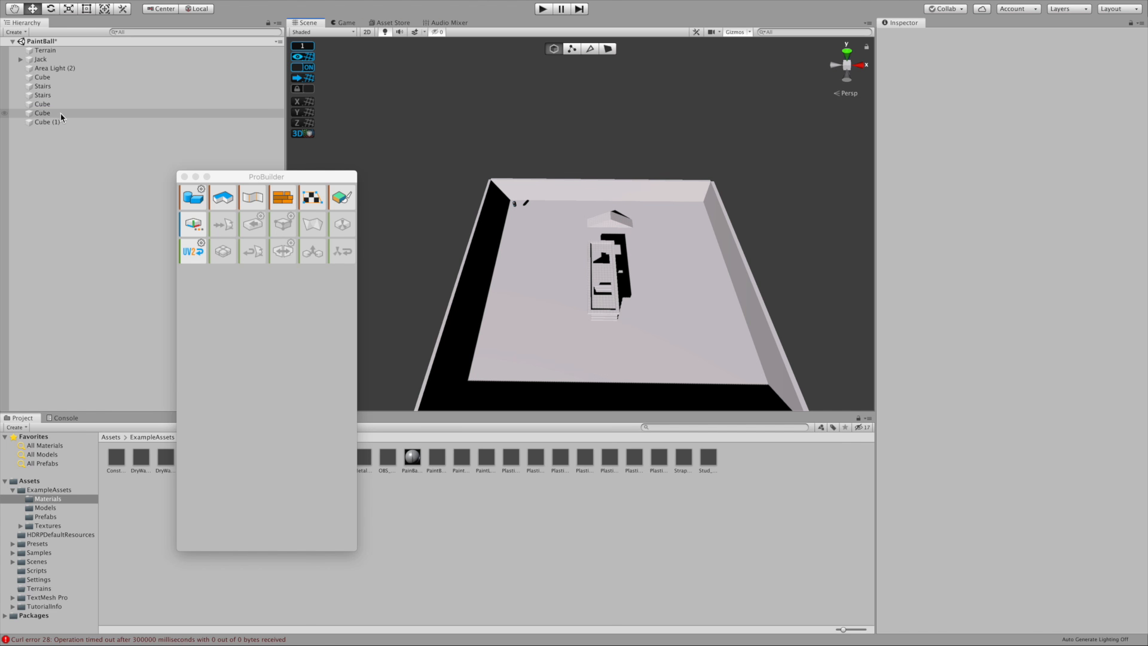
pyautogui.keyDown('shift'); pyautogui.click(60, 122); pyautogui.keyUp('shift')
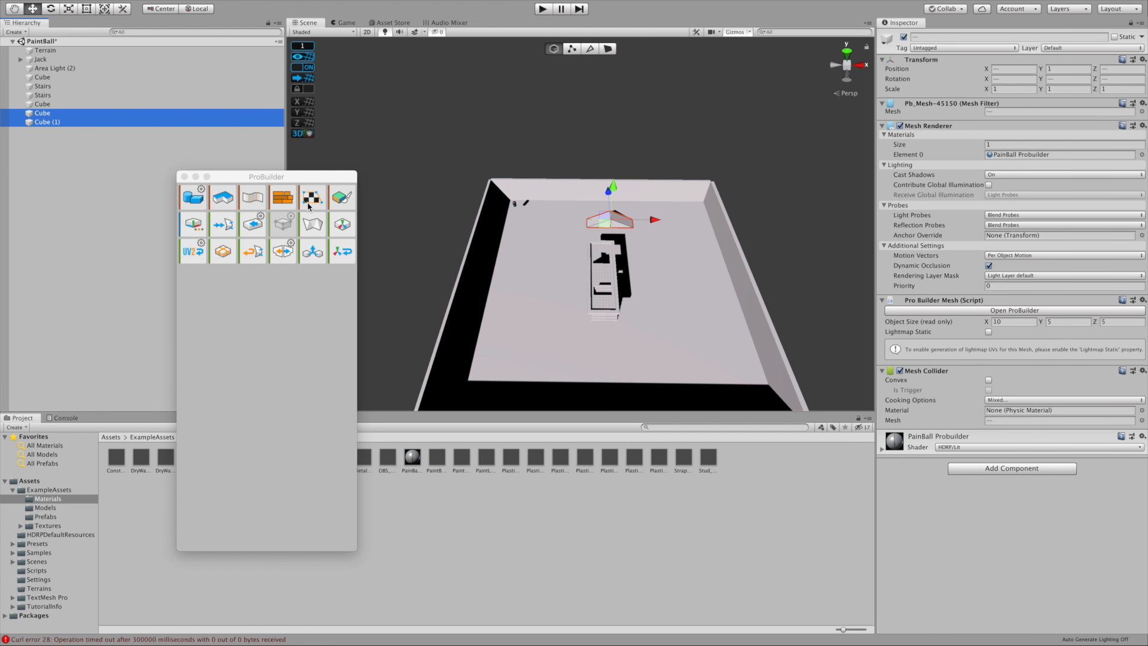
pyautogui.click(288, 204)
pyautogui.moveTo(608, 198); pyautogui.dragTo(625, 285)
pyautogui.moveTo(661, 336); pyautogui.dragTo(603, 337)
pyautogui.keyDown('alt'); pyautogui.moveTo(696, 287); pyautogui.dragTo(529, 198); pyautogui.keyUp('alt')
pyautogui.click(743, 174)
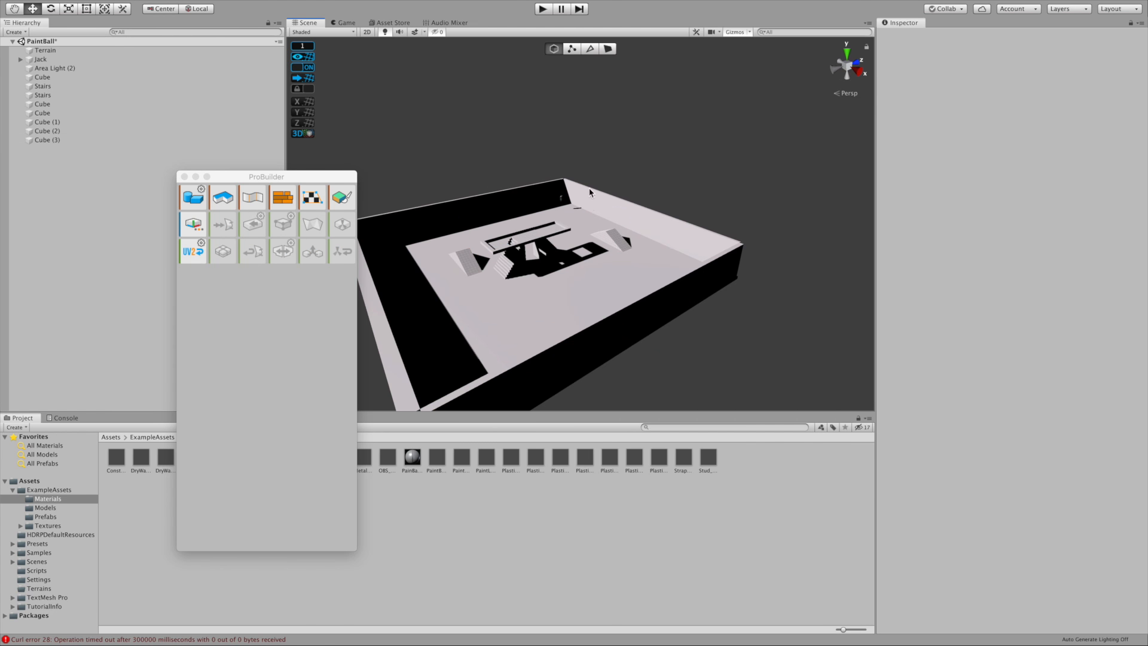
pyautogui.scroll(5, 614, 214)
pyautogui.keyDown('alt'); pyautogui.moveTo(615, 213); pyautogui.dragTo(709, 239); pyautogui.keyUp('alt')
pyautogui.scroll(-5, 684, 181)
pyautogui.scroll(-5, 696, 226)
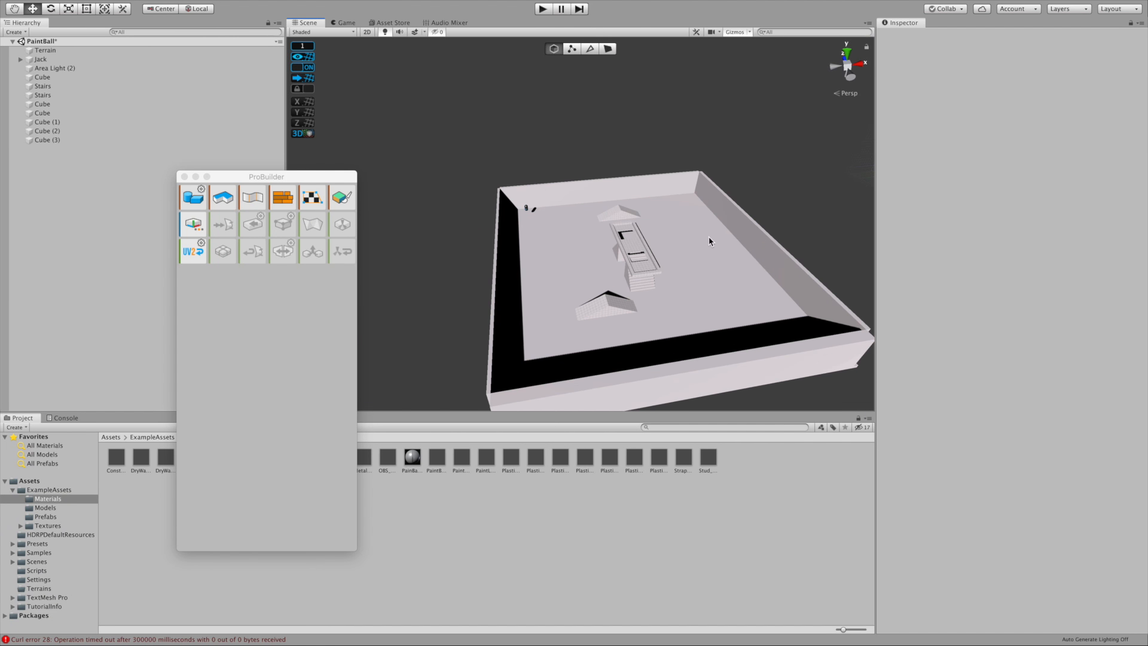